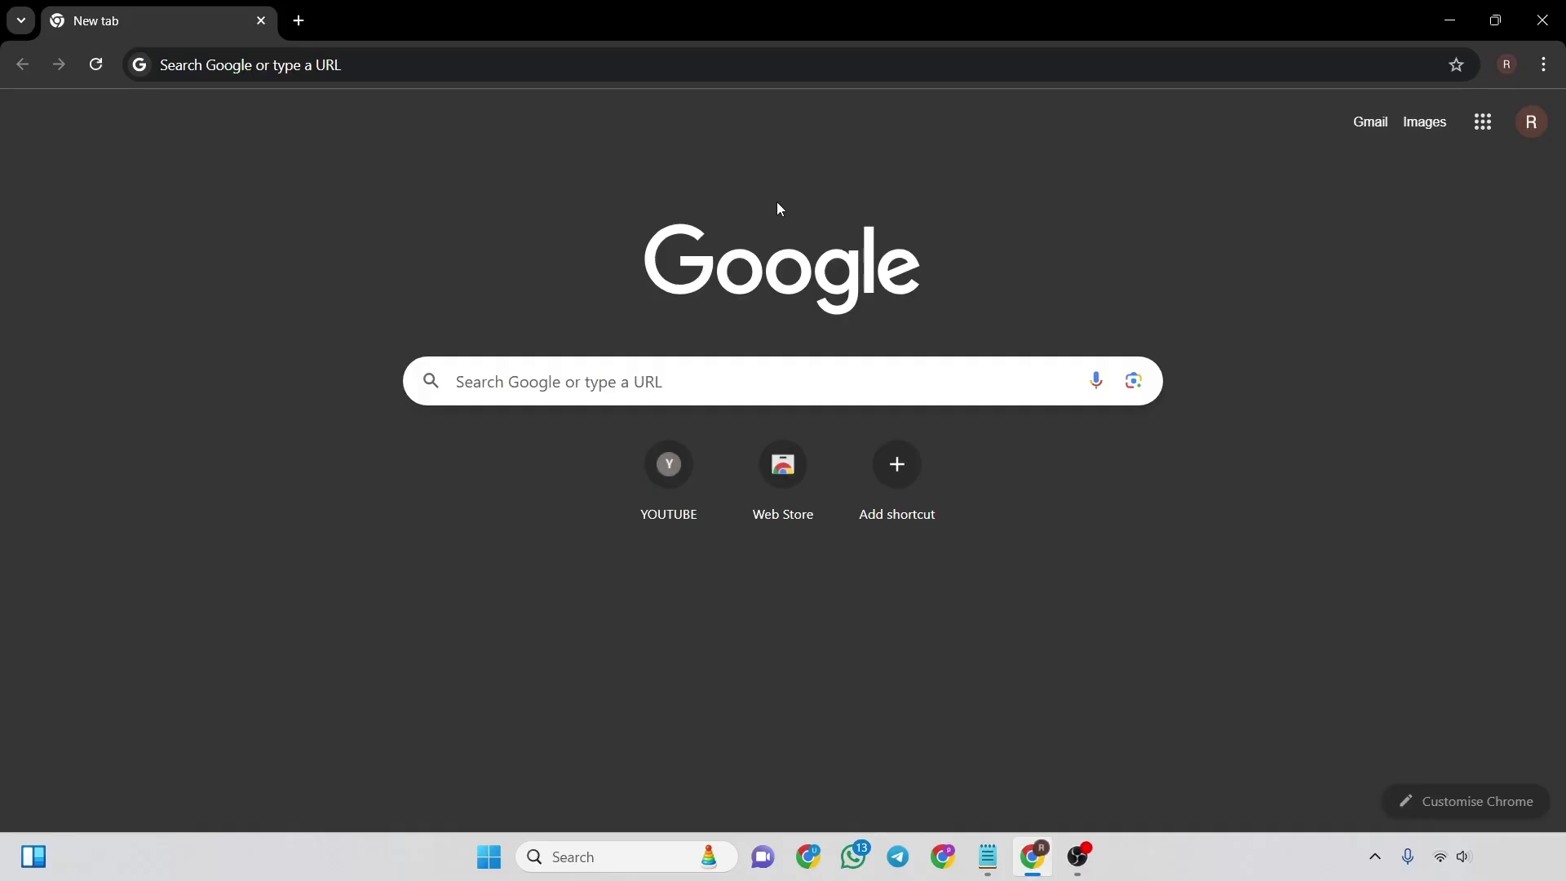
Rerun the 'rdp hosting' Google search and dismiss the Google Translate popup
{"action": "left_click", "coordinate": [234, 65]}
{"action": "left_click", "coordinate": [225, 108]}
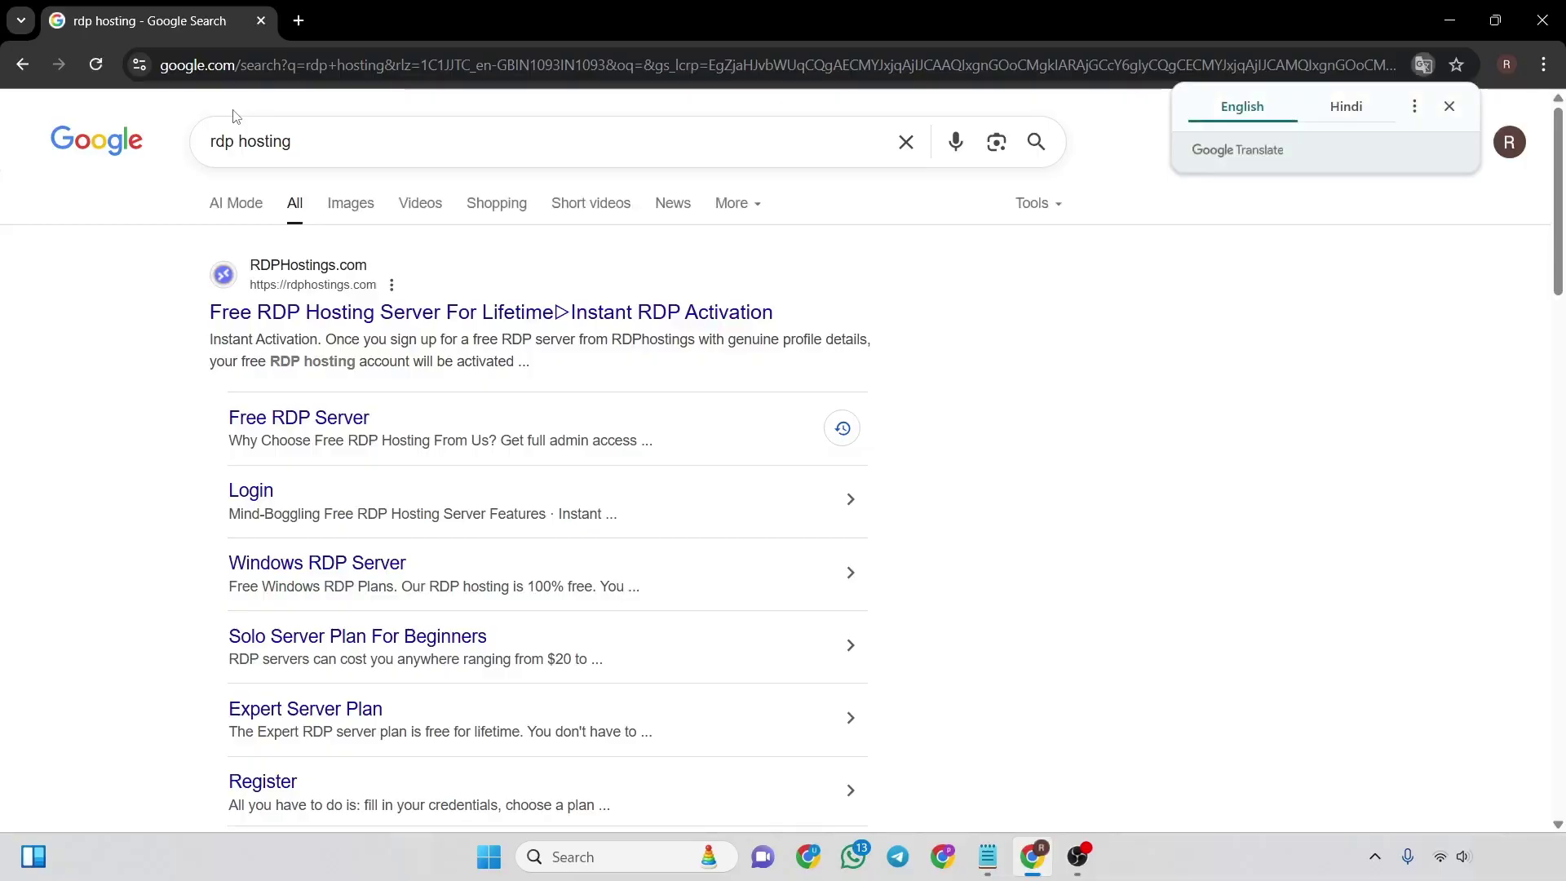
{"action": "left_click", "coordinate": [1449, 106]}
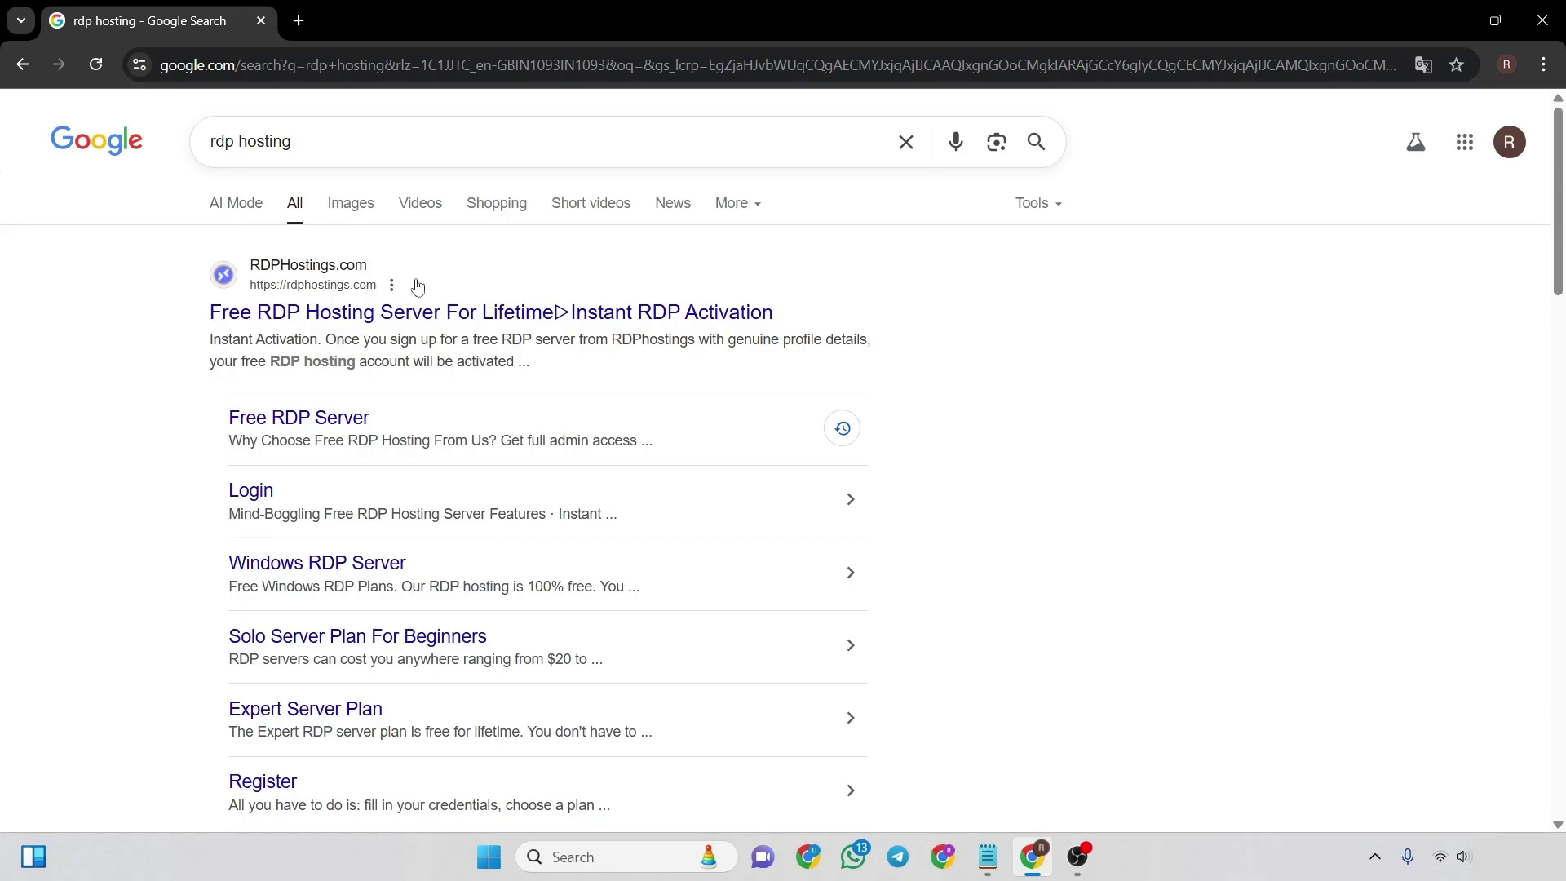
Open the RDPHostings.com result and highlight its 100% Free RDP Hosting headline
{"action": "left_click", "coordinate": [312, 321]}
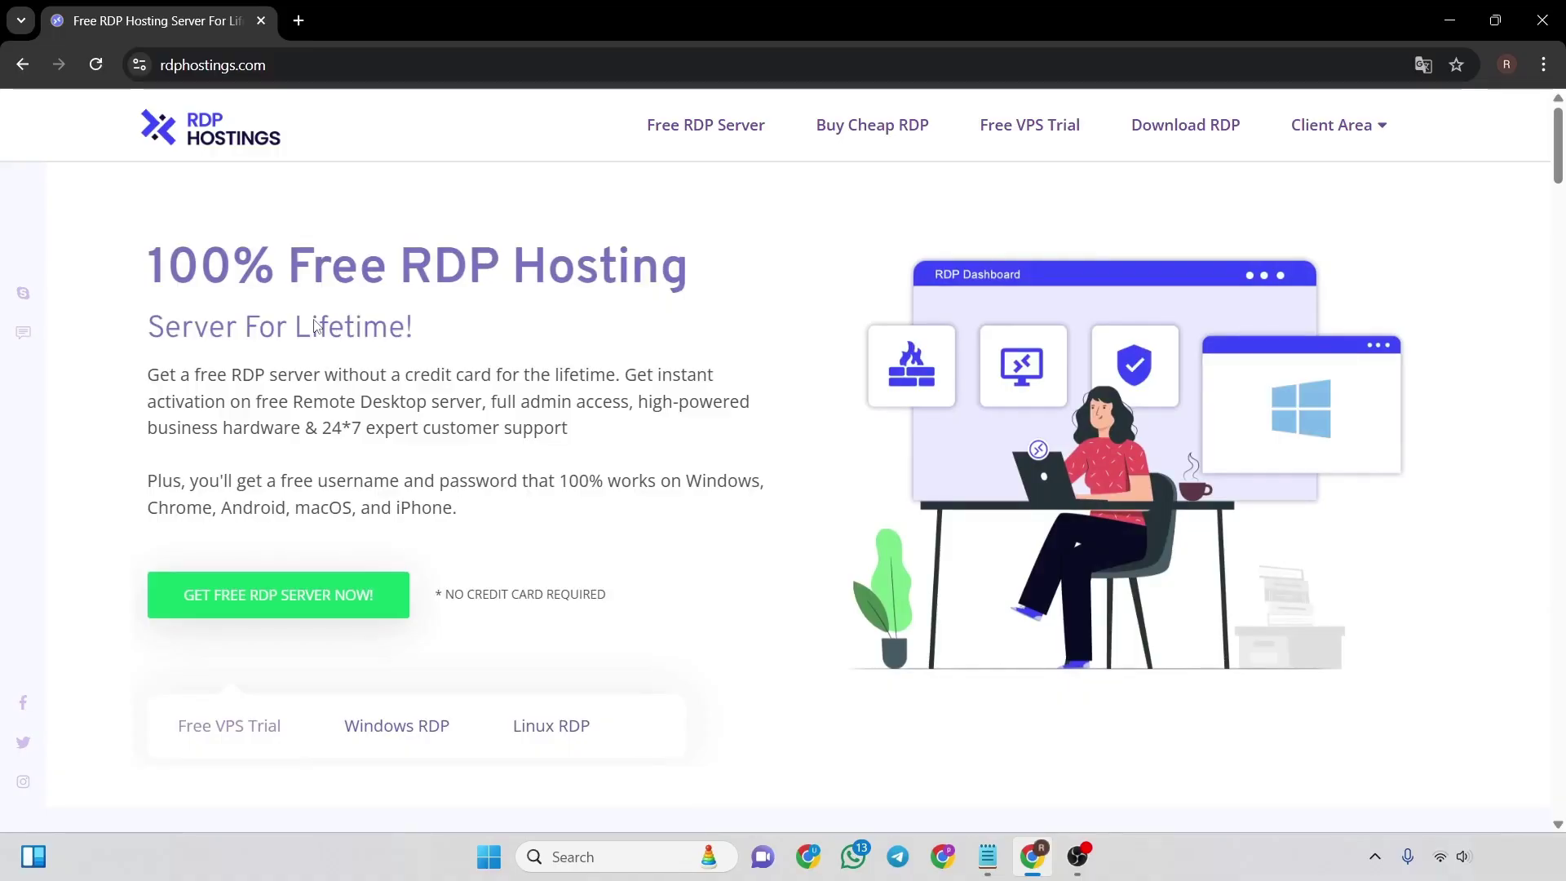
{"action": "left_click_drag", "start_coordinate": [150, 266], "coordinate": [622, 325]}
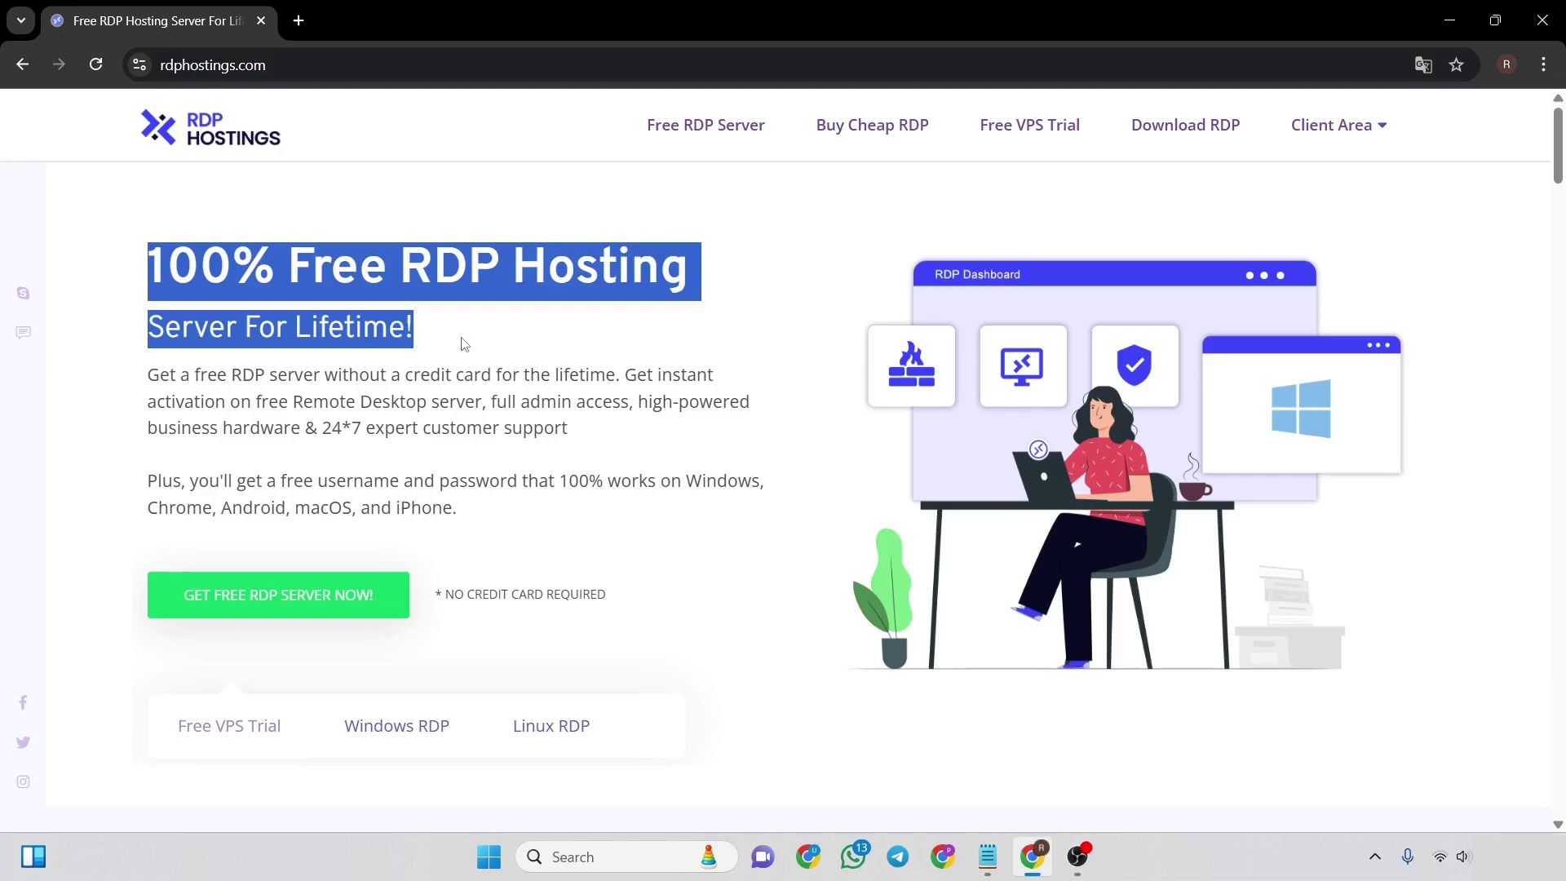
{"action": "left_click", "coordinate": [484, 344]}
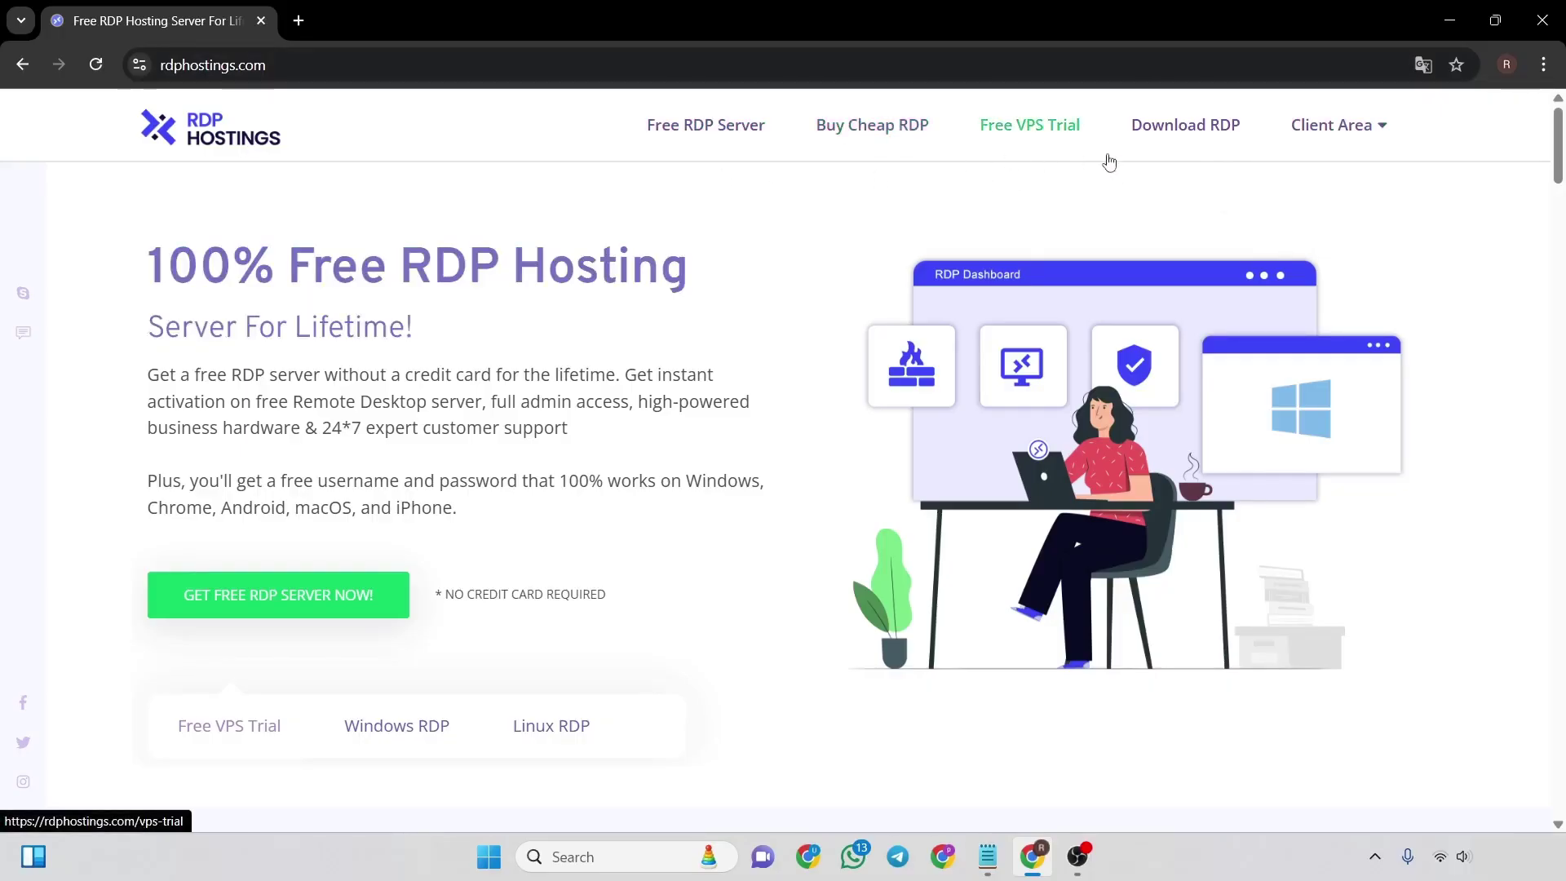
{"action": "mouse_move", "coordinate": [1336, 125]}
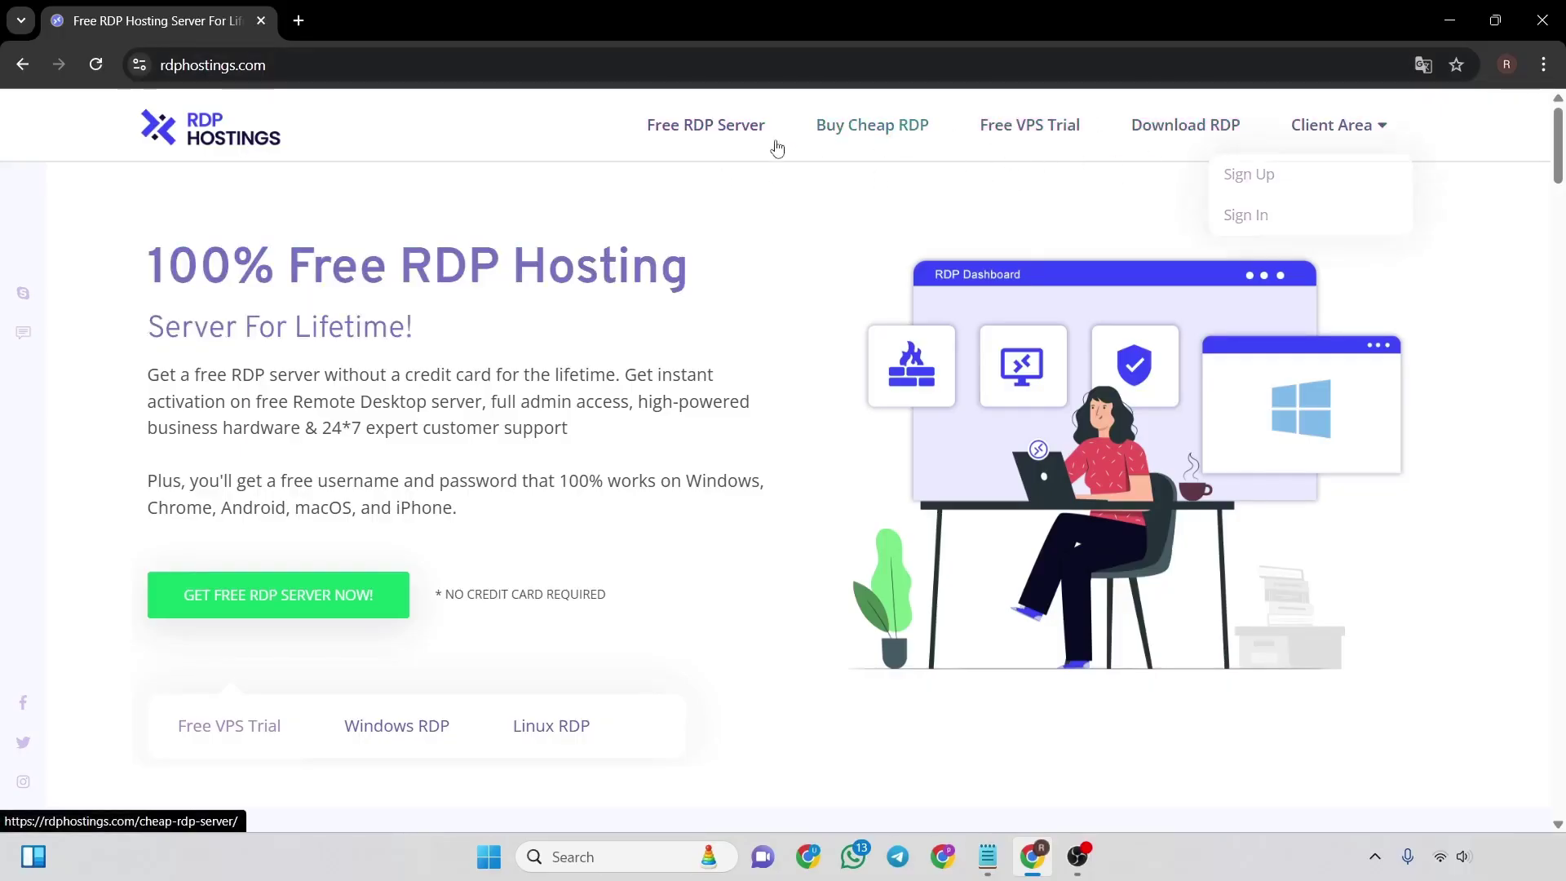
Go to the Free RDP Server page and highlight its 100% Free RDP Server headline
{"action": "left_click", "coordinate": [708, 127]}
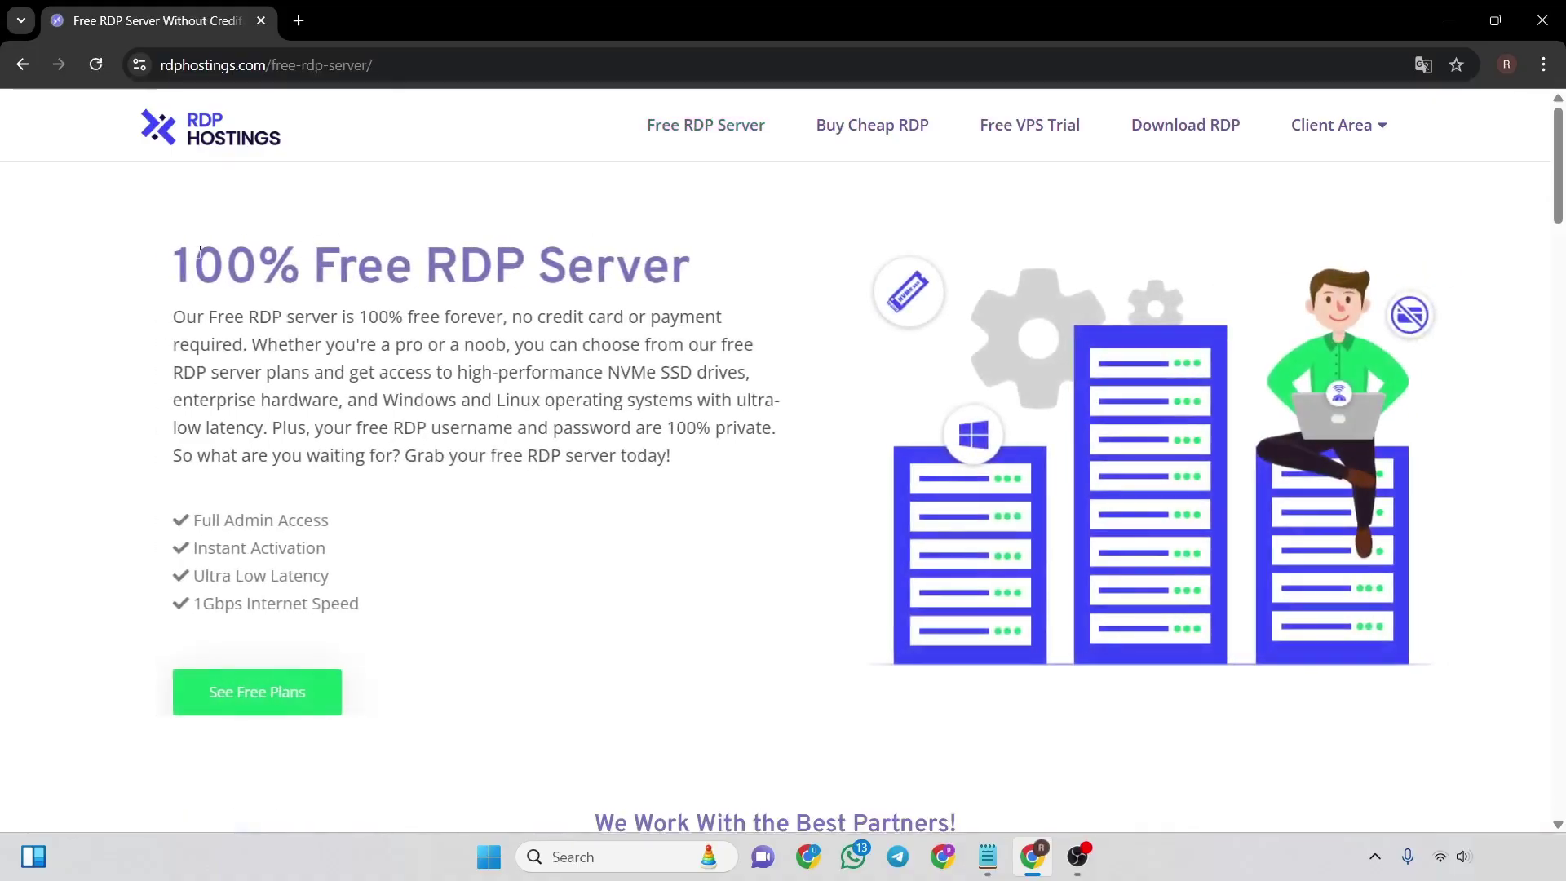
{"action": "left_click_drag", "start_coordinate": [173, 264], "coordinate": [734, 277]}
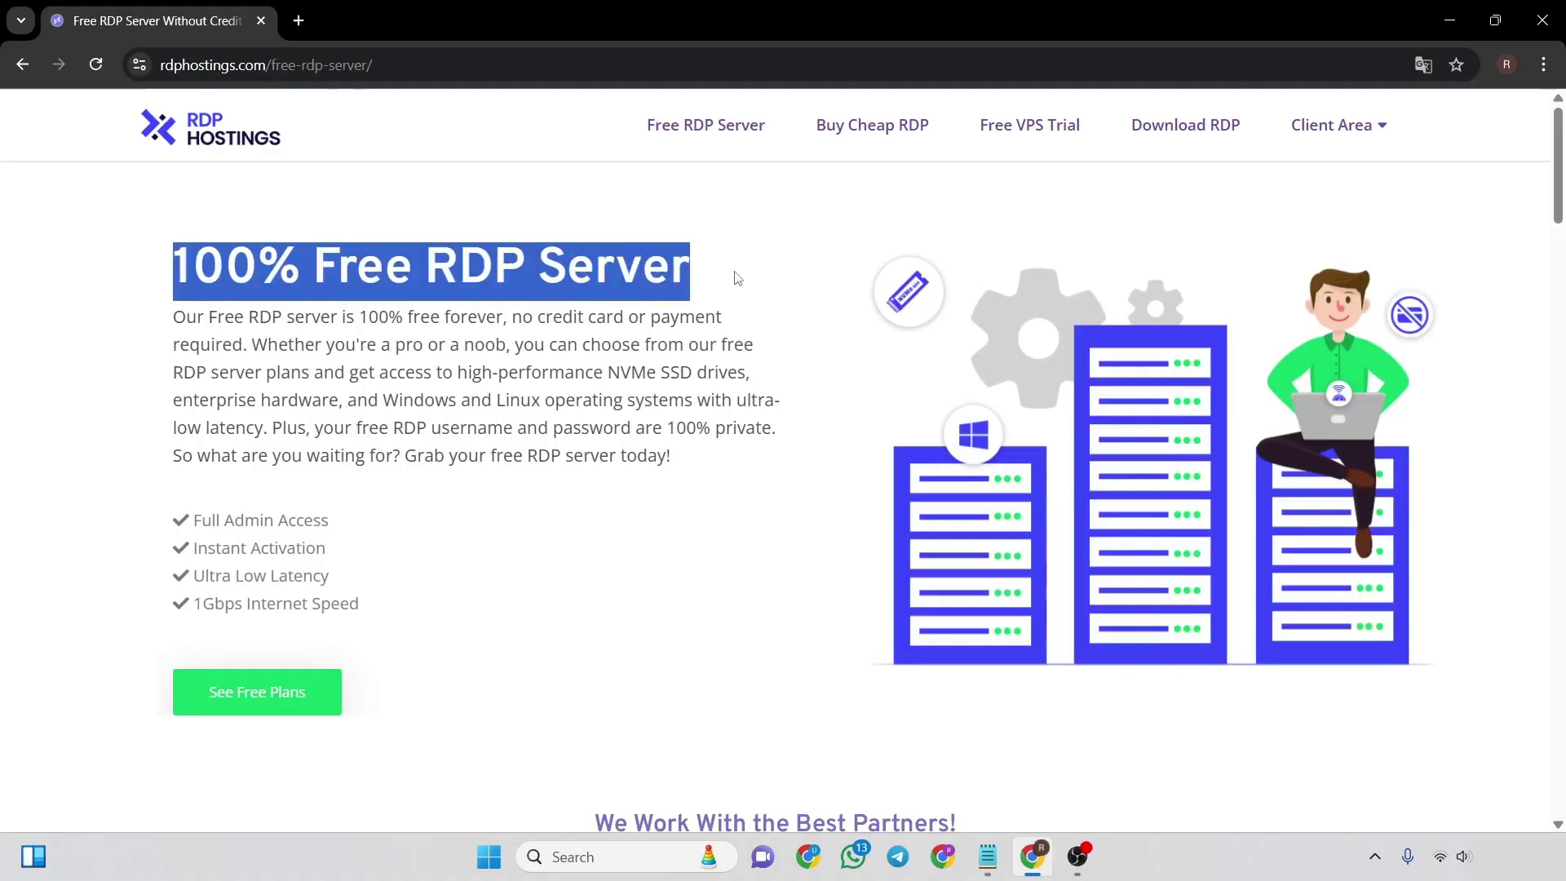
{"action": "left_click", "coordinate": [817, 252]}
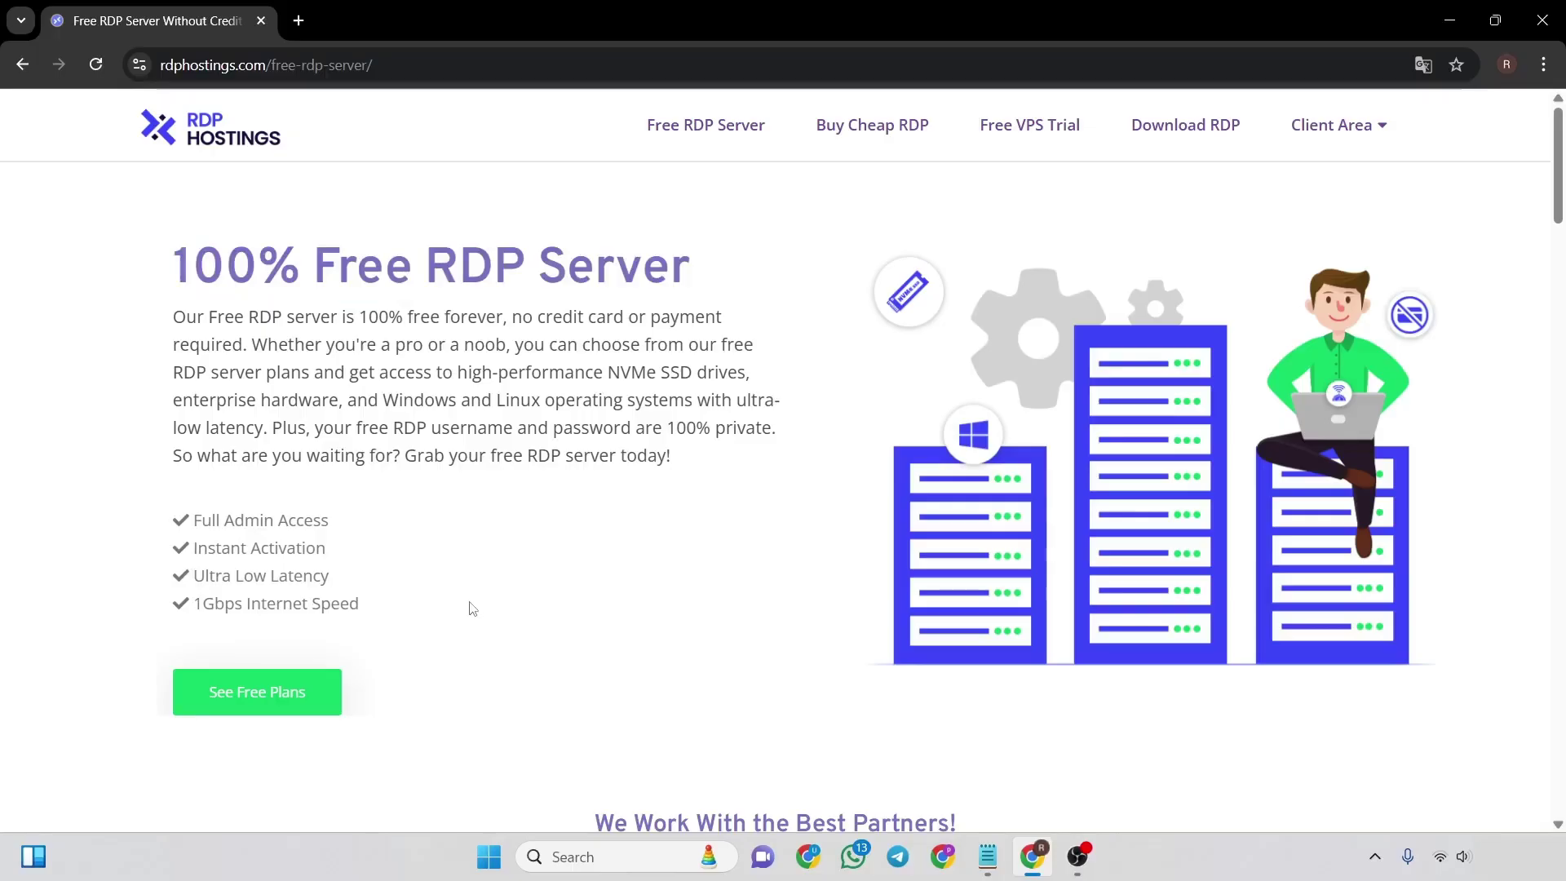
Jump to the Solo, Expert, Explorer and VPS Trial free plan cards
{"action": "left_click", "coordinate": [257, 692]}
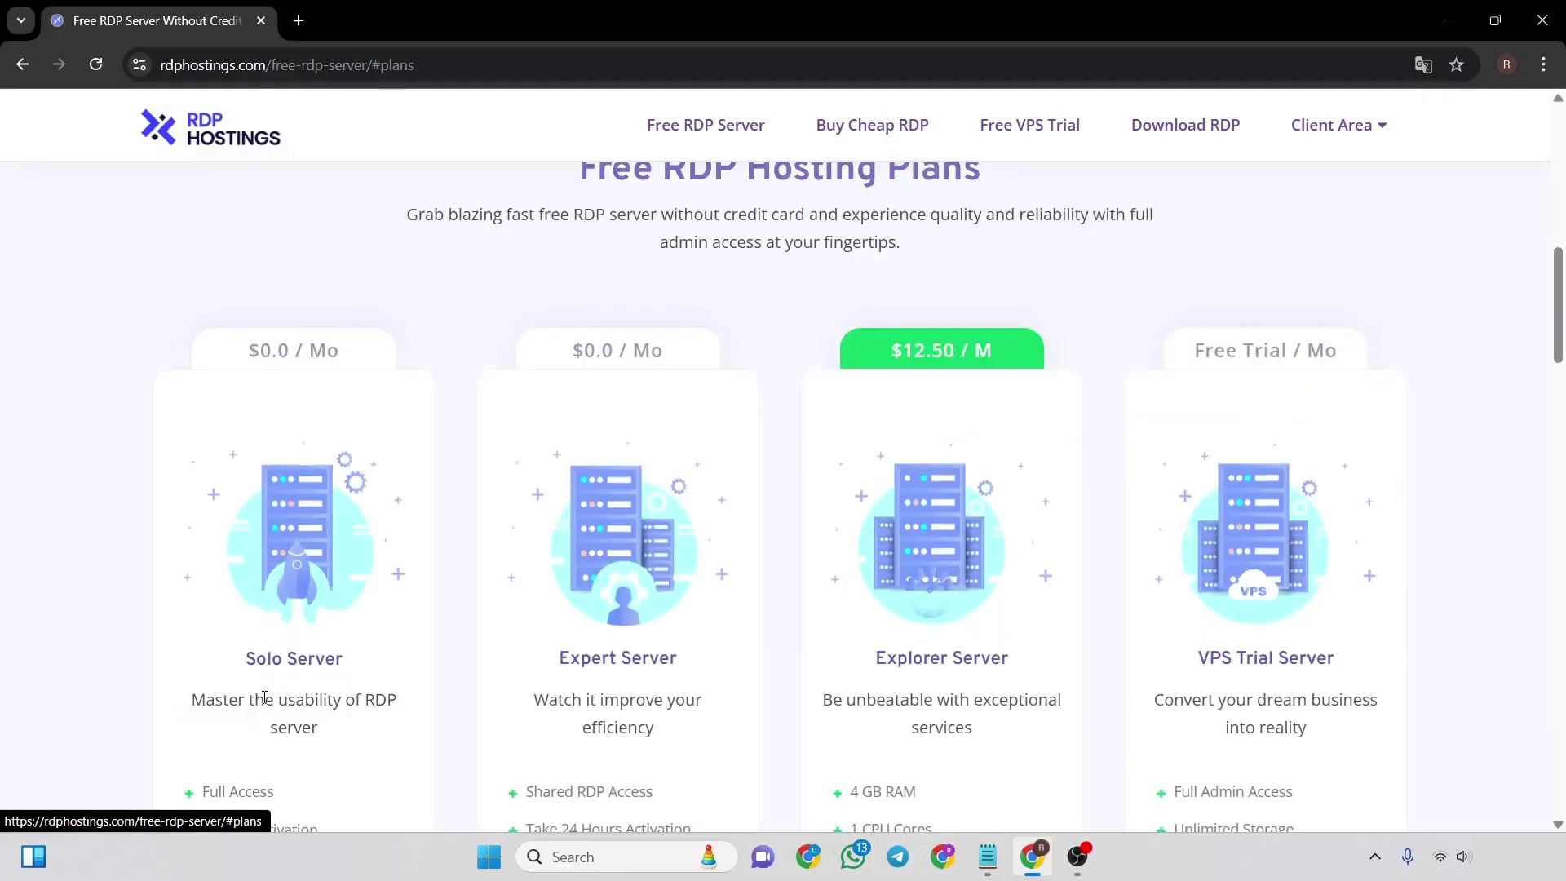
{"action": "scroll", "coordinate": [321, 467], "scroll_direction": "down", "scroll_amount": 1}
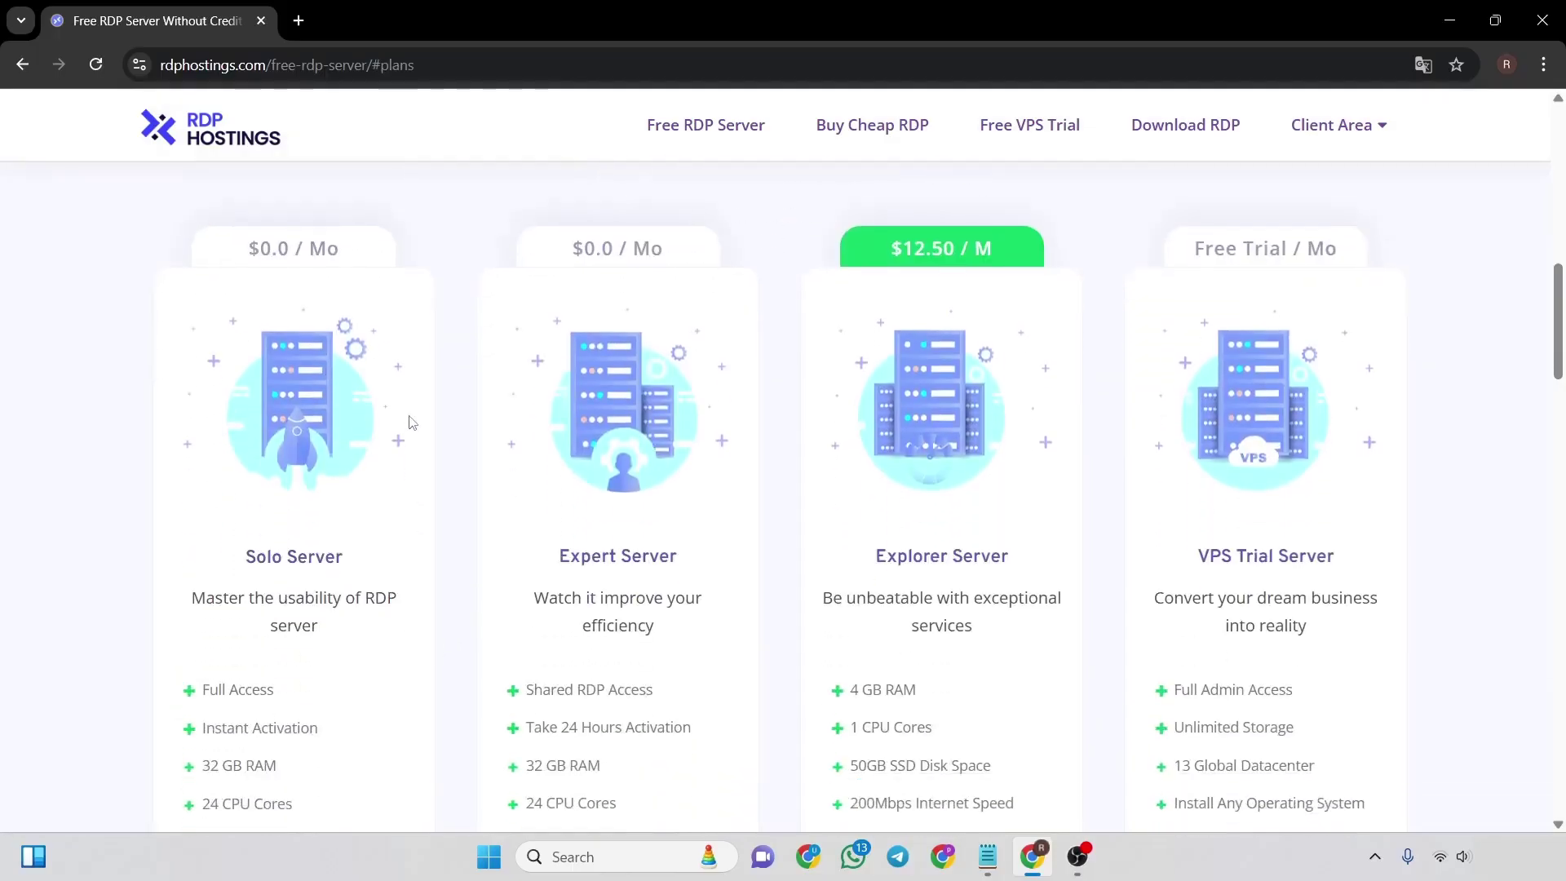
{"action": "scroll", "coordinate": [383, 365], "scroll_direction": "down", "scroll_amount": 1}
{"action": "scroll", "coordinate": [306, 343], "scroll_direction": "up", "scroll_amount": 1}
{"action": "scroll", "coordinate": [967, 347], "scroll_direction": "down", "scroll_amount": 1}
{"action": "scroll", "coordinate": [967, 339], "scroll_direction": "up", "scroll_amount": 1}
{"action": "scroll", "coordinate": [1381, 263], "scroll_direction": "down", "scroll_amount": 2}
{"action": "scroll", "coordinate": [1395, 300], "scroll_direction": "down", "scroll_amount": 1}
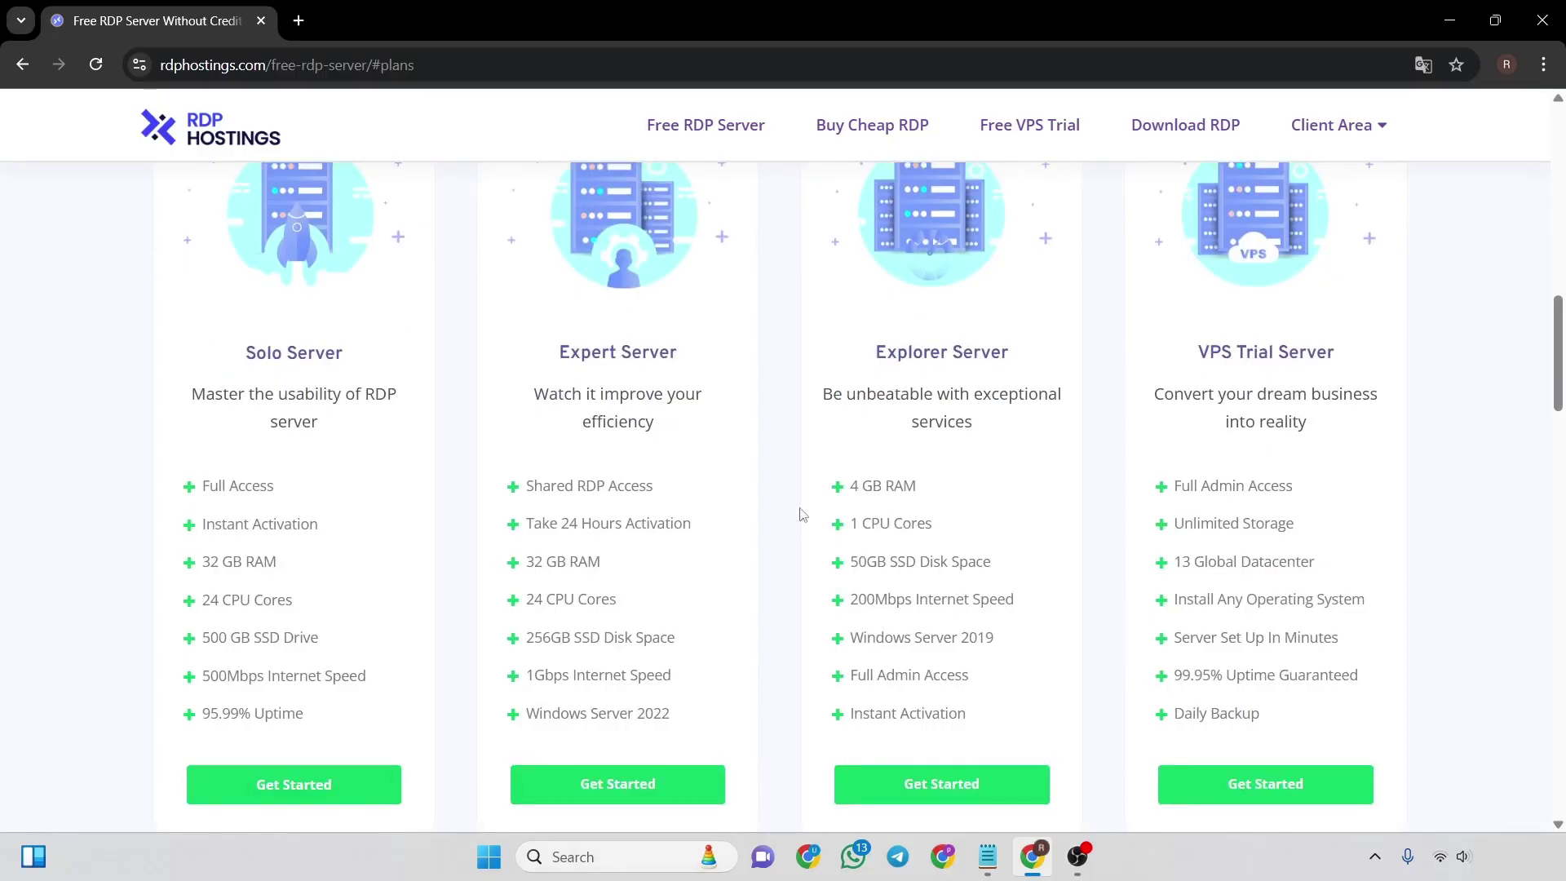
Open the Solo Server page and highlight its 32 GB RAM, 24 cores and speed specs
{"action": "left_click", "coordinate": [254, 793]}
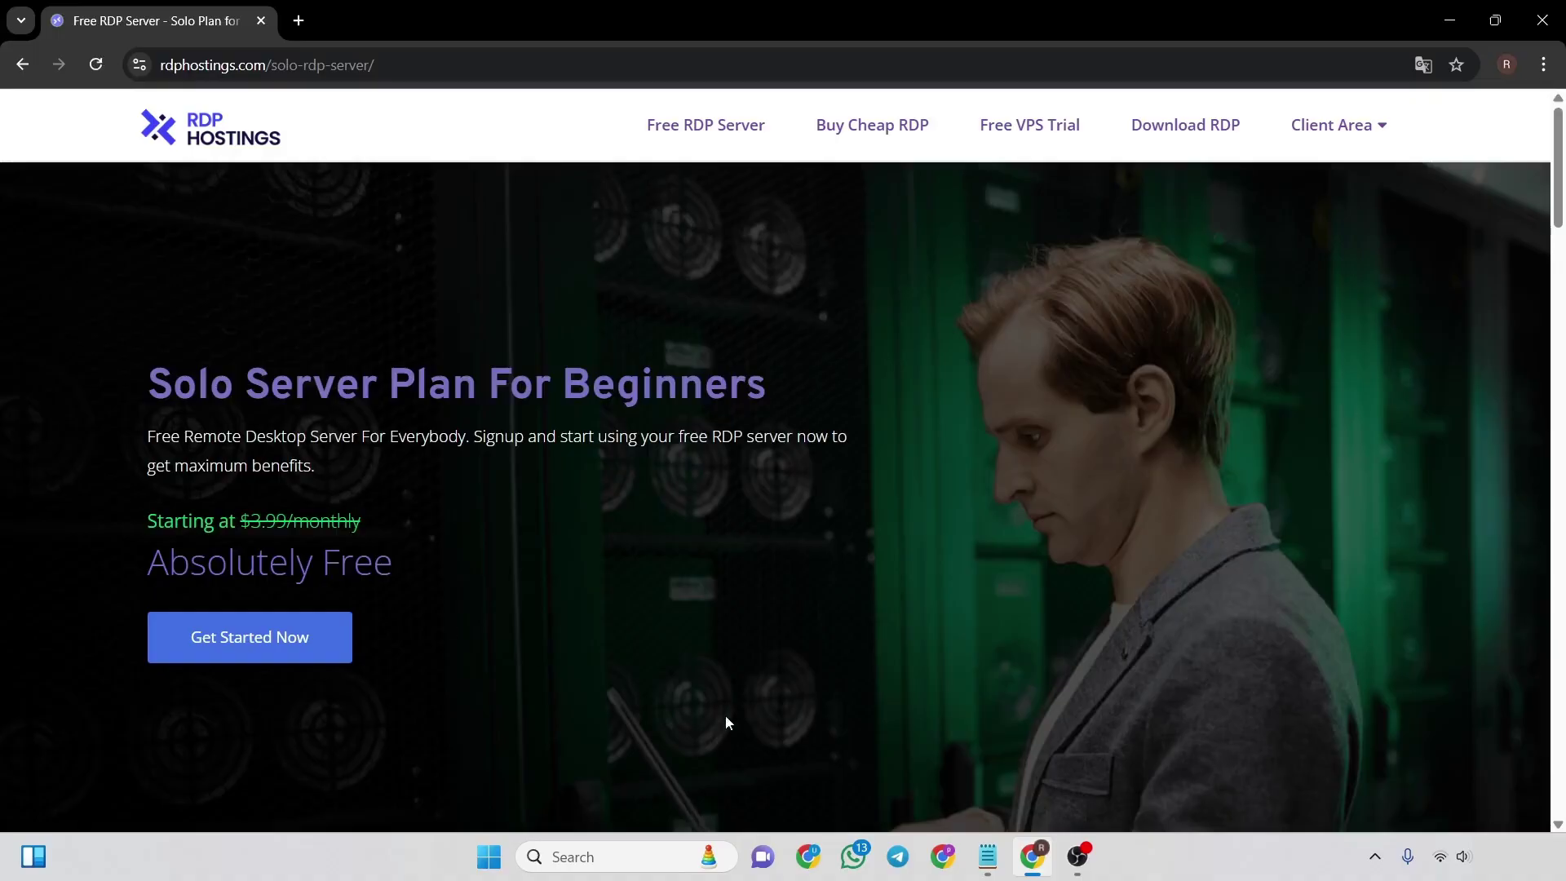
{"action": "scroll", "coordinate": [726, 715], "scroll_direction": "down", "scroll_amount": 3}
{"action": "scroll", "coordinate": [613, 612], "scroll_direction": "down", "scroll_amount": 3}
{"action": "scroll", "coordinate": [424, 600], "scroll_direction": "down", "scroll_amount": 3}
{"action": "scroll", "coordinate": [424, 600], "scroll_direction": "down", "scroll_amount": 1}
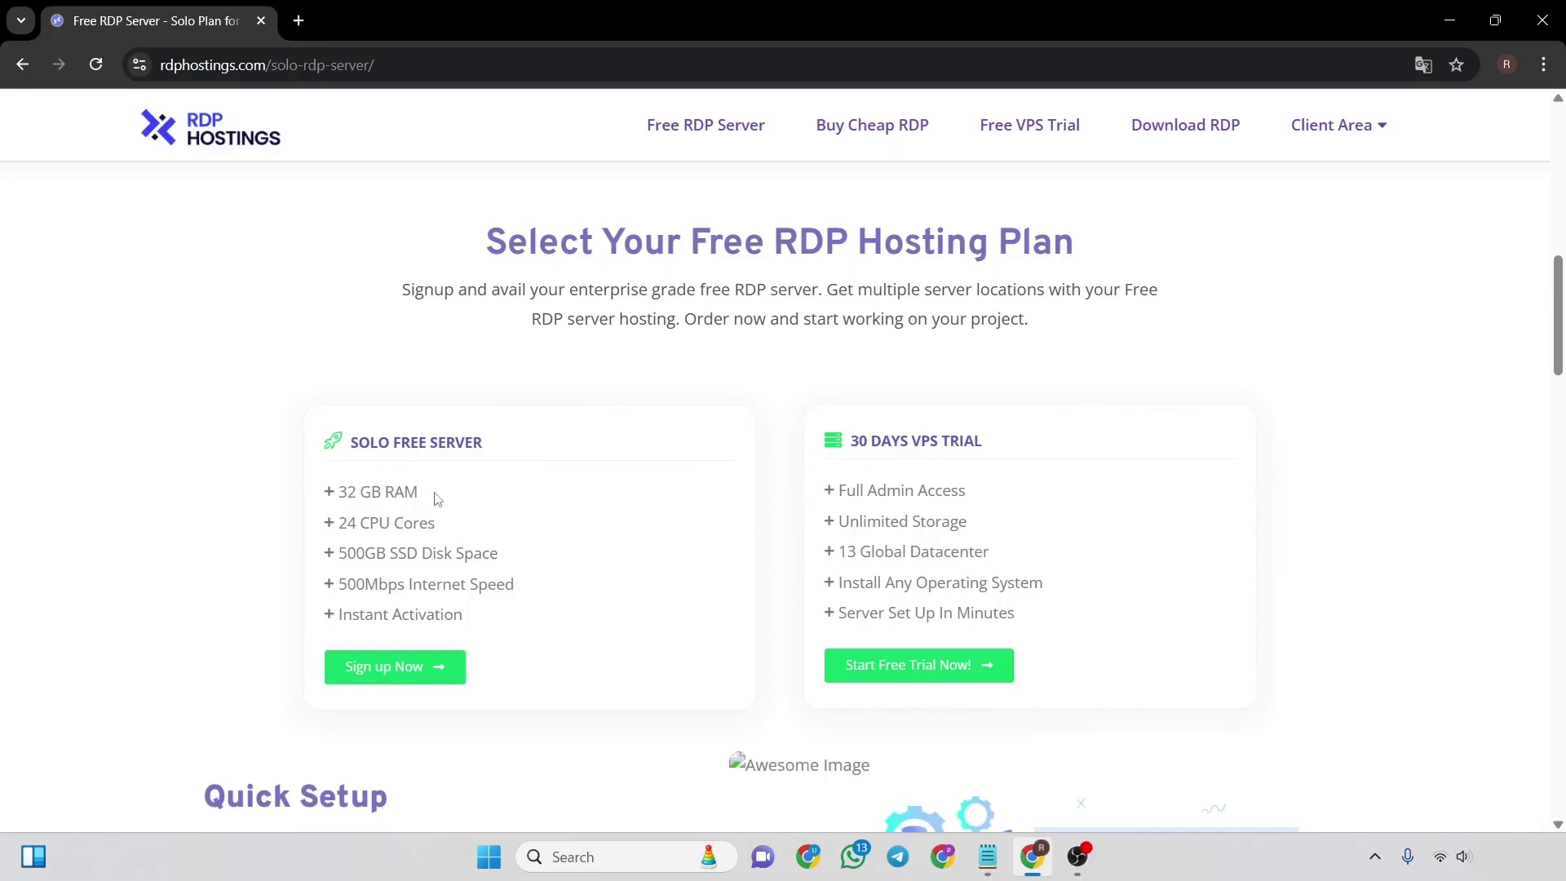
{"action": "left_click_drag", "start_coordinate": [340, 491], "coordinate": [422, 491]}
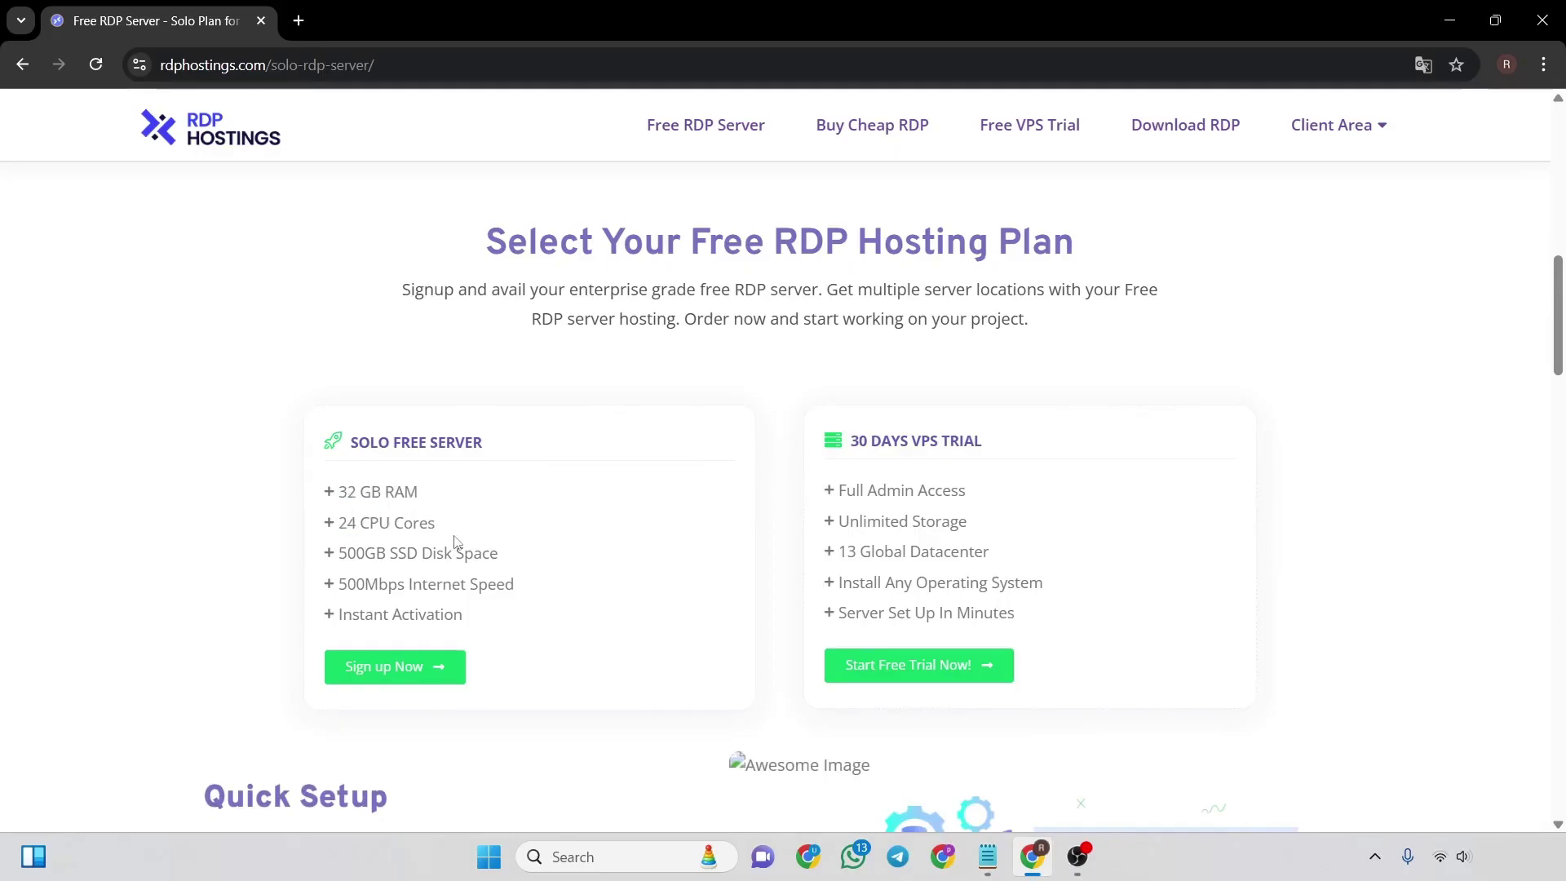
{"action": "left_click_drag", "start_coordinate": [340, 523], "coordinate": [436, 523]}
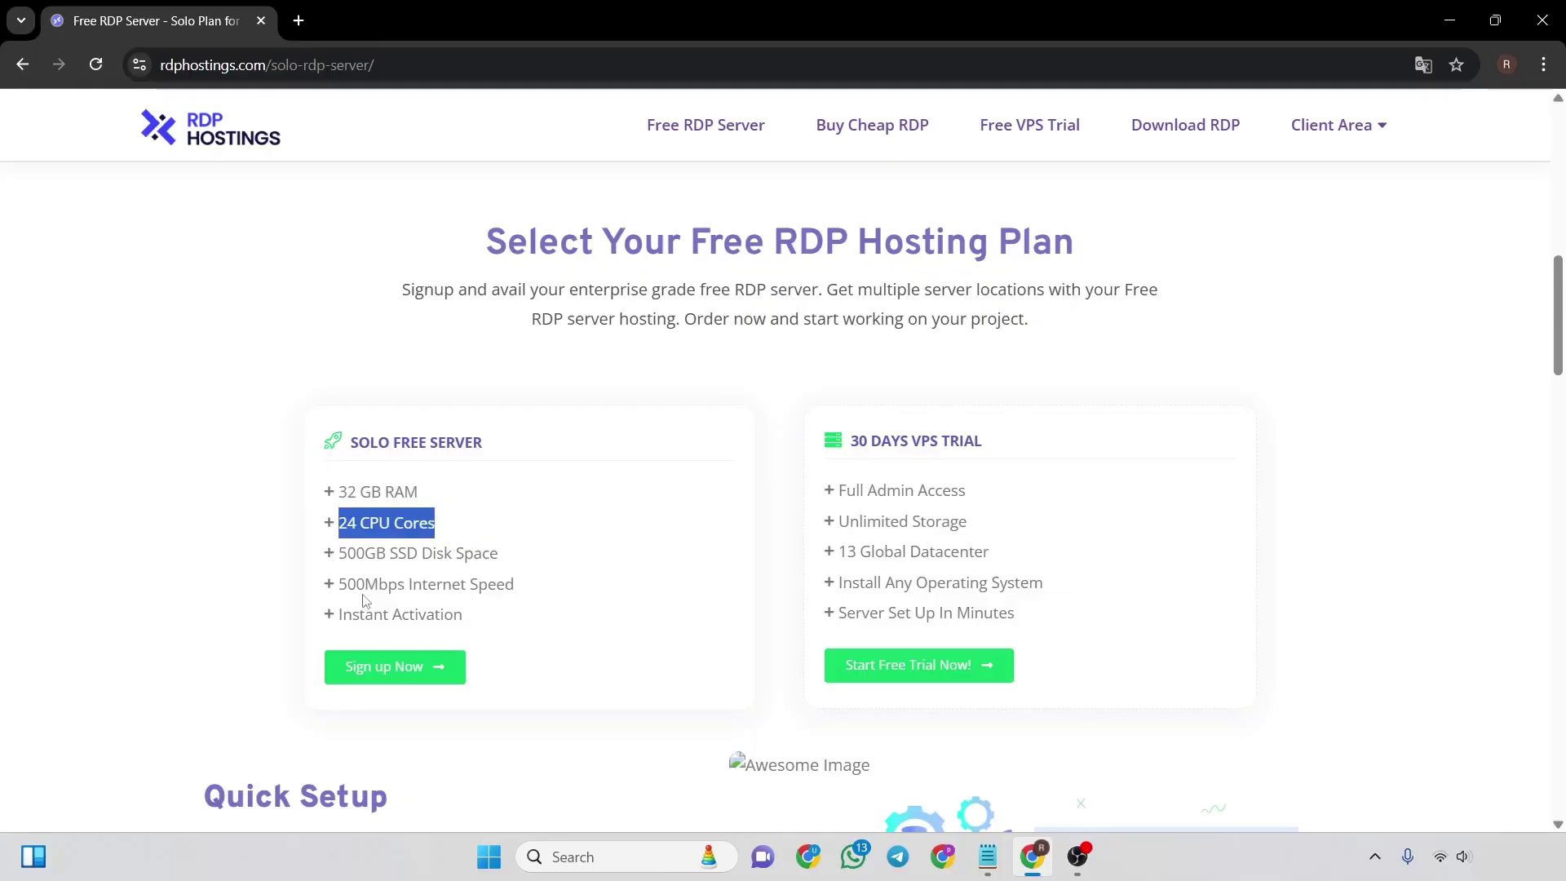
{"action": "left_click_drag", "start_coordinate": [338, 584], "coordinate": [350, 584]}
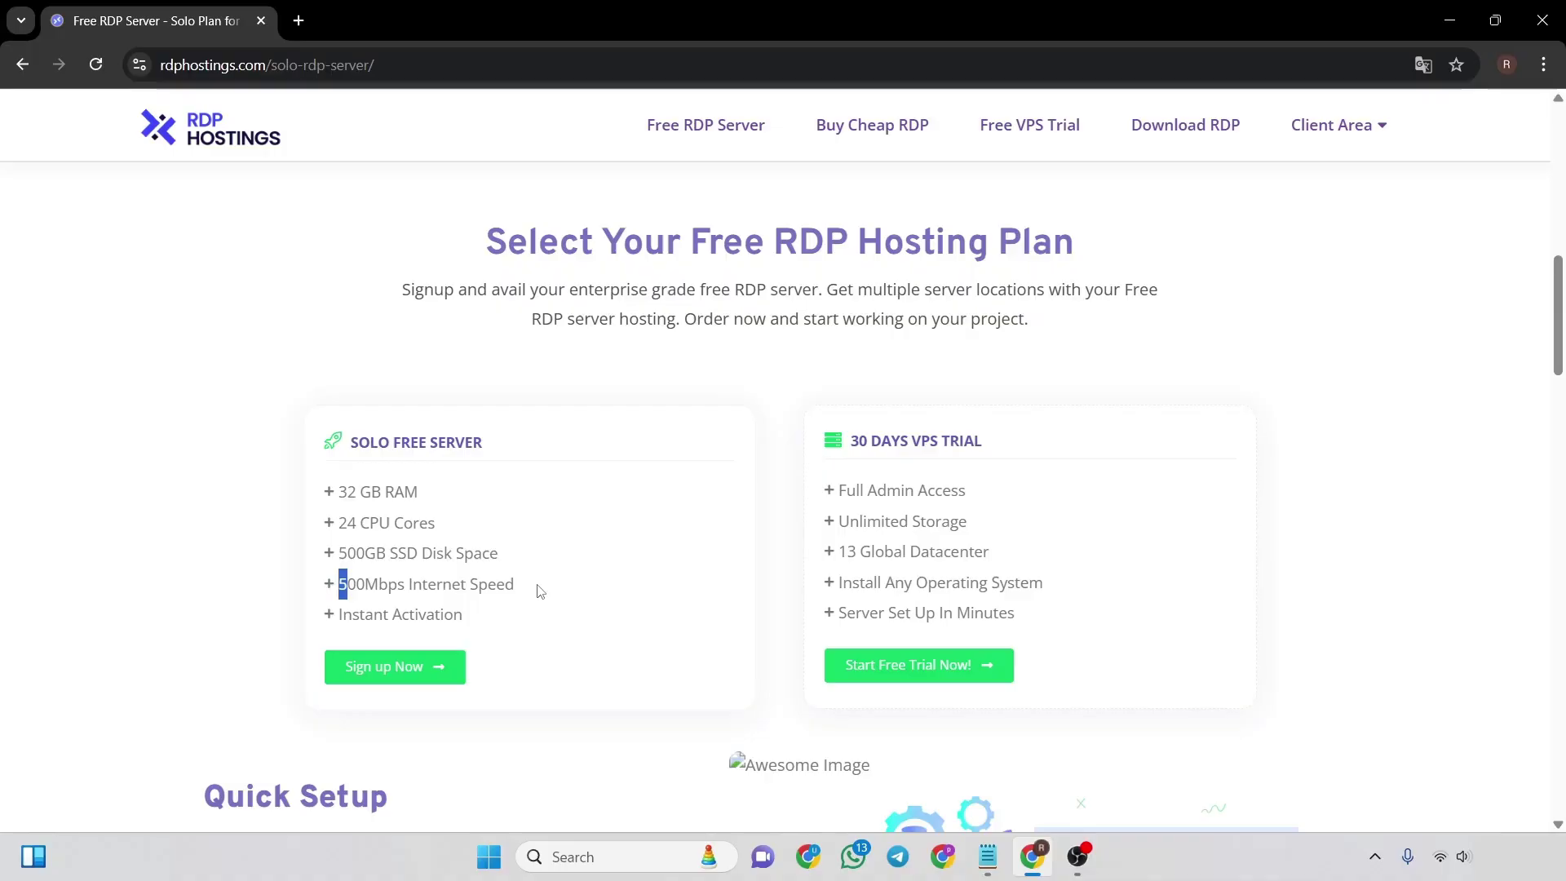
Sign up for Solo B with a hostname, note the 0.00 USD total, and continue
{"action": "left_click", "coordinate": [379, 670]}
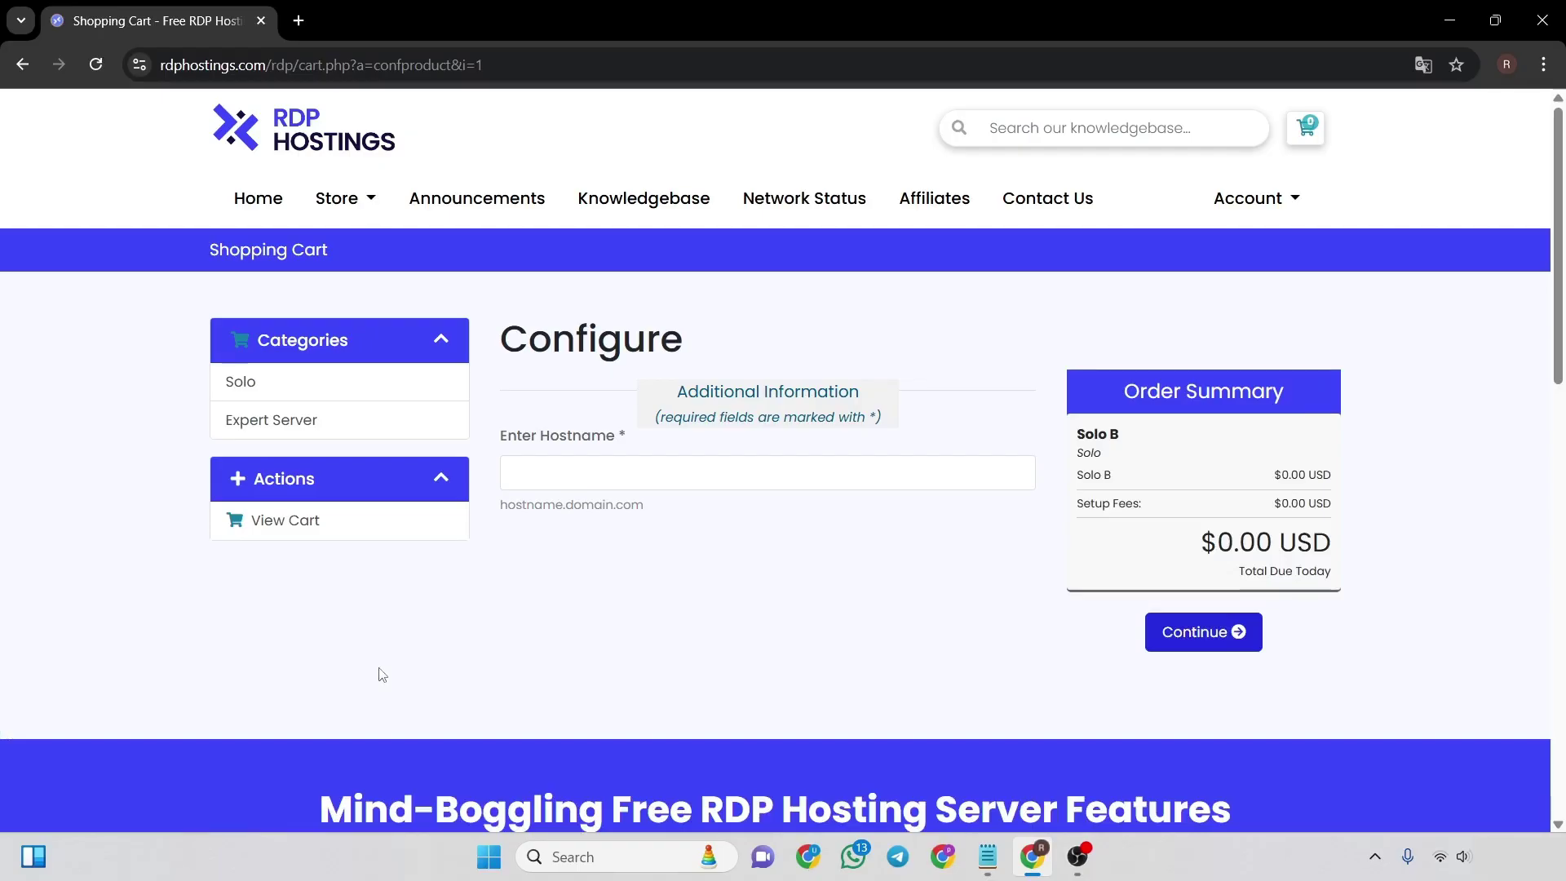
{"action": "type", "text": "Am"}
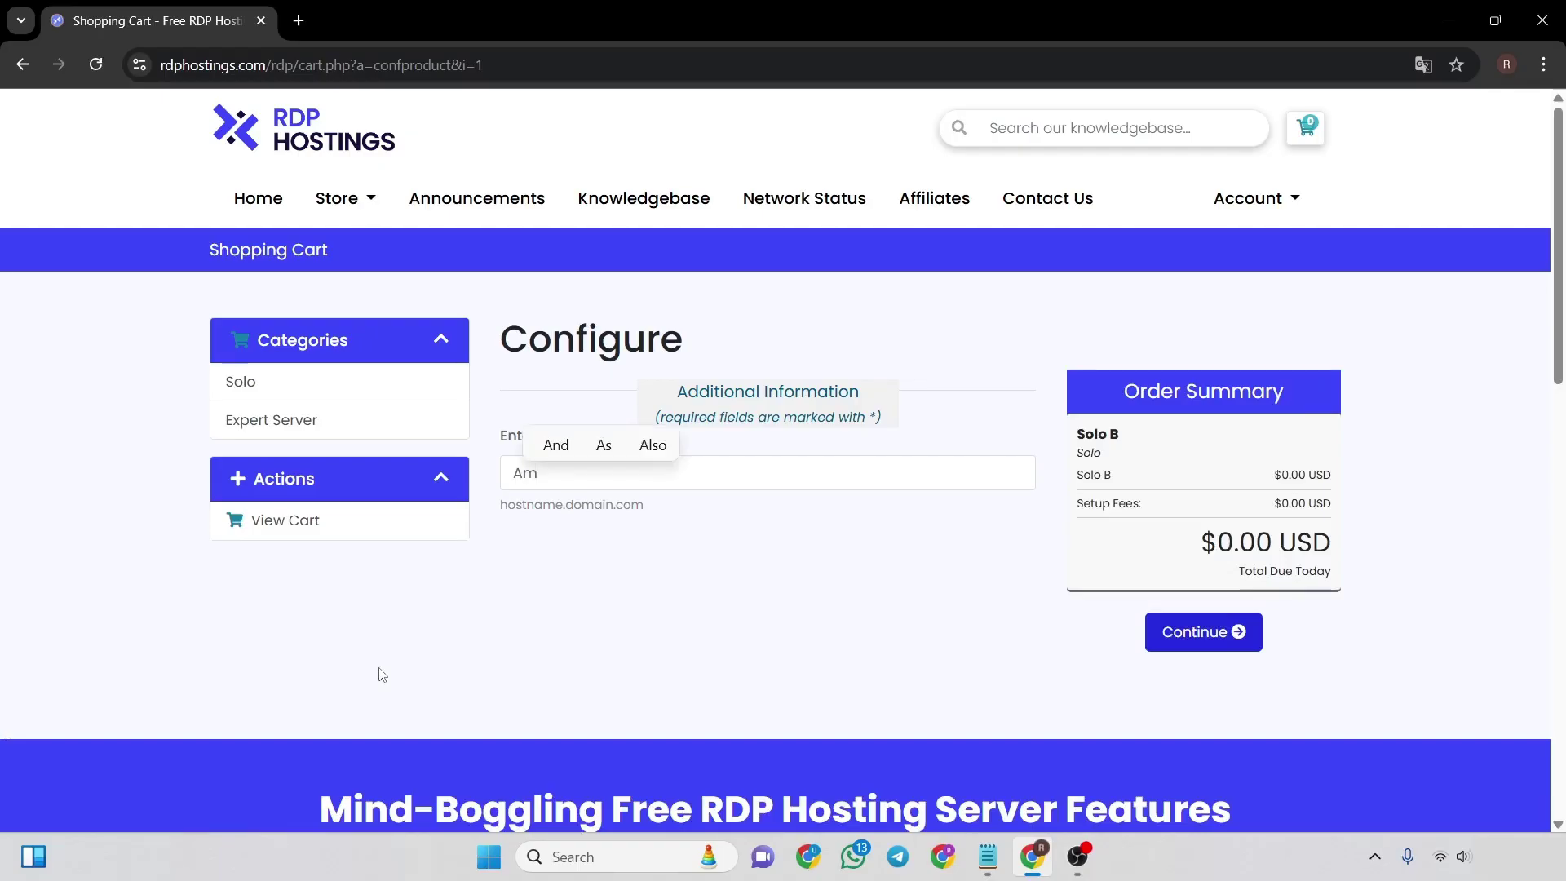
{"action": "type", "text": "it"}
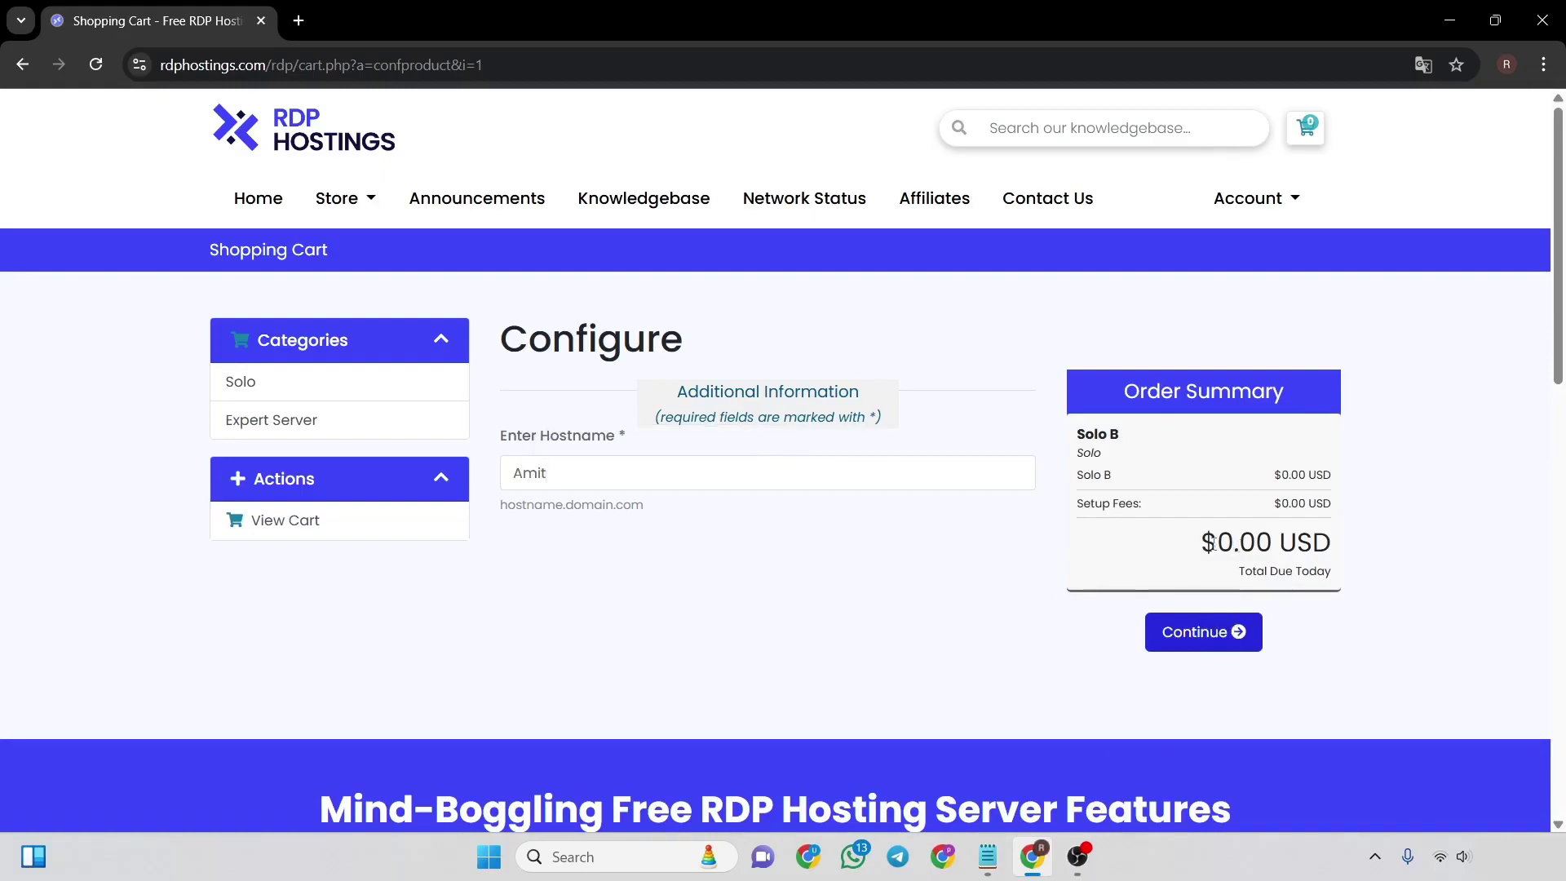
{"action": "left_click_drag", "start_coordinate": [1216, 544], "coordinate": [1346, 545]}
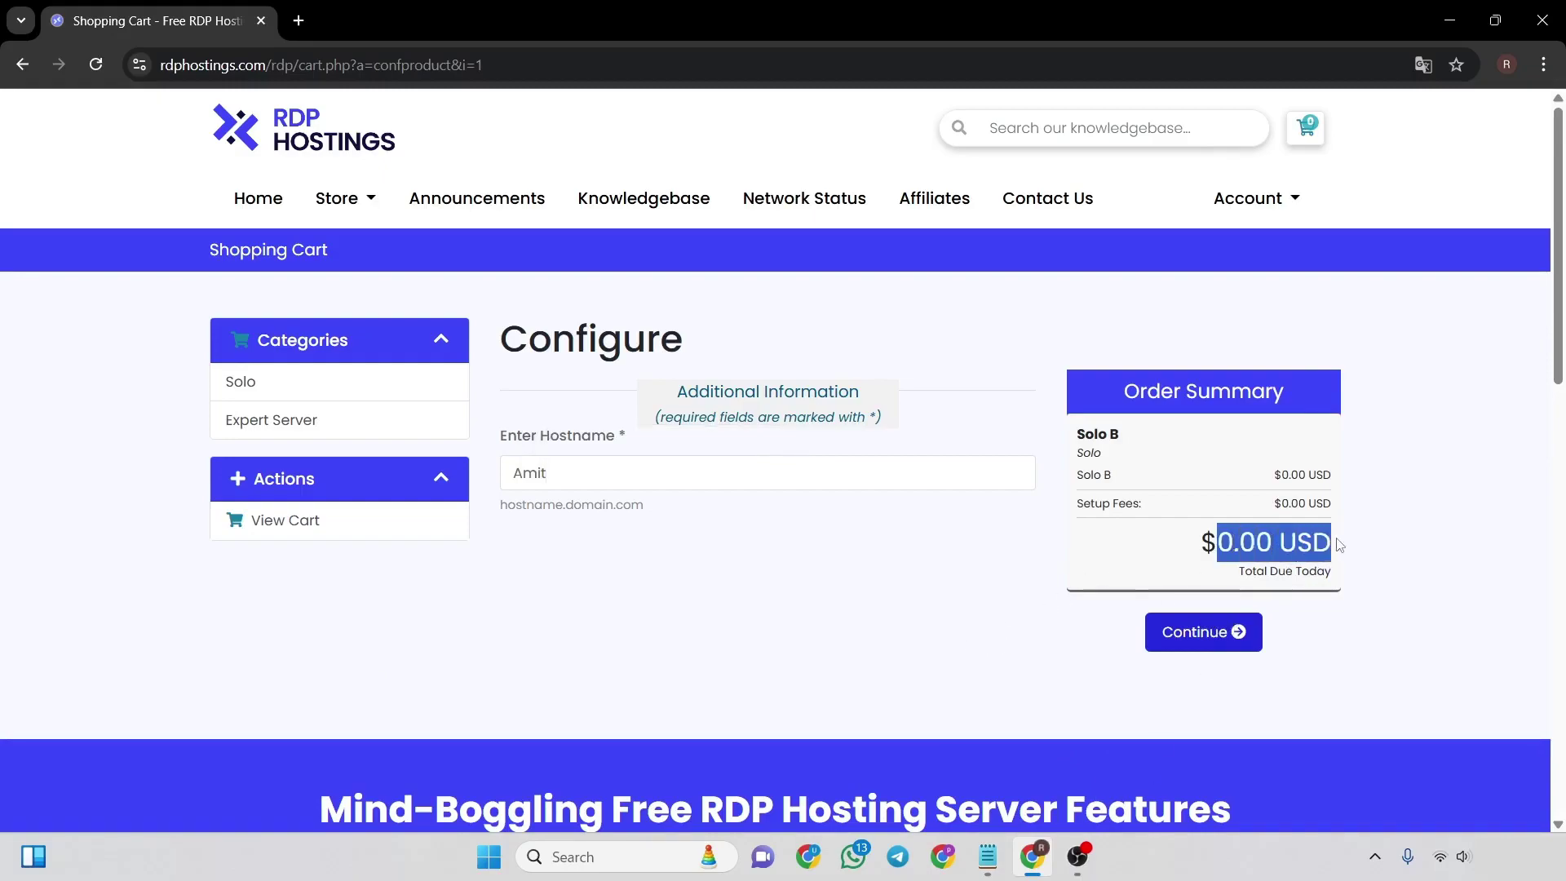
{"action": "left_click", "coordinate": [1231, 629]}
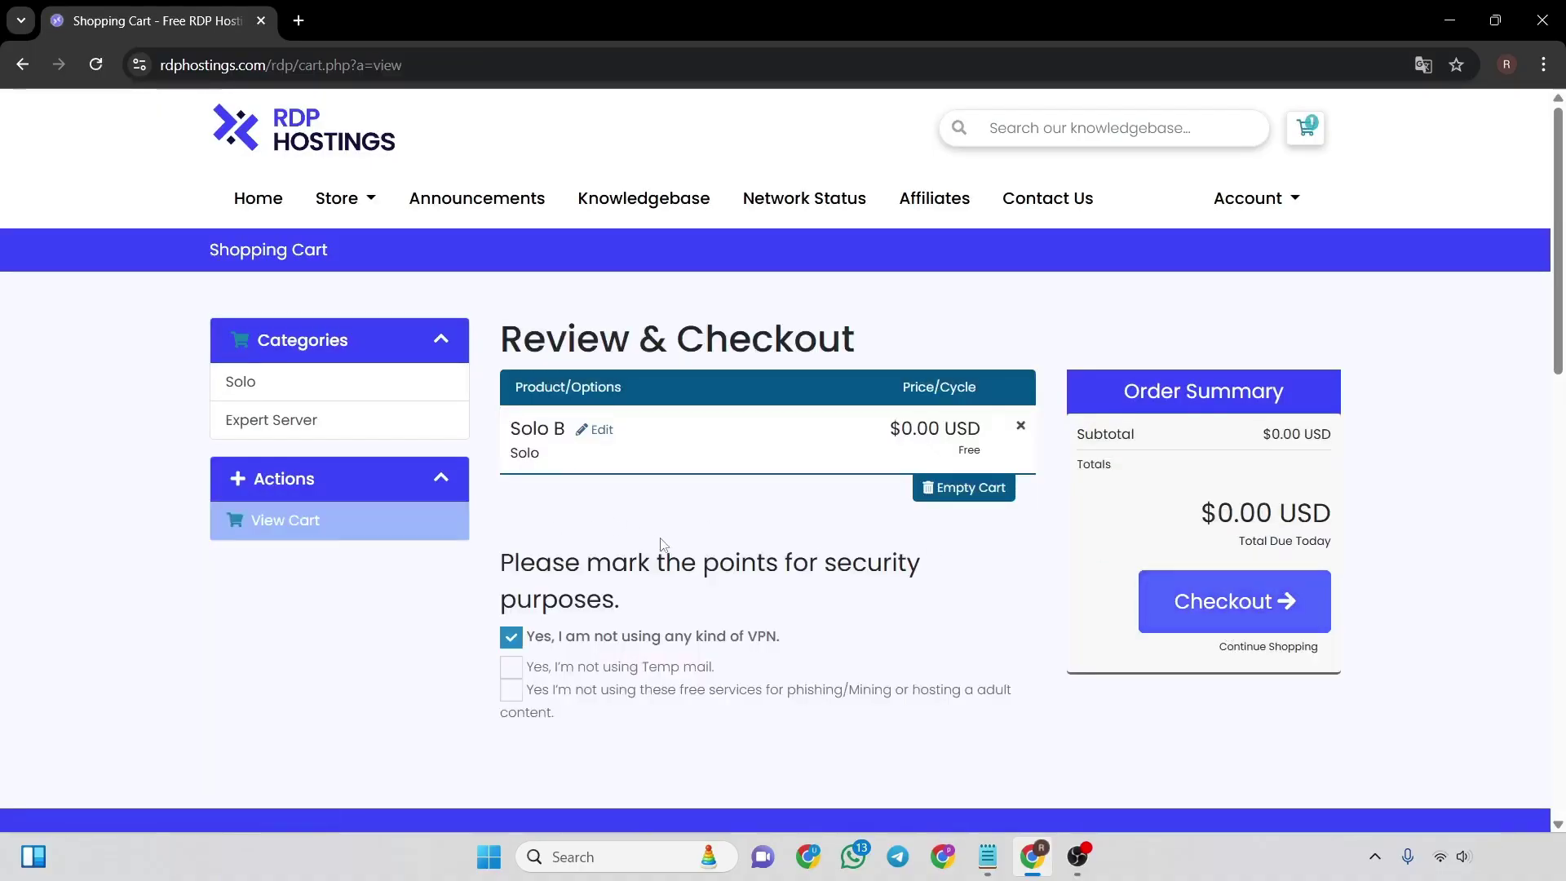
Tick the temp mail and phishing/mining confirmations and go to Checkout
{"action": "left_click", "coordinate": [510, 667]}
{"action": "left_click", "coordinate": [1183, 612]}
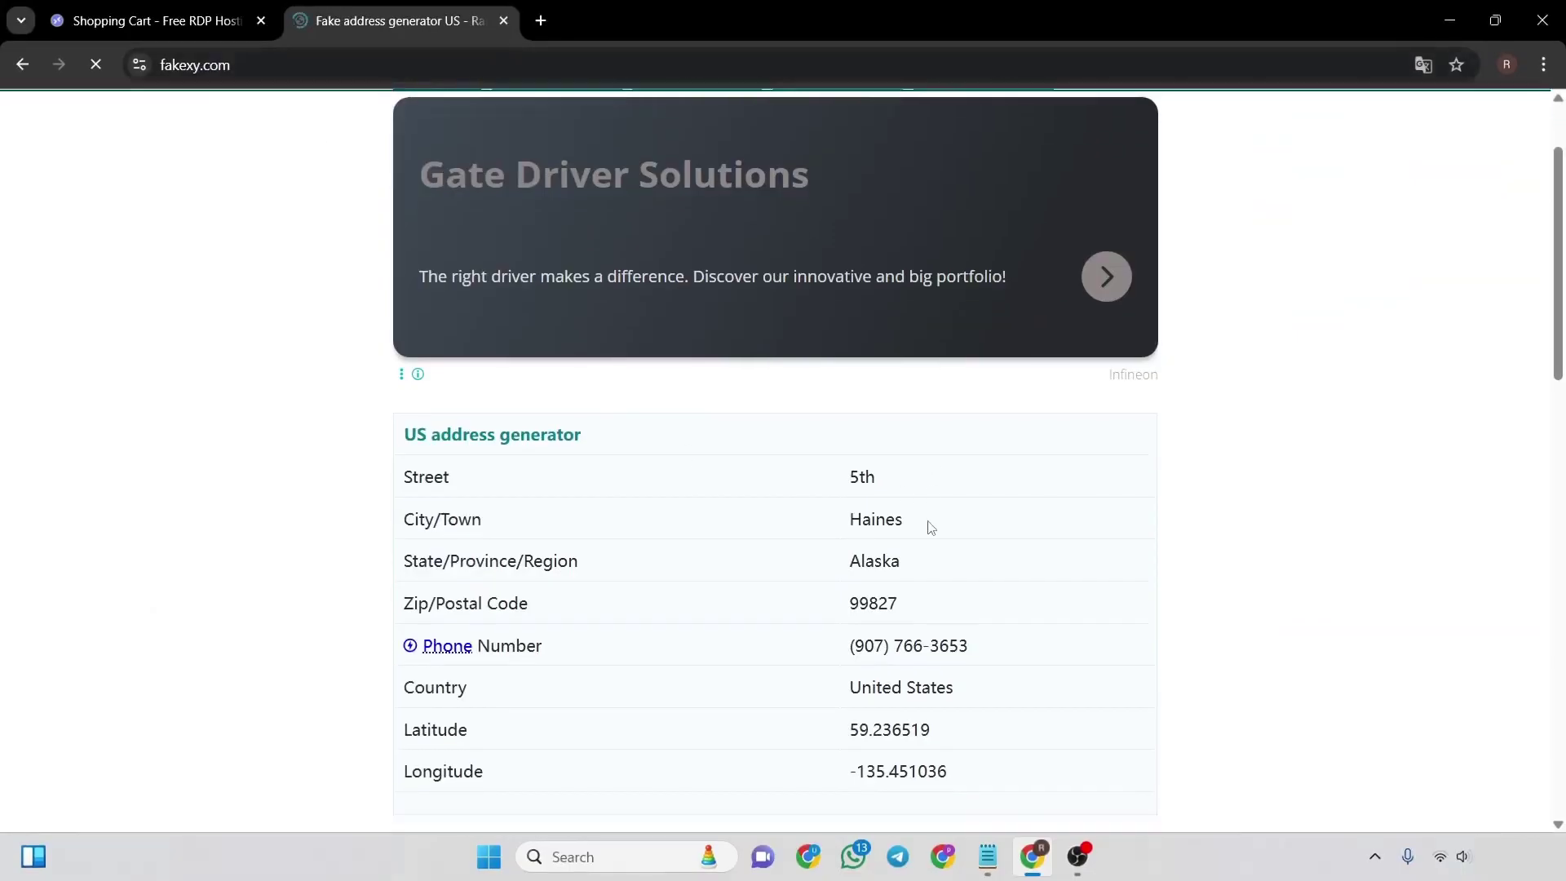
{"action": "scroll", "coordinate": [928, 526], "scroll_direction": "down", "scroll_amount": 4}
{"action": "scroll", "coordinate": [906, 489], "scroll_direction": "down", "scroll_amount": 4}
{"action": "scroll", "coordinate": [882, 454], "scroll_direction": "down", "scroll_amount": 4}
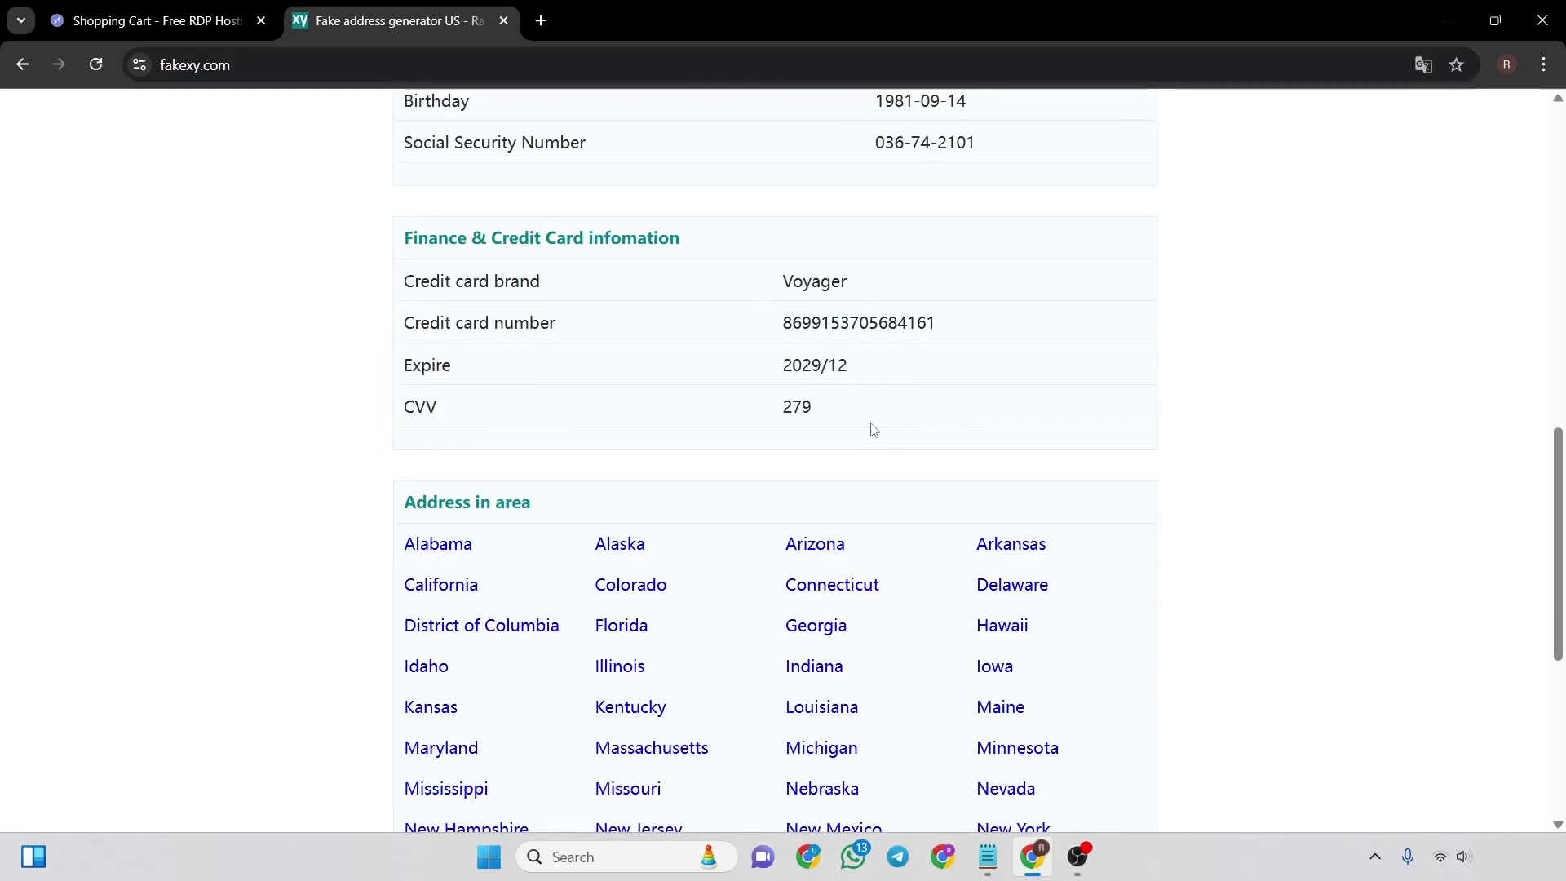
{"action": "scroll", "coordinate": [873, 430], "scroll_direction": "up", "scroll_amount": 5}
{"action": "scroll", "coordinate": [869, 423], "scroll_direction": "up", "scroll_amount": 2}
{"action": "scroll", "coordinate": [857, 404], "scroll_direction": "up", "scroll_amount": 3}
{"action": "scroll", "coordinate": [852, 489], "scroll_direction": "up", "scroll_amount": 2}
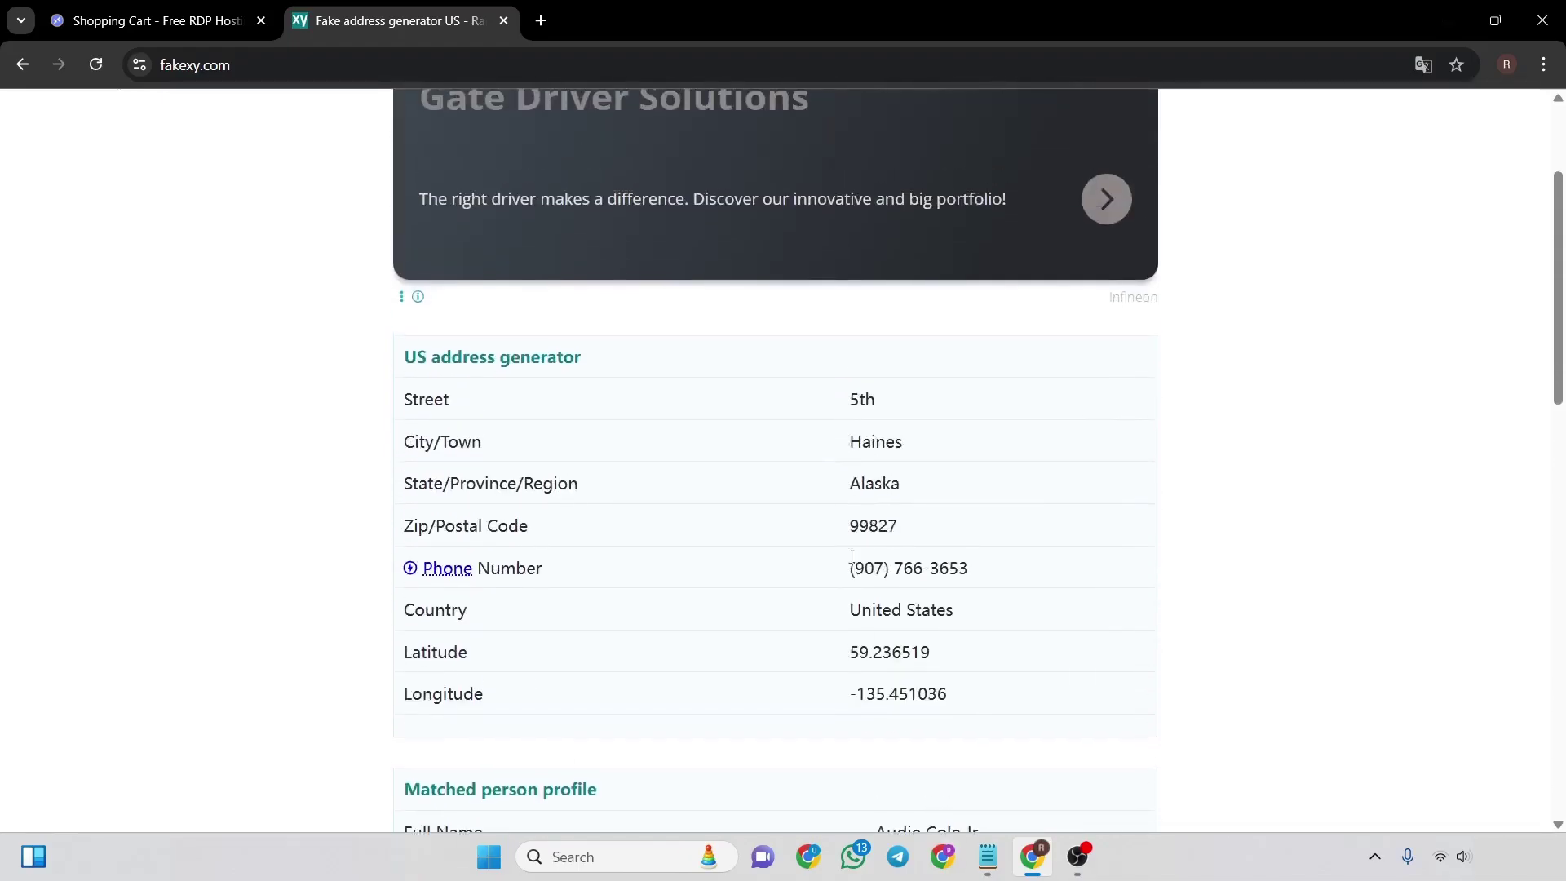
{"action": "scroll", "coordinate": [882, 686], "scroll_direction": "down", "scroll_amount": 2}
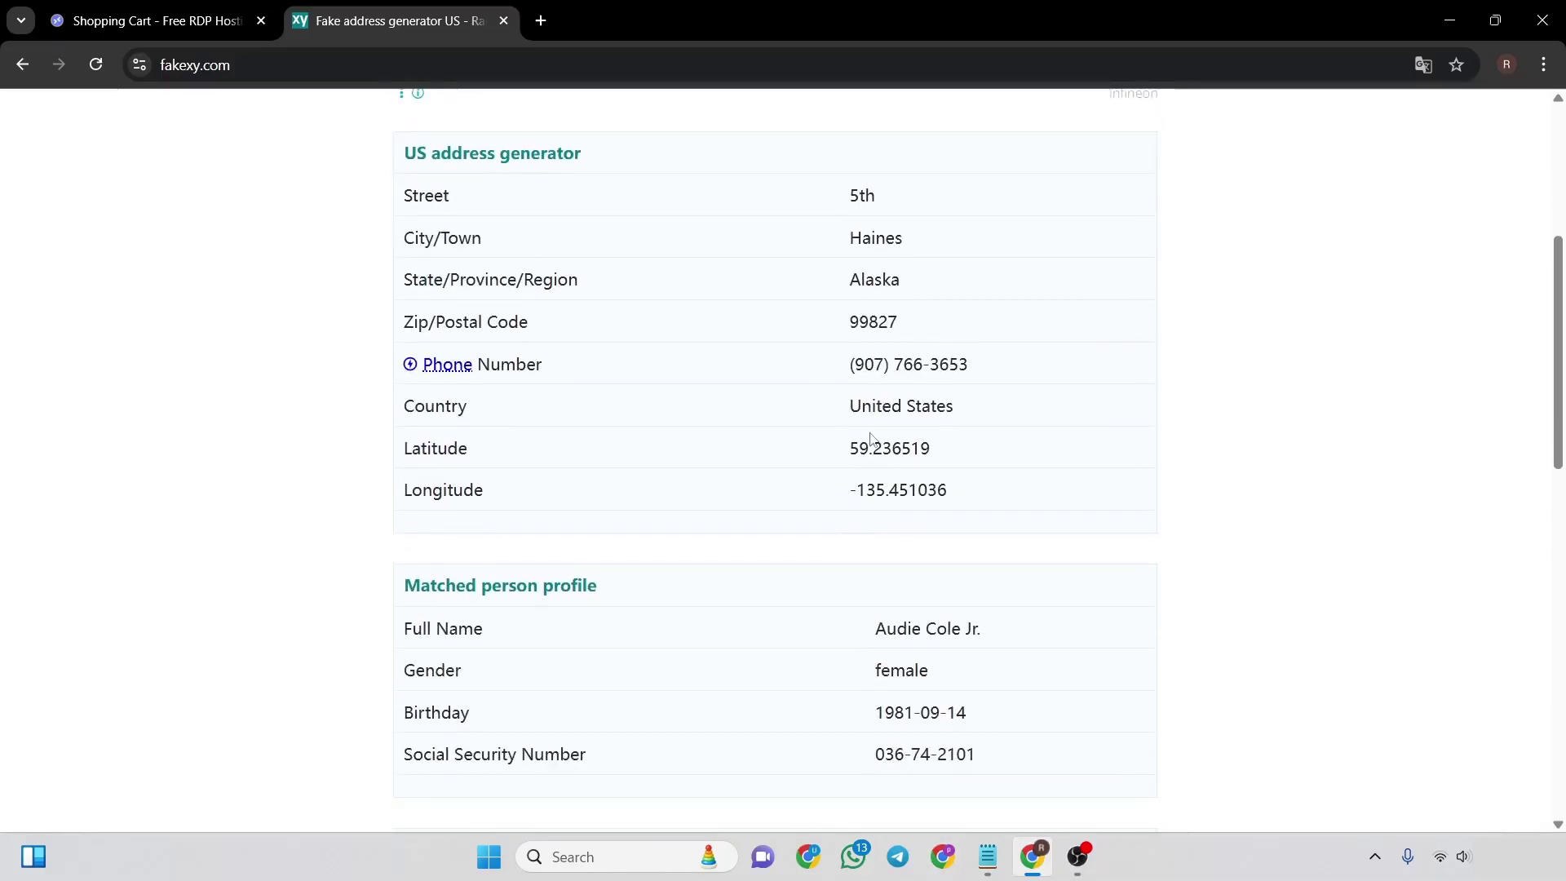
{"action": "scroll", "coordinate": [820, 199], "scroll_direction": "up", "scroll_amount": 1}
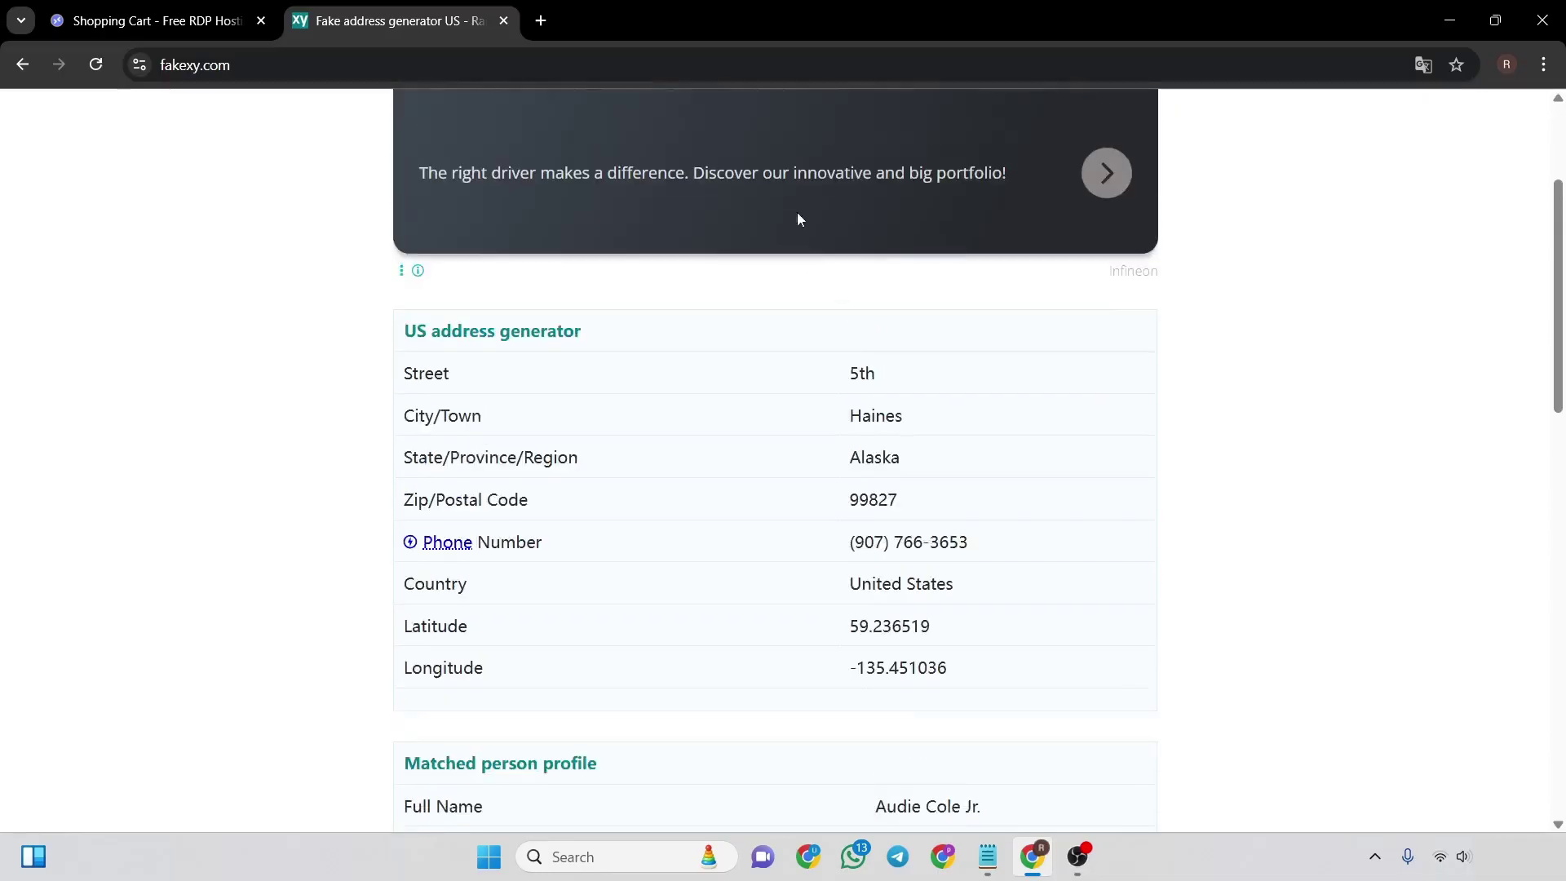
Switch back to the Shopping Cart tab holding the blank checkout form
{"action": "left_click", "coordinate": [157, 20]}
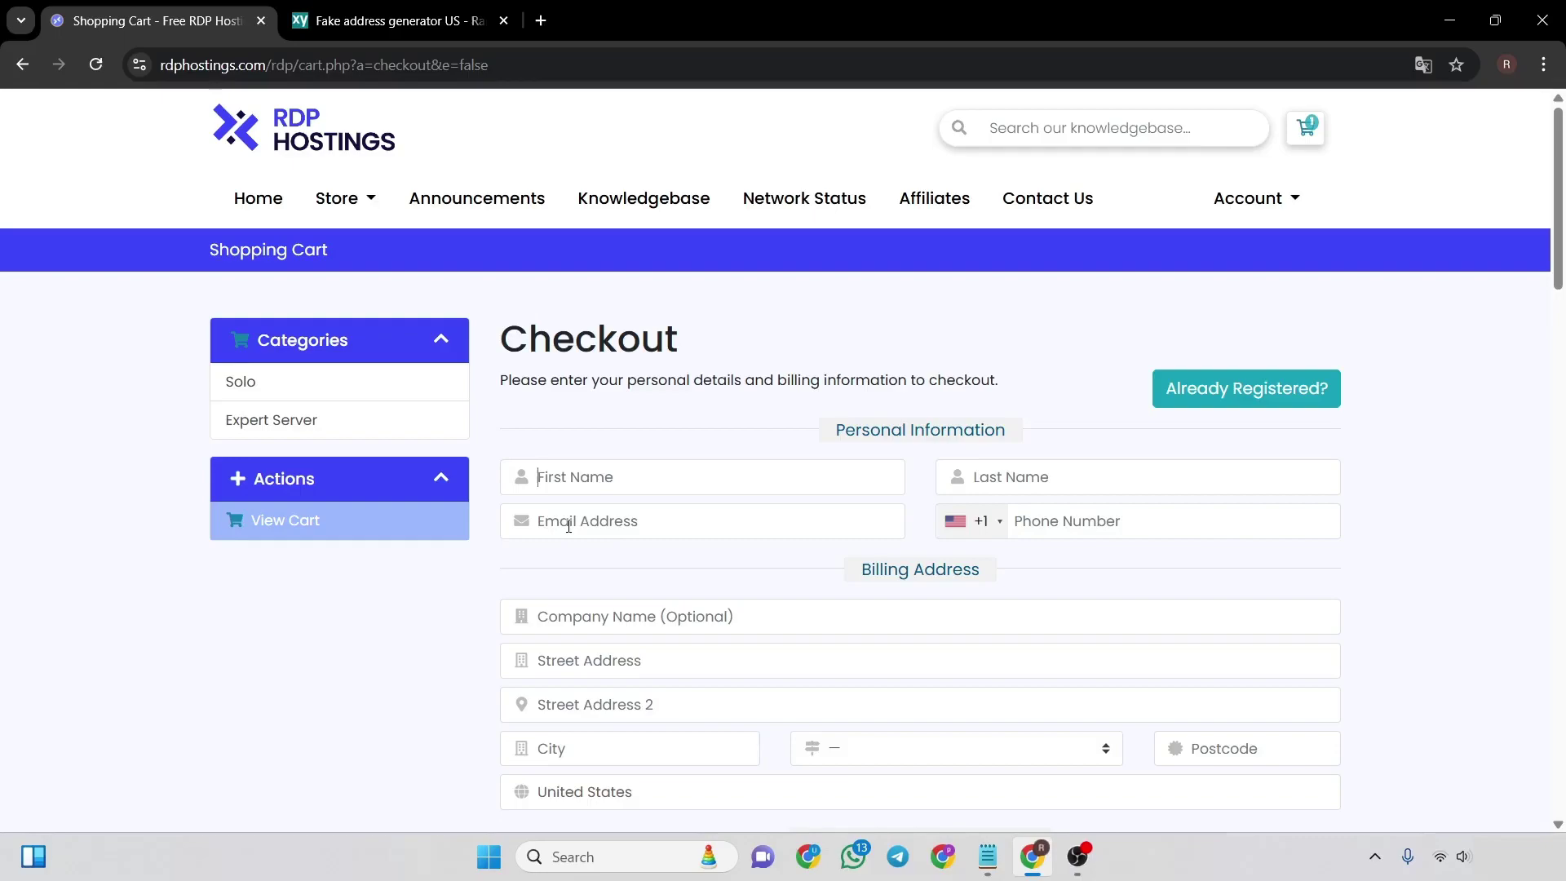
{"action": "scroll", "coordinate": [612, 612], "scroll_direction": "down", "scroll_amount": 3}
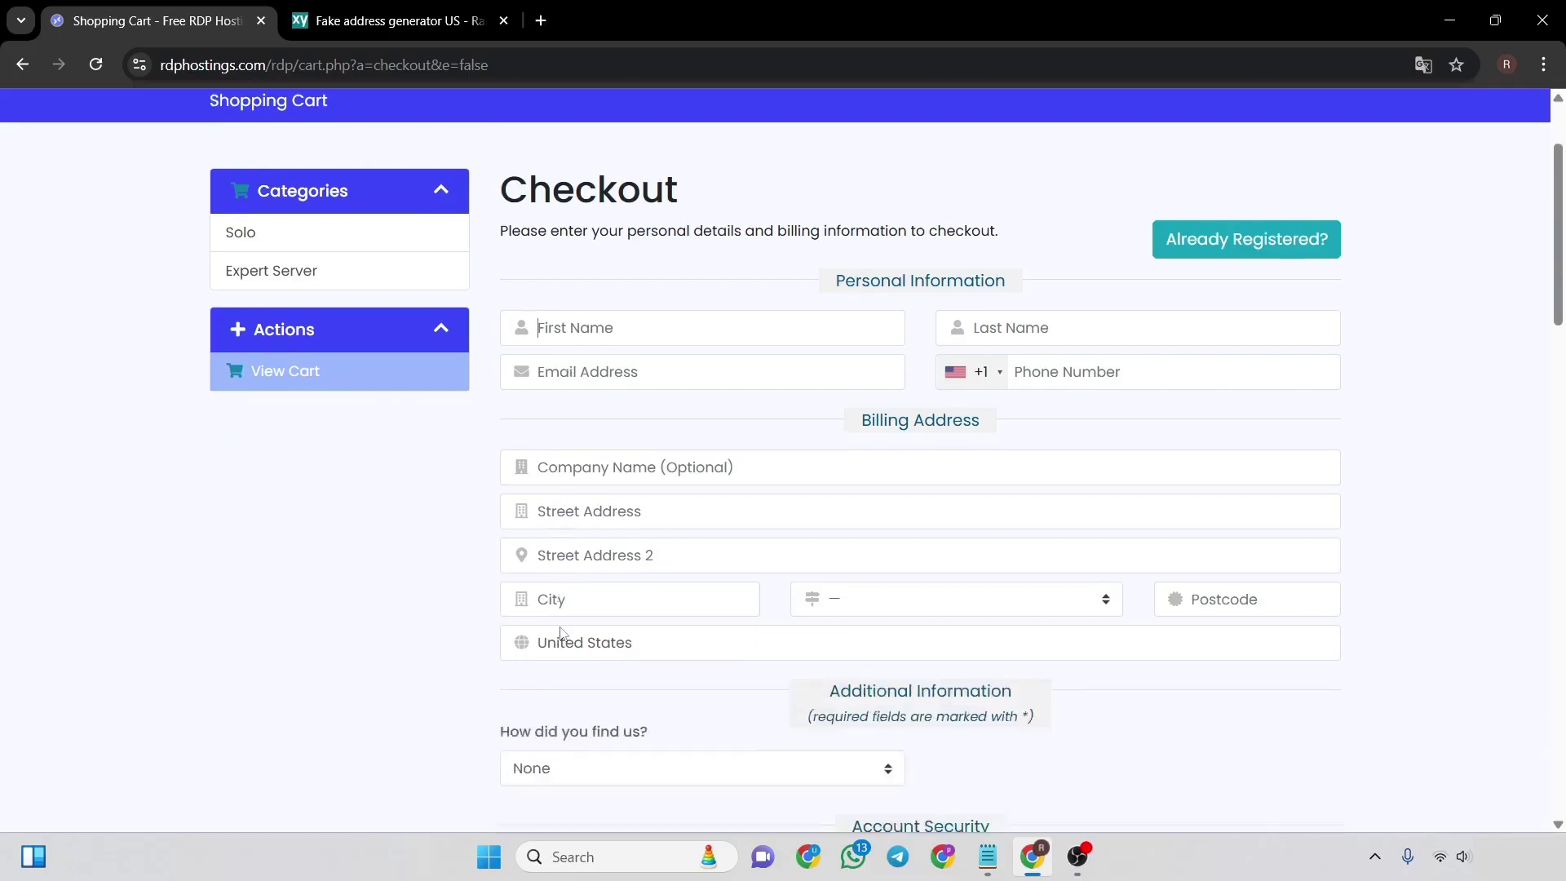
{"action": "scroll", "coordinate": [612, 611], "scroll_direction": "down", "scroll_amount": 3}
{"action": "scroll", "coordinate": [722, 685], "scroll_direction": "down", "scroll_amount": 3}
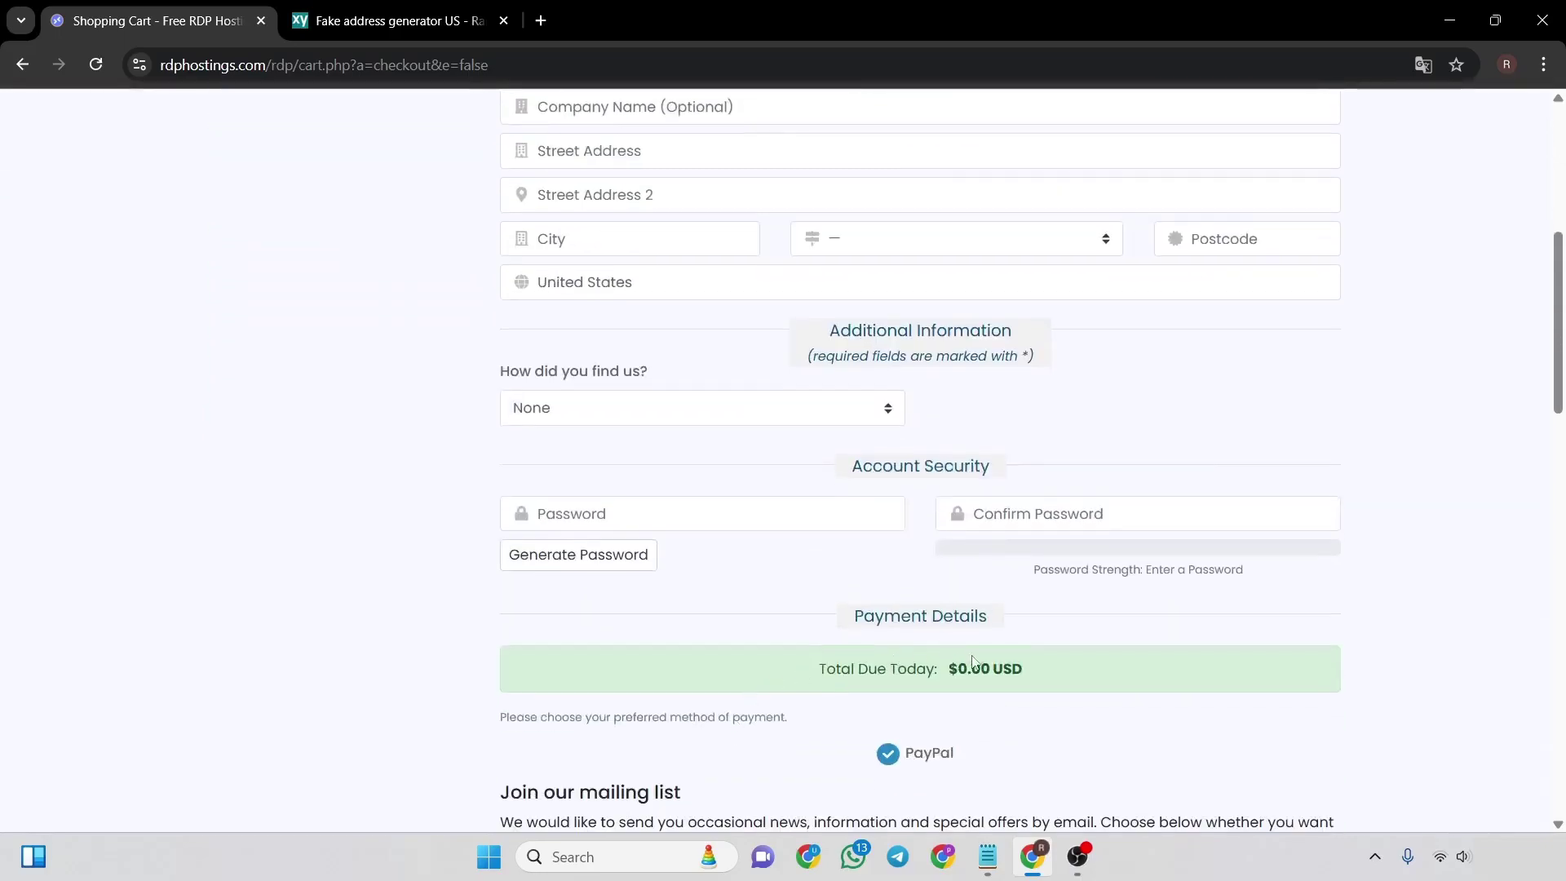
{"action": "scroll", "coordinate": [1101, 563], "scroll_direction": "up", "scroll_amount": 3}
{"action": "scroll", "coordinate": [1346, 514], "scroll_direction": "up", "scroll_amount": 3}
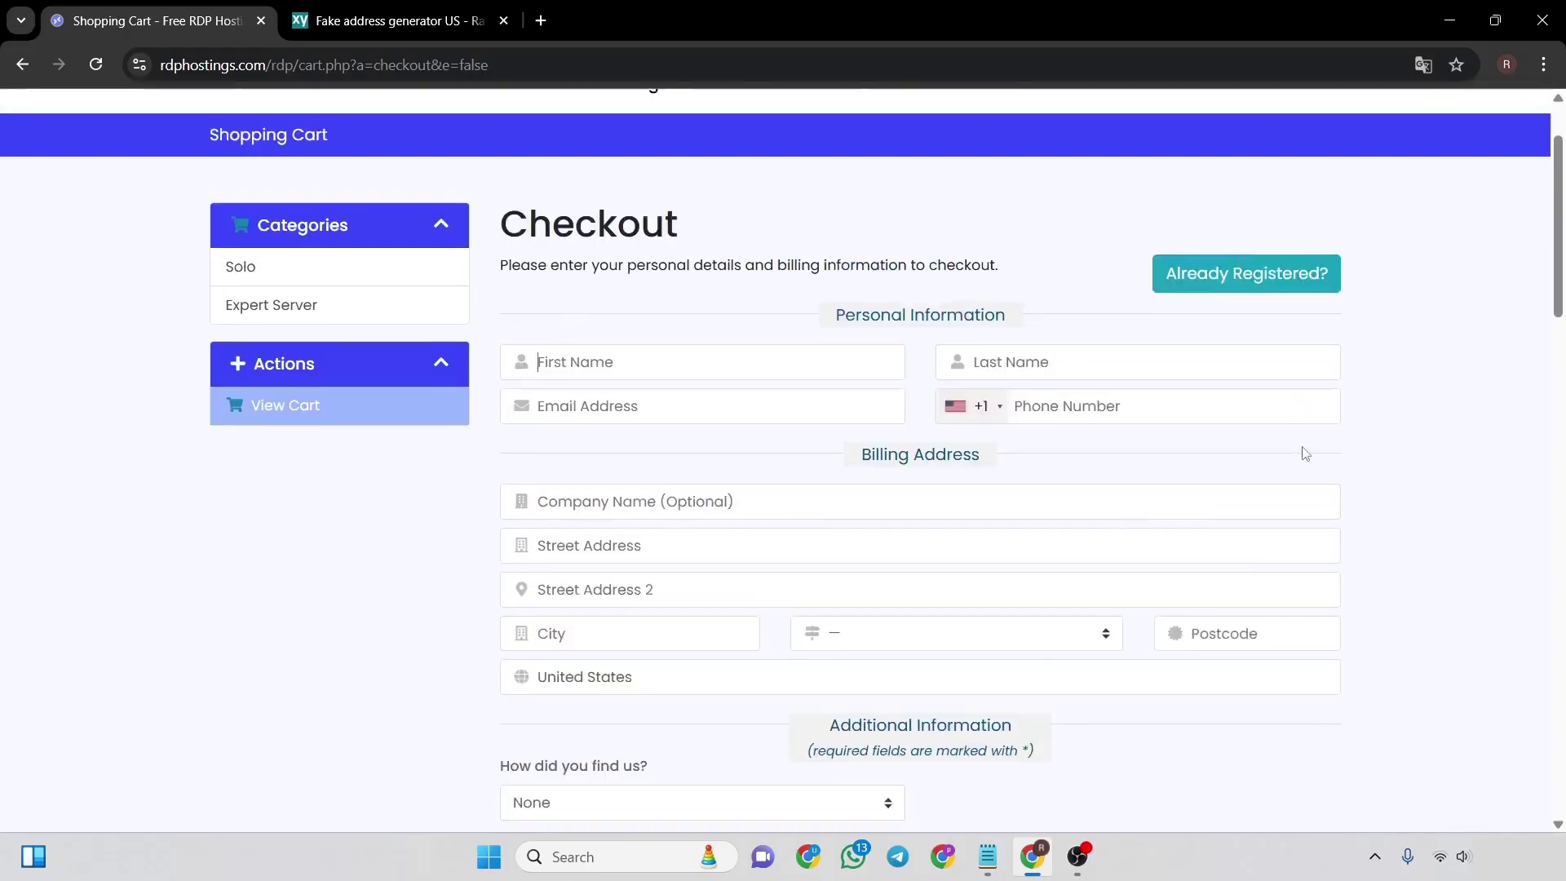
{"action": "scroll", "coordinate": [1284, 441], "scroll_direction": "up", "scroll_amount": 3}
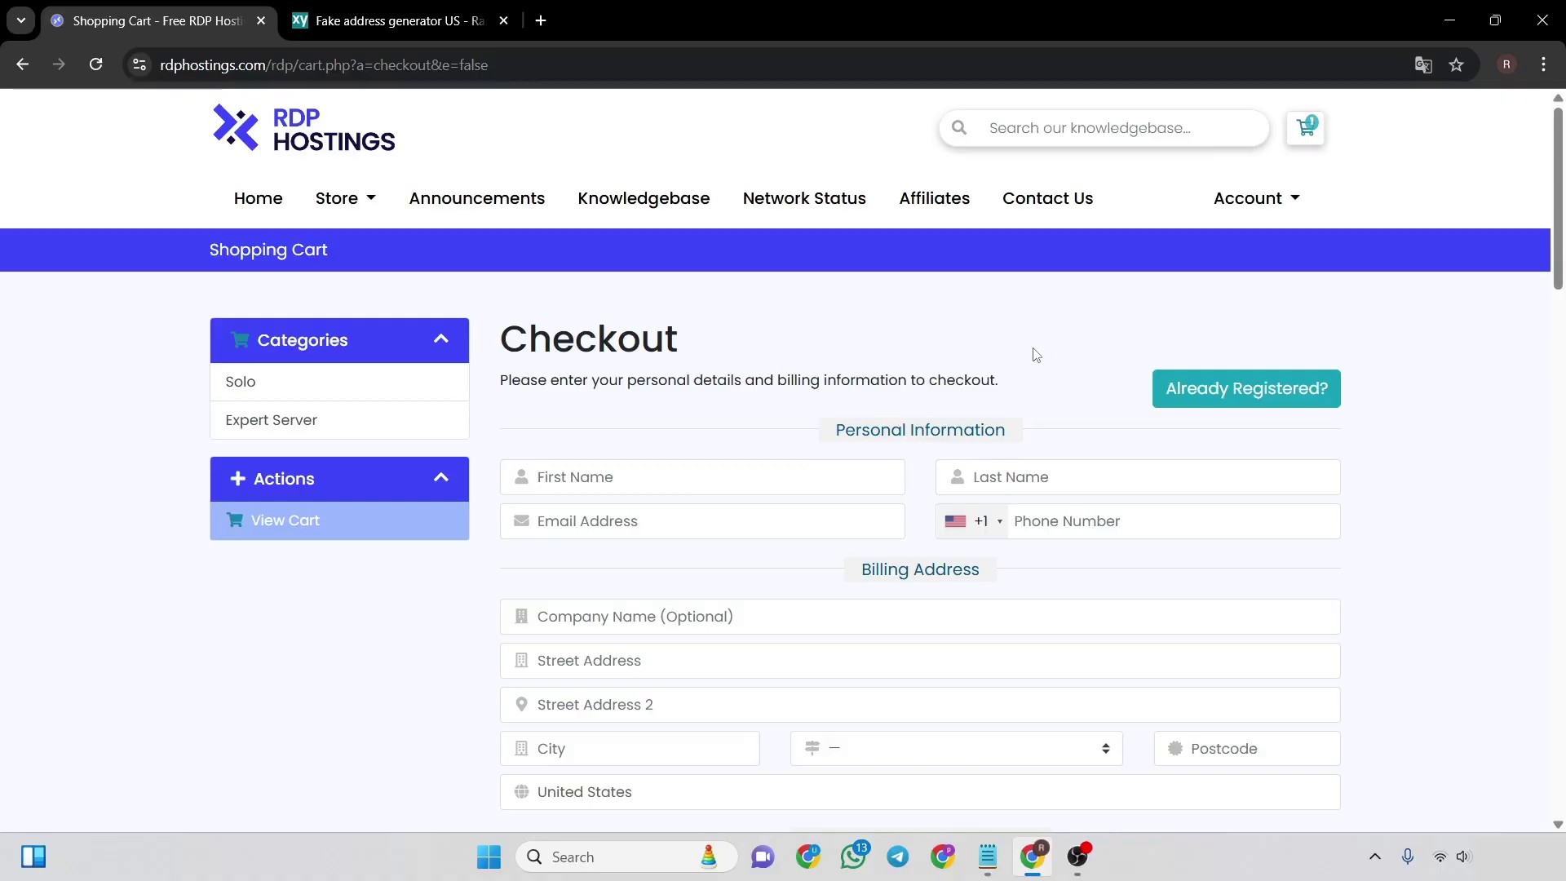
{"action": "scroll", "coordinate": [857, 429], "scroll_direction": "down", "scroll_amount": 1}
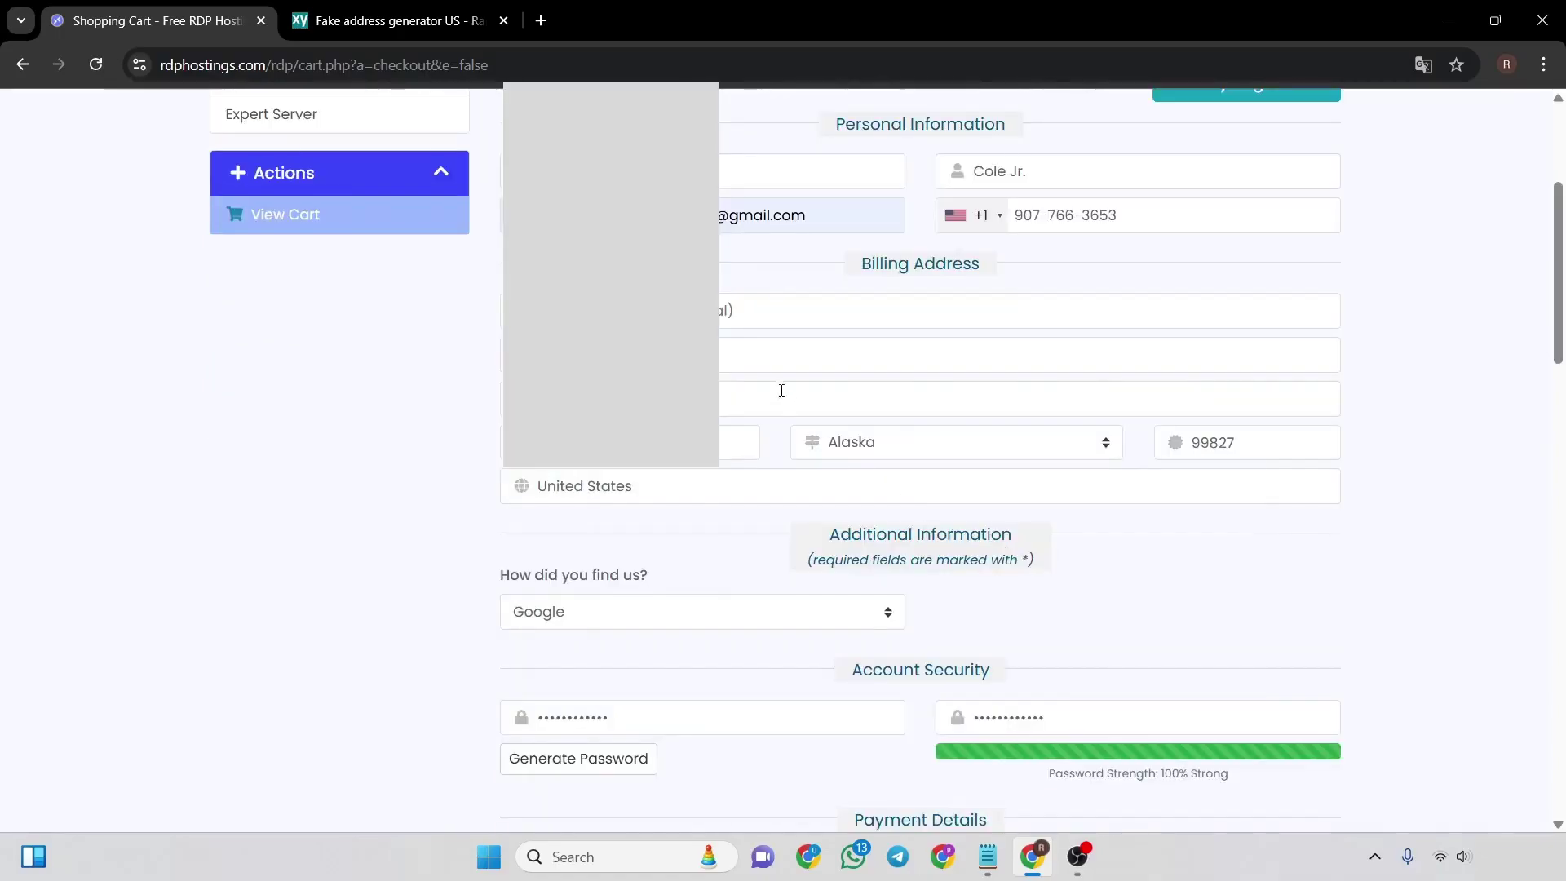
{"action": "scroll", "coordinate": [789, 399], "scroll_direction": "down", "scroll_amount": 1}
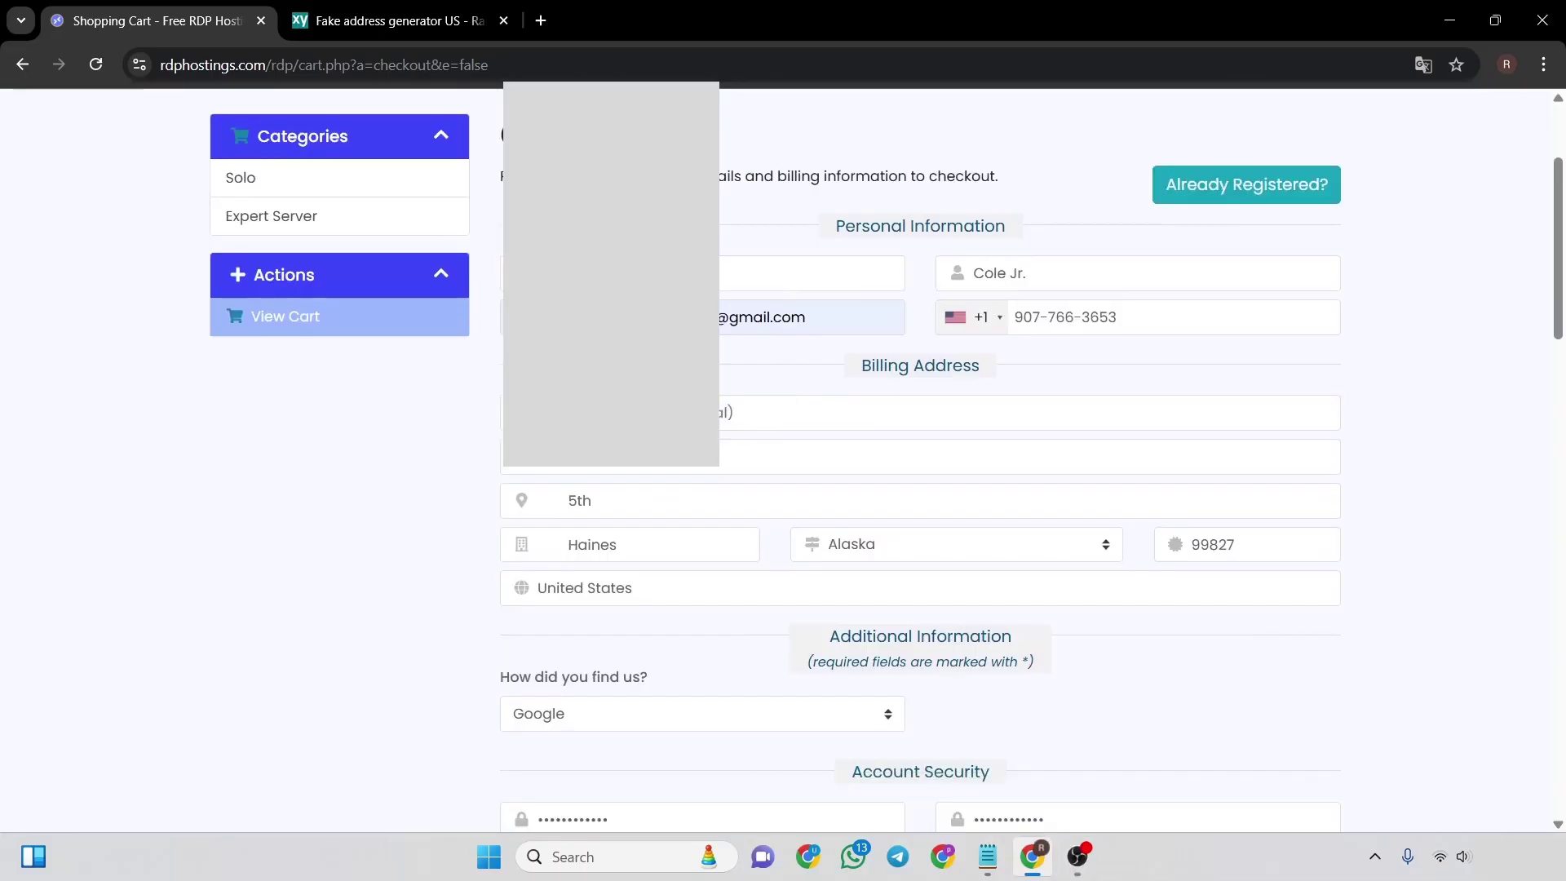
{"action": "scroll", "coordinate": [658, 512], "scroll_direction": "down", "scroll_amount": 1}
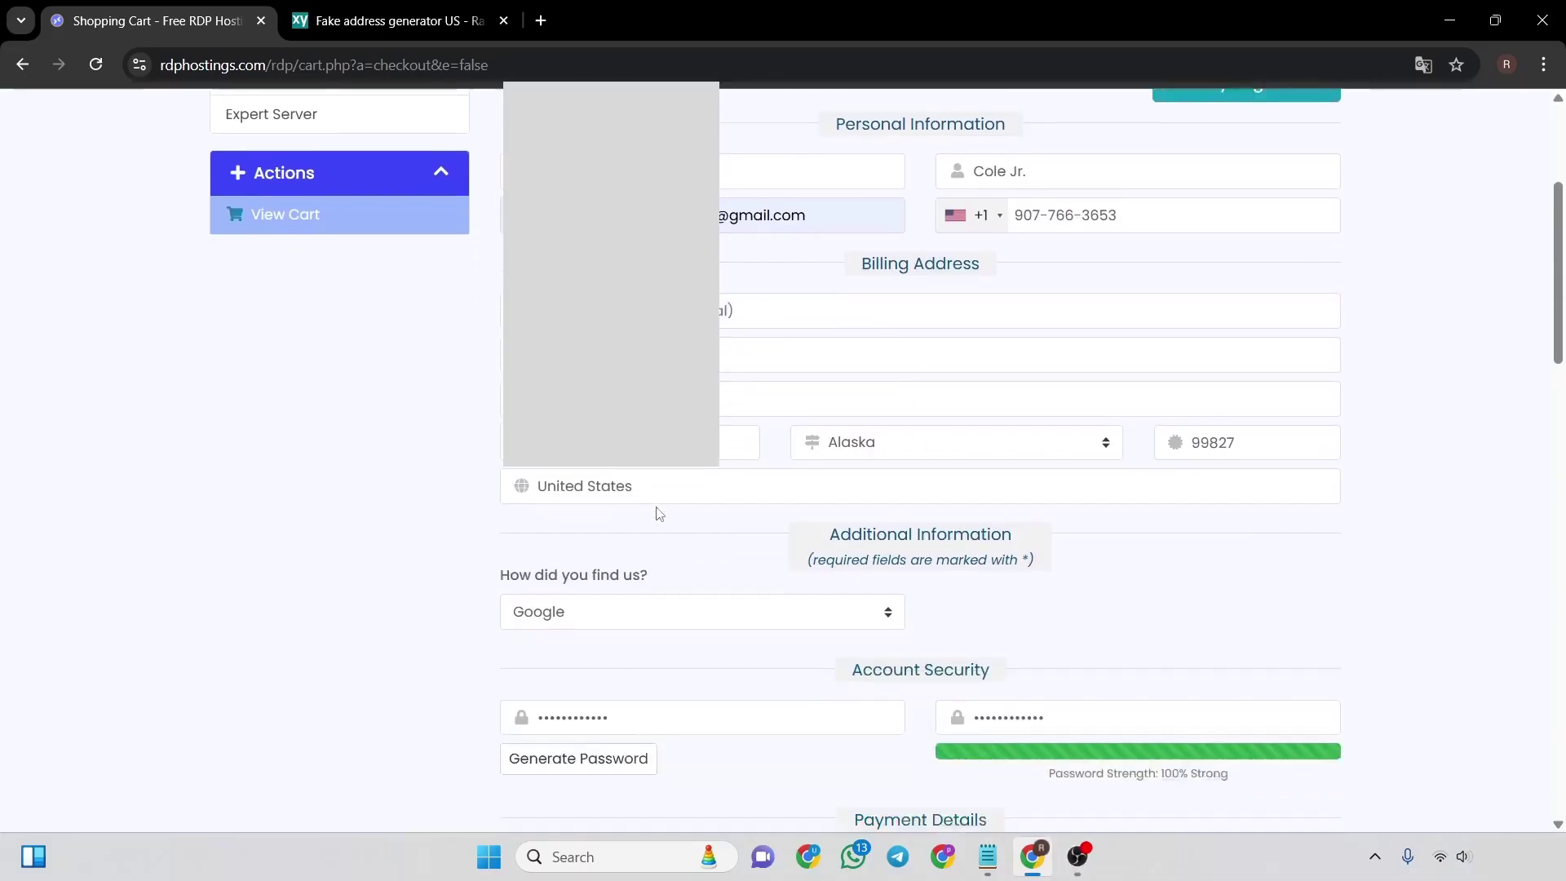
{"action": "scroll", "coordinate": [656, 512], "scroll_direction": "down", "scroll_amount": 2}
Choose Google as the referral source and generate a strong random password
{"action": "left_click", "coordinate": [606, 412]}
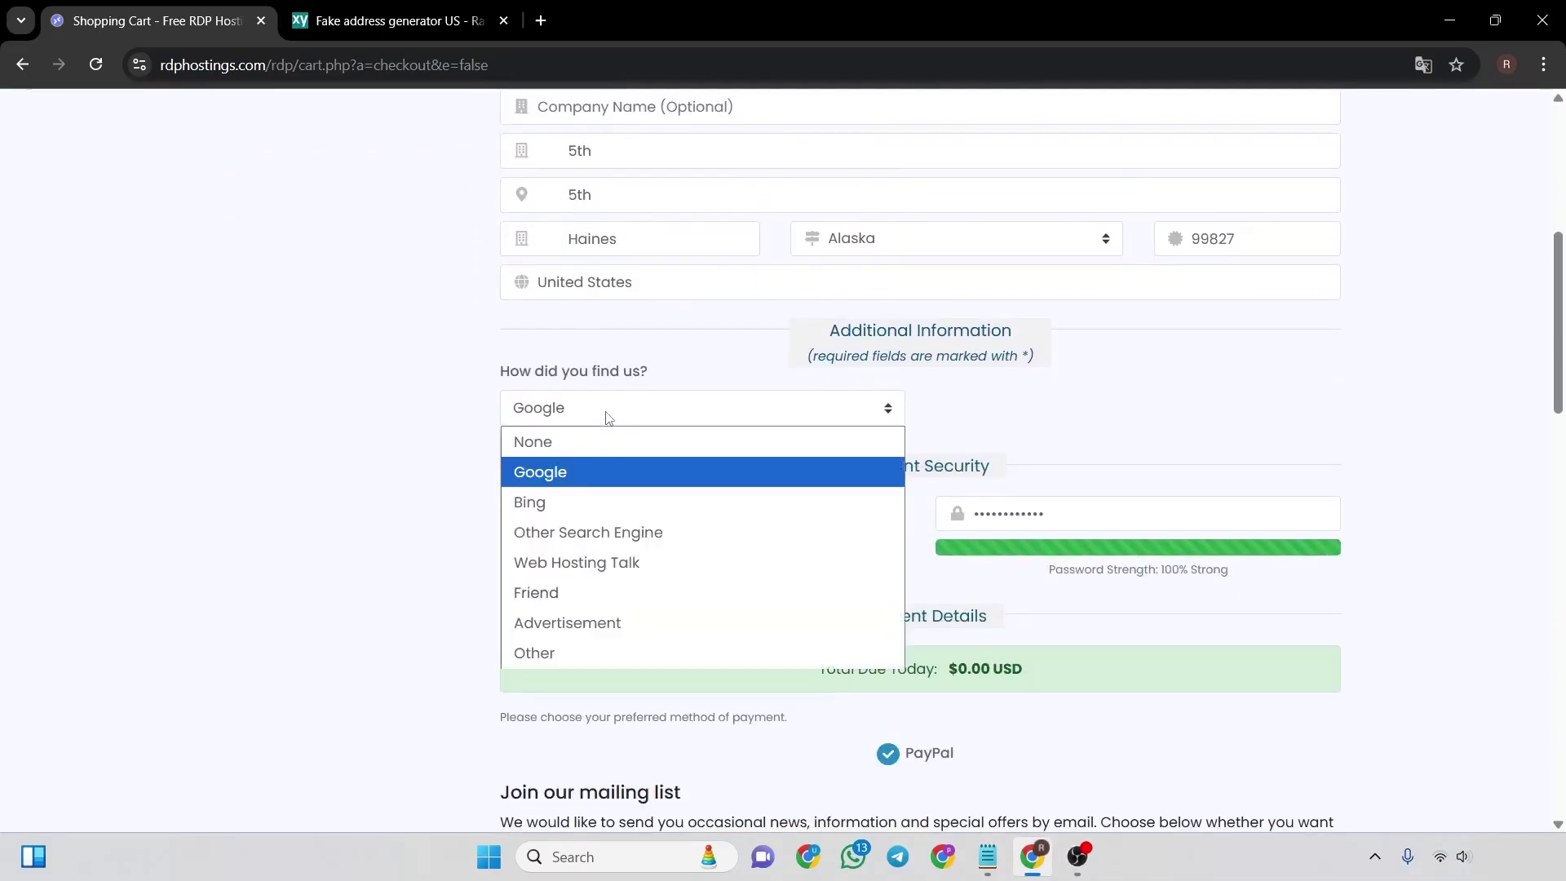
{"action": "left_click", "coordinate": [575, 471]}
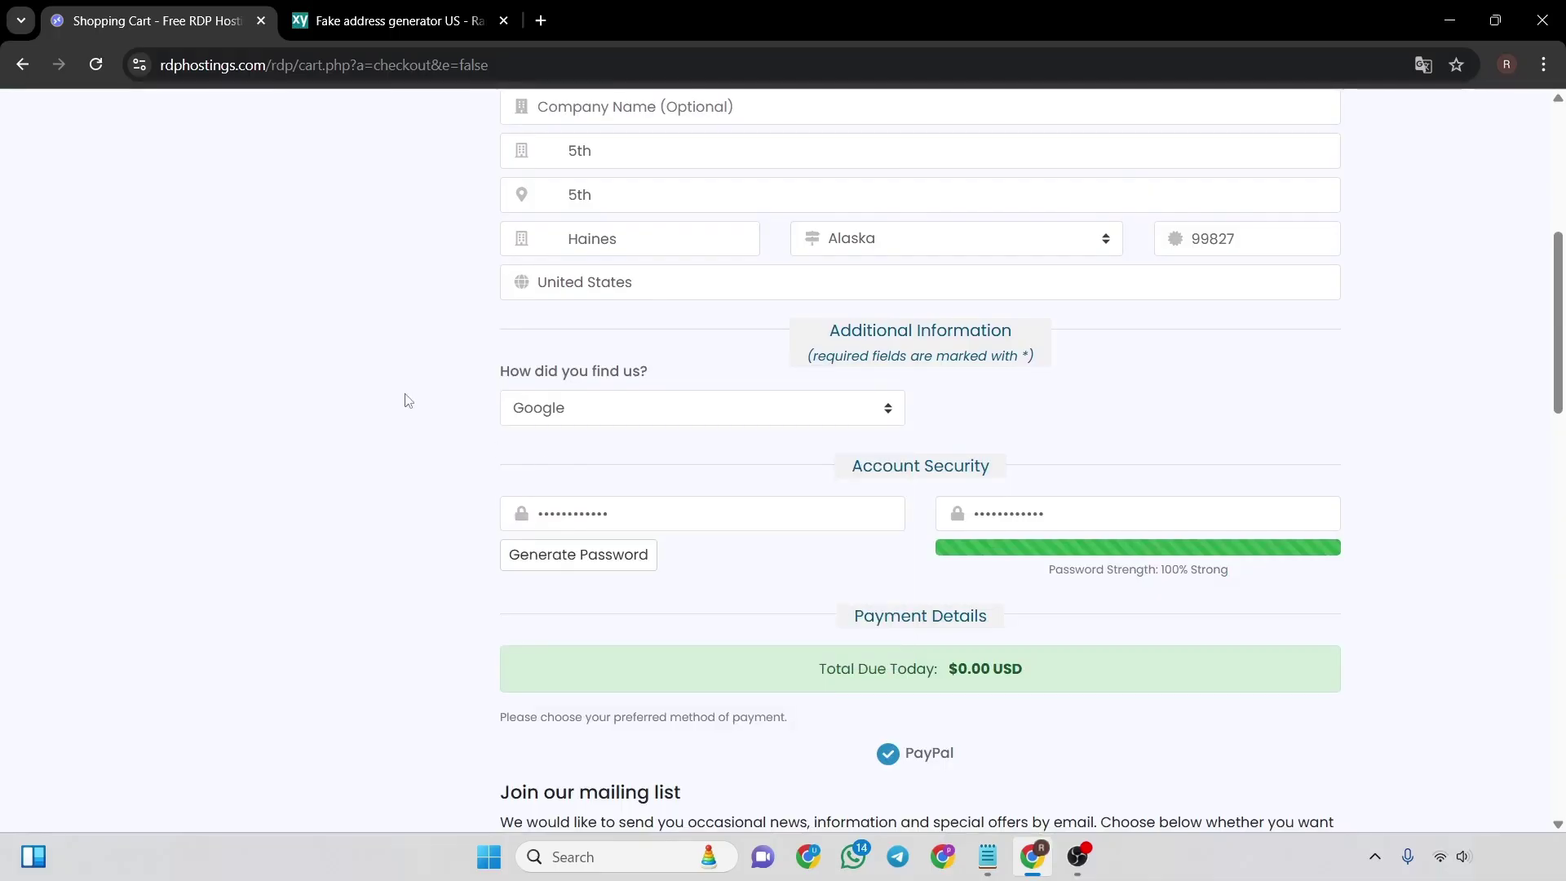
{"action": "scroll", "coordinate": [771, 639], "scroll_direction": "down", "scroll_amount": 2}
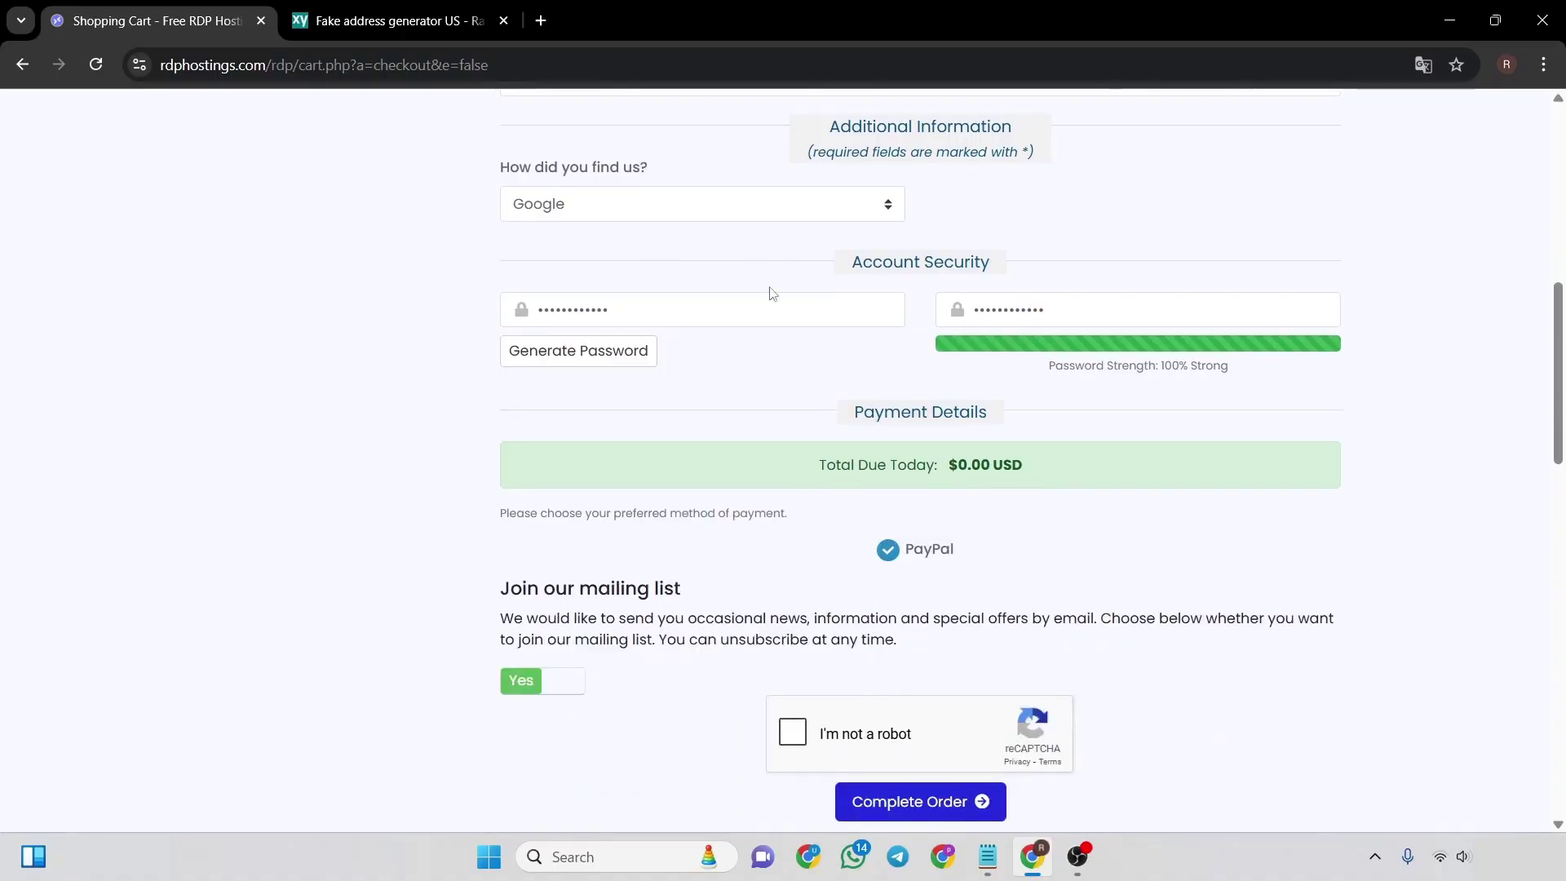
{"action": "left_click", "coordinate": [784, 304]}
{"action": "left_click", "coordinate": [588, 353]}
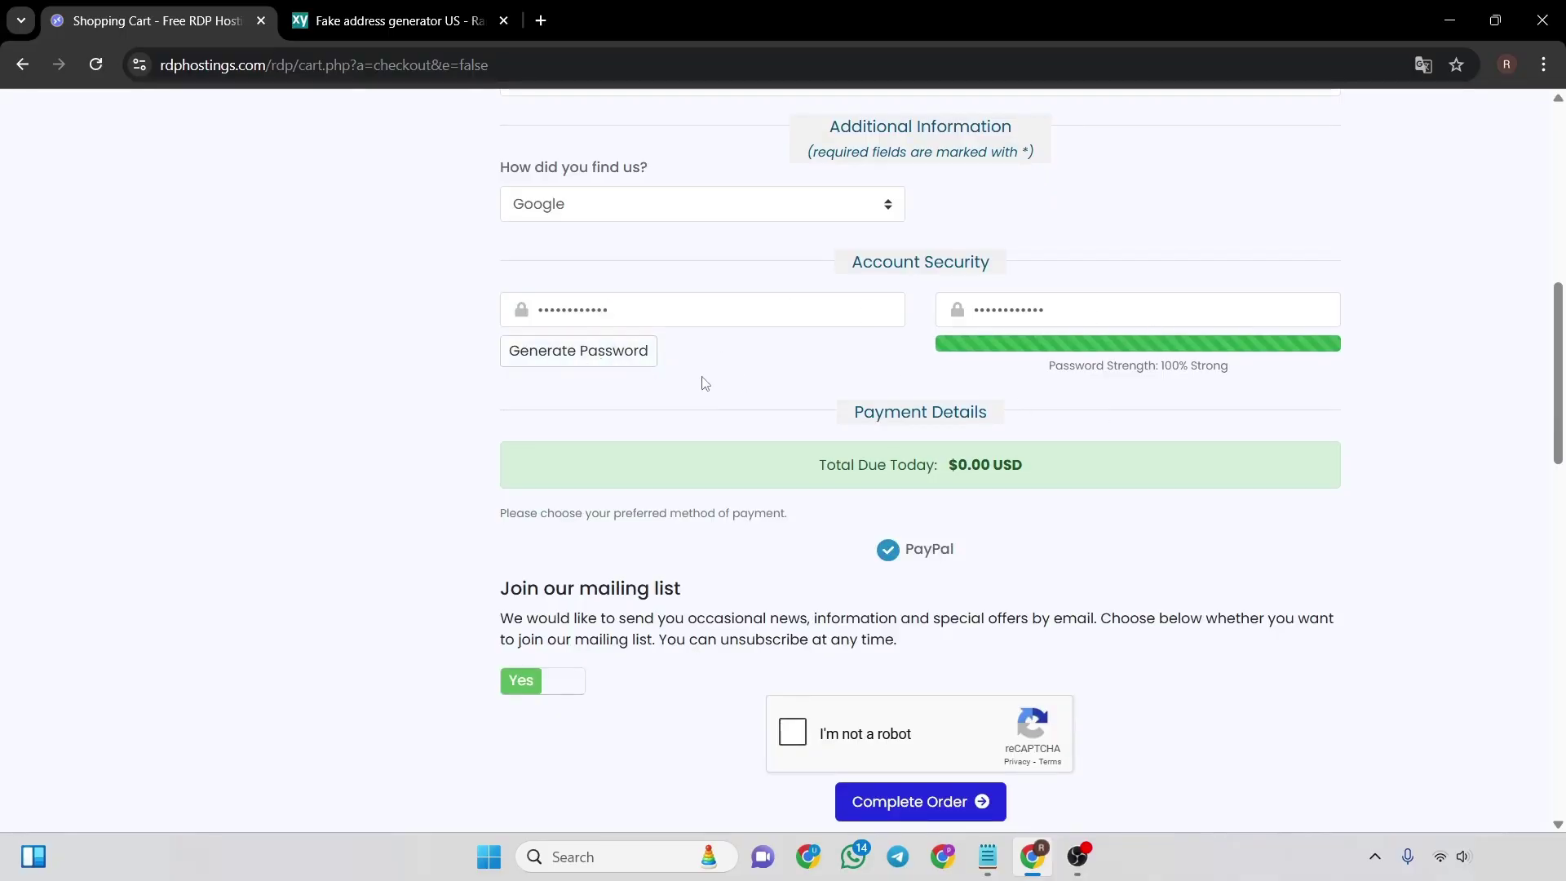
Tick 'I'm not a robot', submit the free order, and decline Chrome's save-address offer
{"action": "left_click", "coordinate": [793, 736]}
{"action": "left_click", "coordinate": [921, 801]}
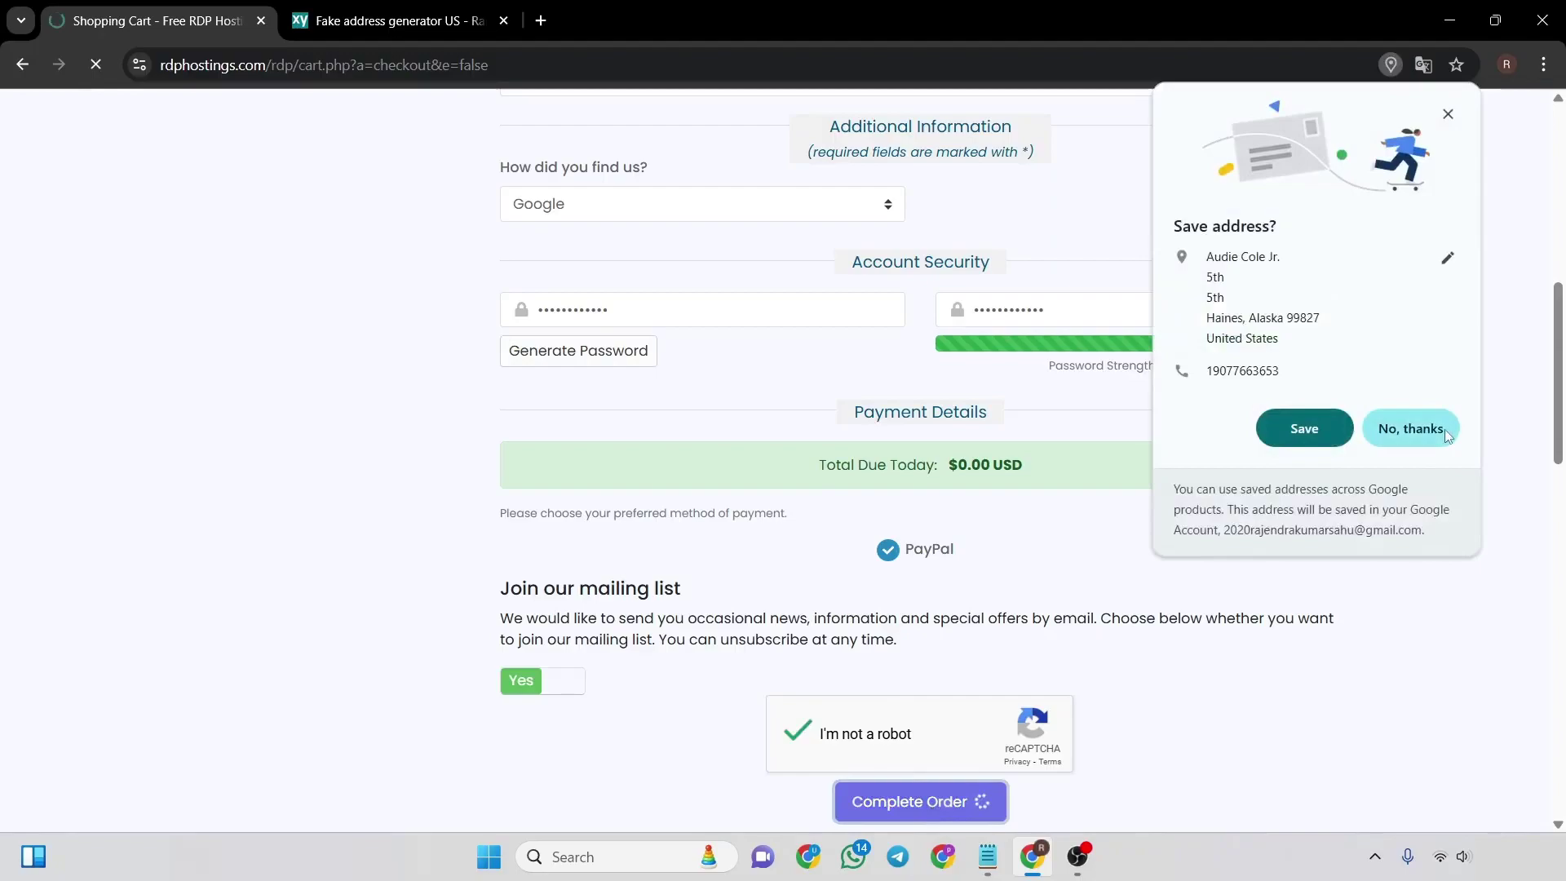
{"action": "left_click", "coordinate": [1413, 429]}
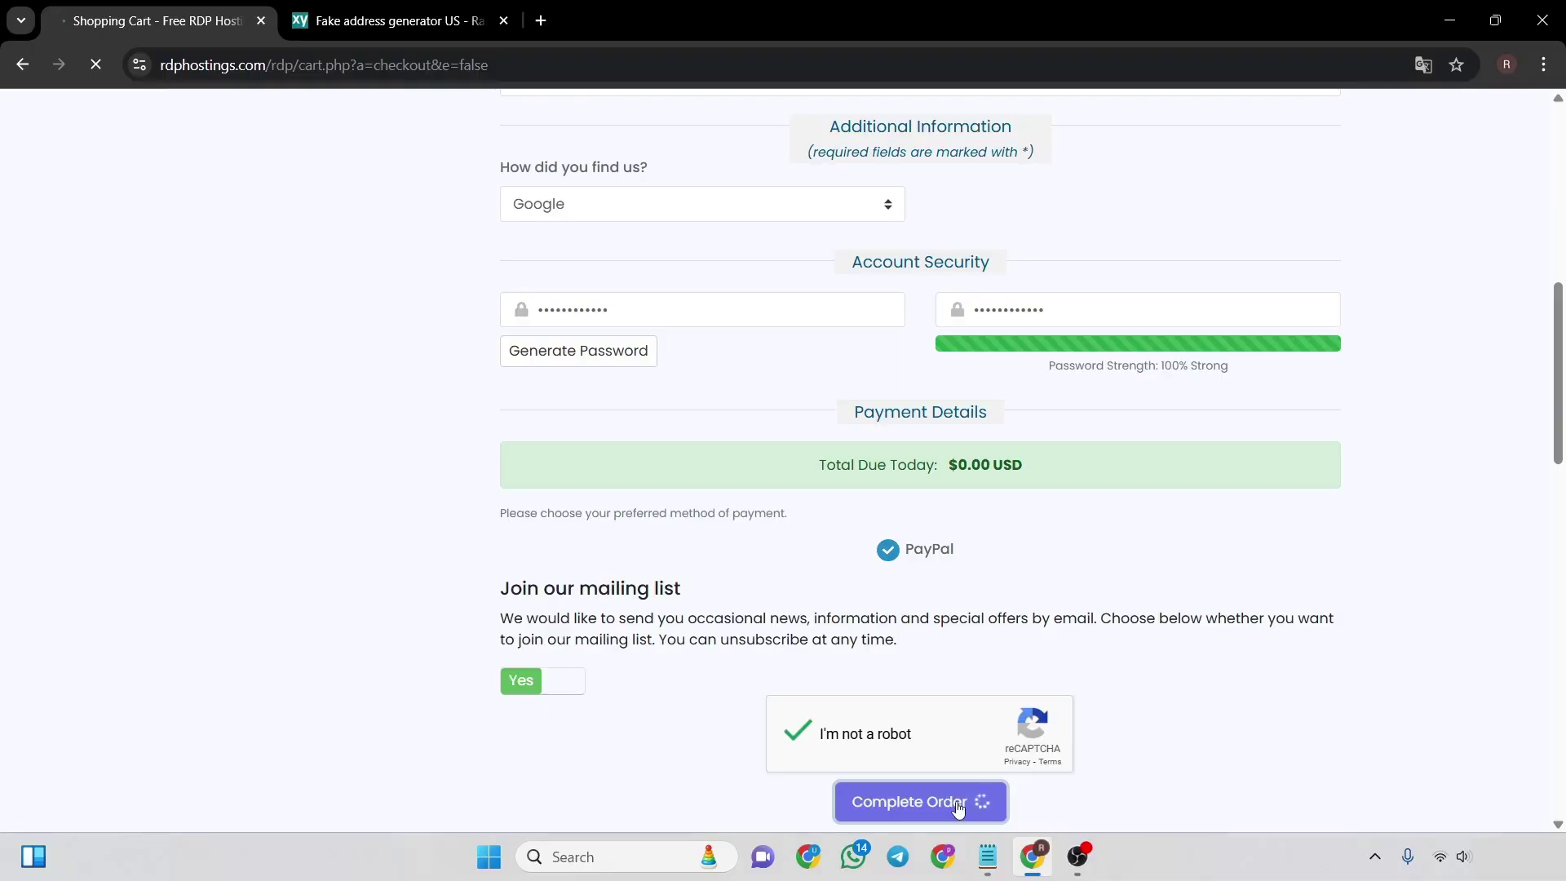
{"action": "scroll", "coordinate": [957, 735], "scroll_direction": "down", "scroll_amount": 1}
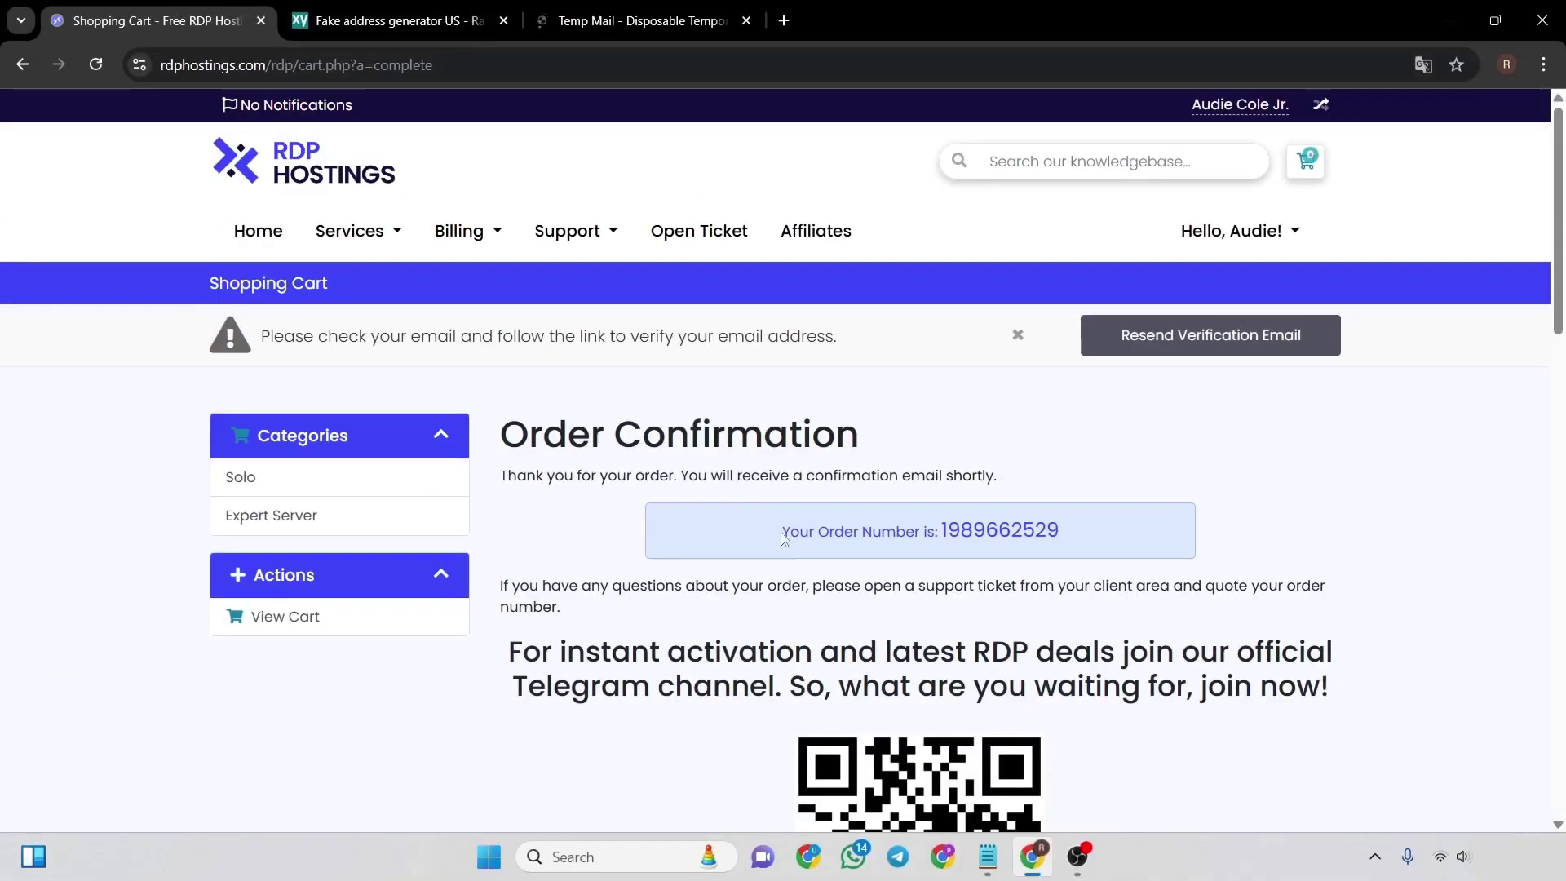
{"action": "left_click_drag", "start_coordinate": [781, 531], "coordinate": [1069, 540]}
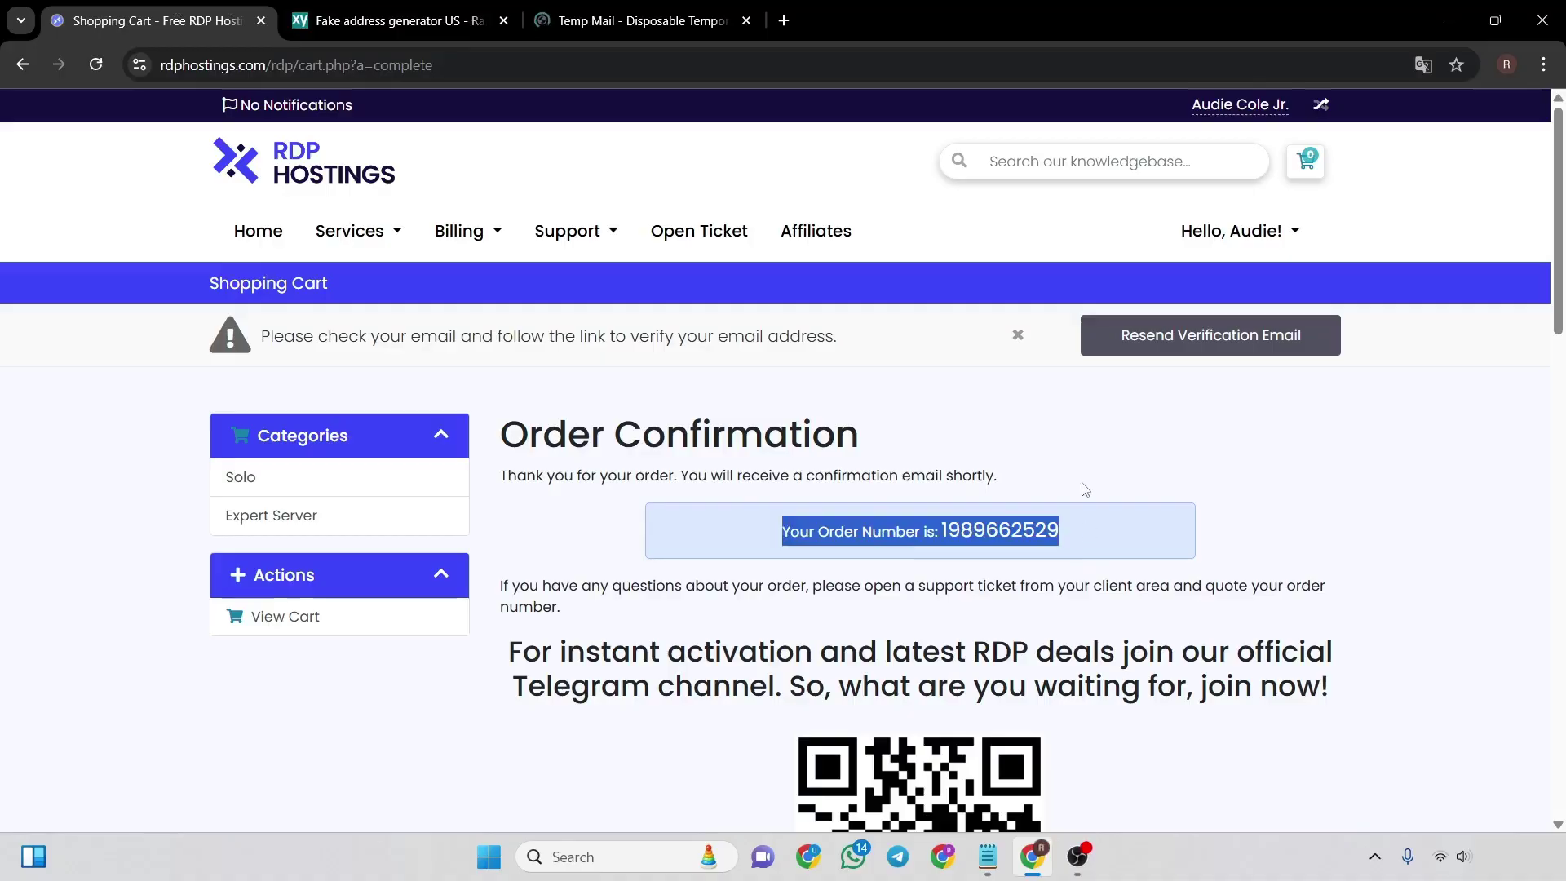
{"action": "left_click", "coordinate": [1078, 540]}
{"action": "scroll", "coordinate": [1078, 539], "scroll_direction": "down", "scroll_amount": 3}
{"action": "scroll", "coordinate": [1062, 507], "scroll_direction": "down", "scroll_amount": 2}
{"action": "scroll", "coordinate": [1062, 507], "scroll_direction": "up", "scroll_amount": 6}
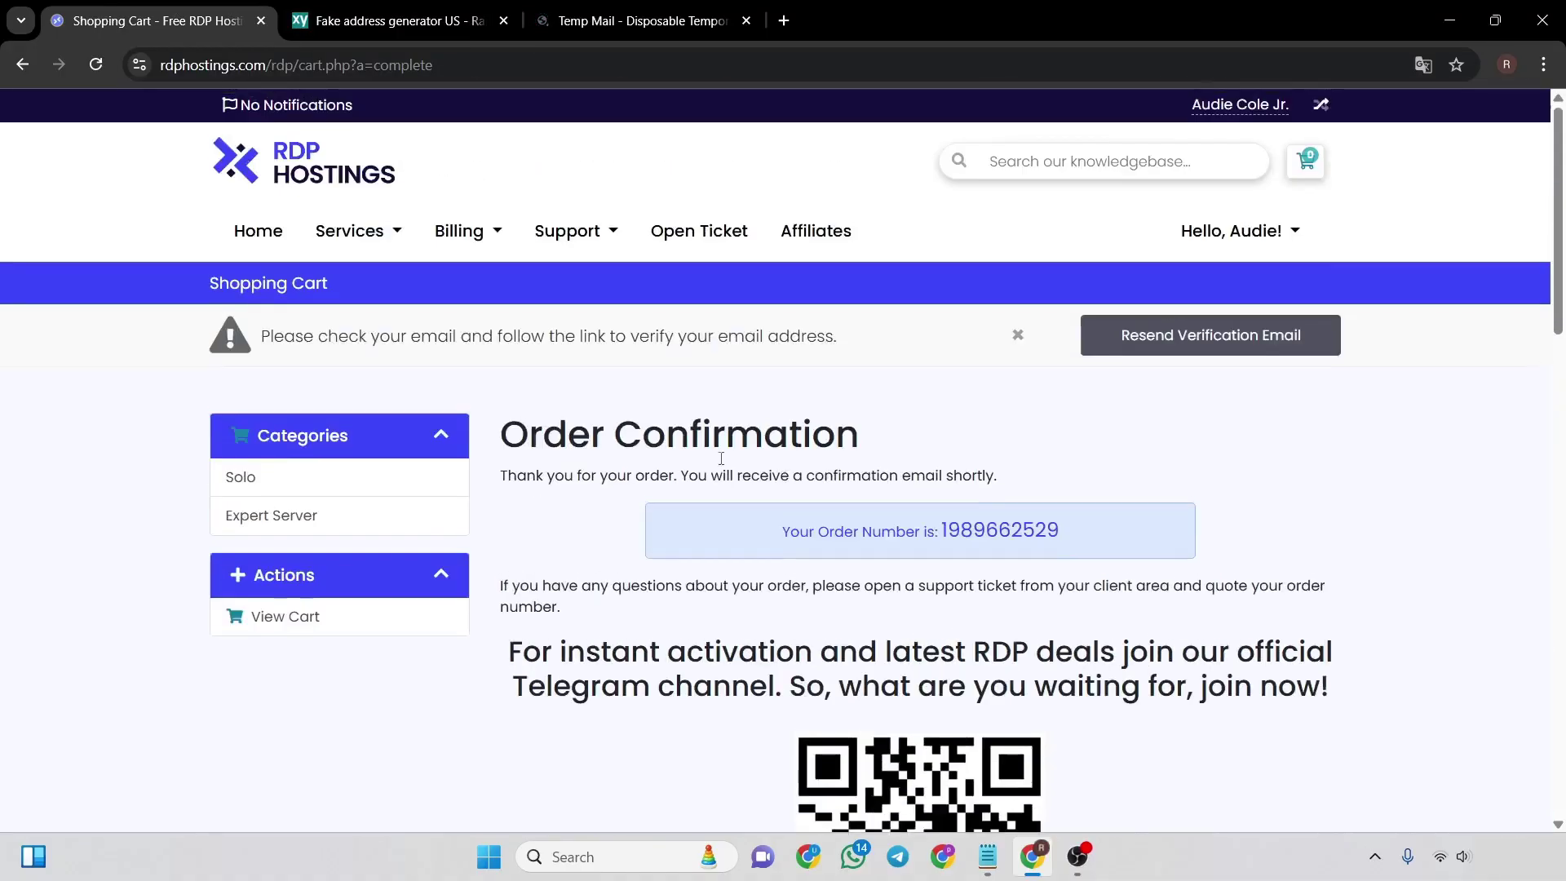
{"action": "left_click", "coordinate": [371, 244]}
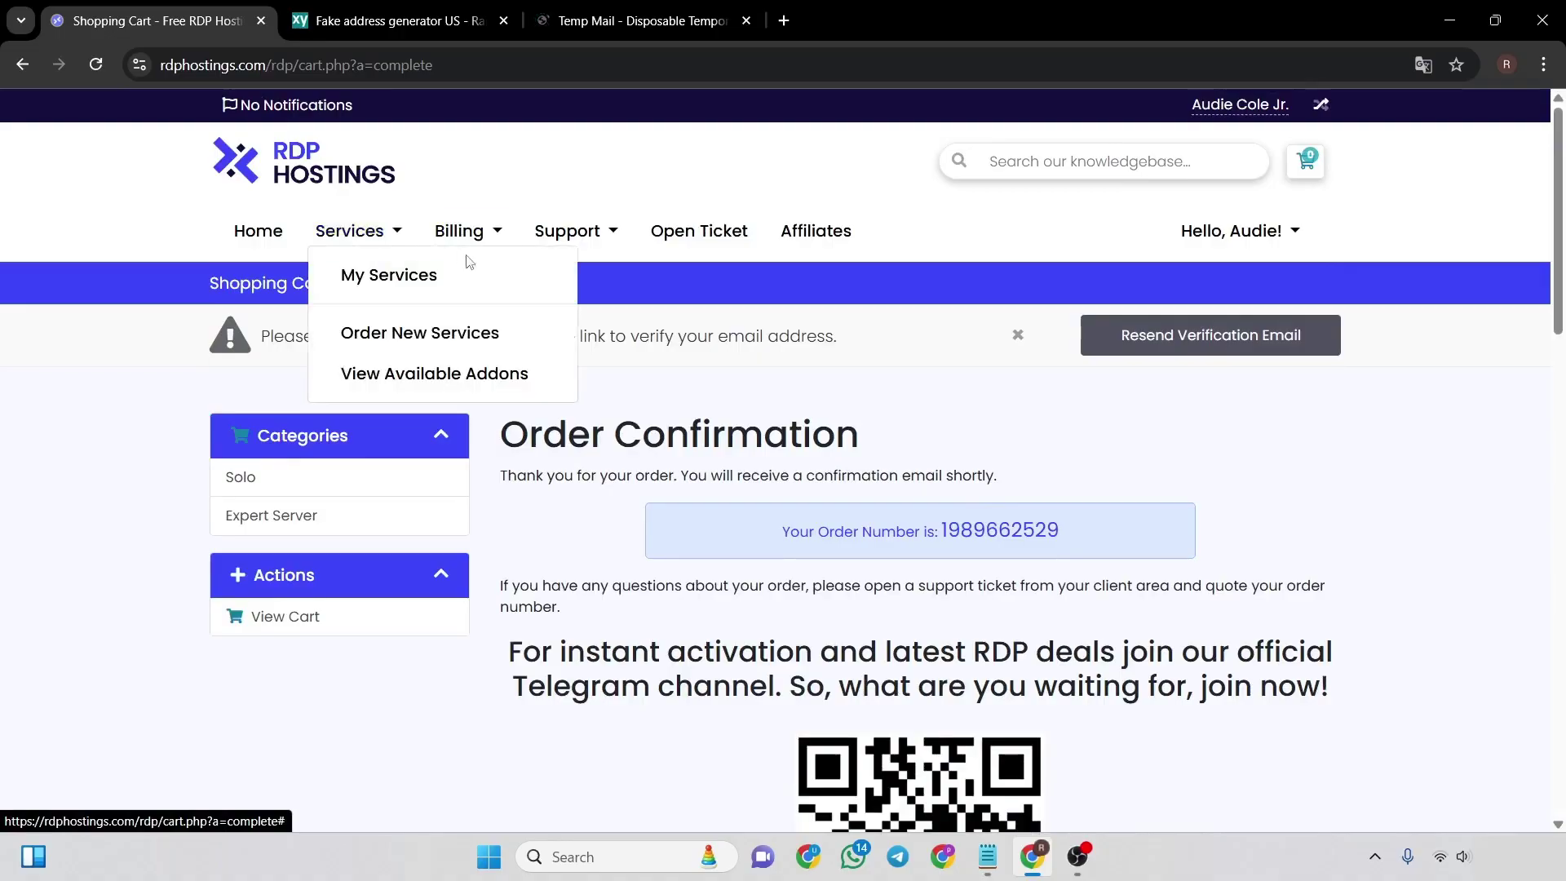
{"action": "left_click", "coordinate": [439, 276]}
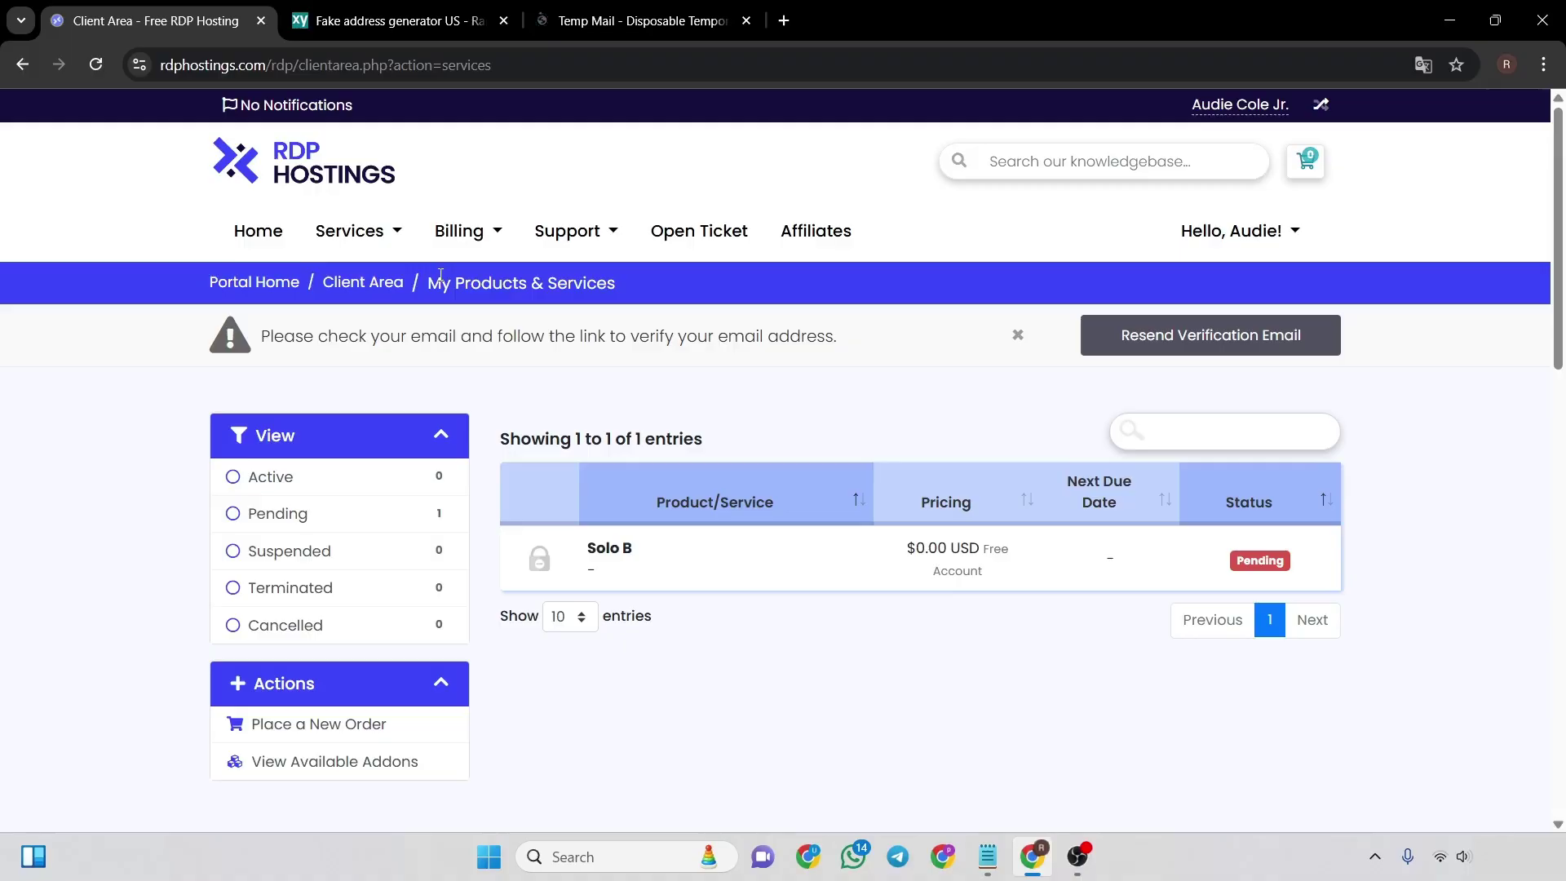
Open the Solo B service details and highlight its hostname, Amit
{"action": "left_click", "coordinate": [610, 556]}
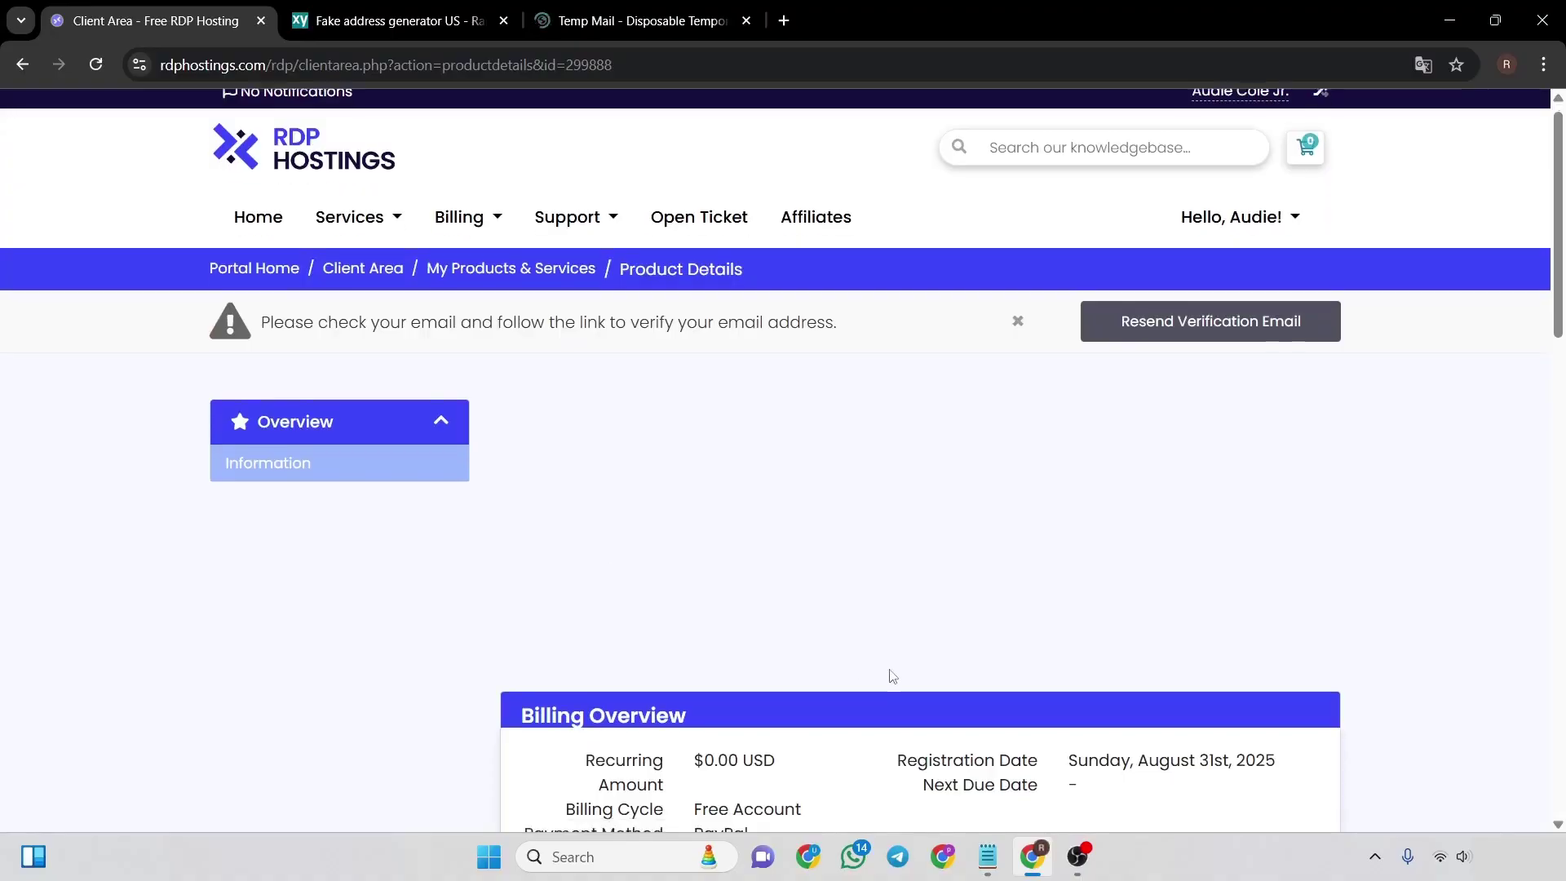
{"action": "scroll", "coordinate": [611, 559], "scroll_direction": "down", "scroll_amount": 4}
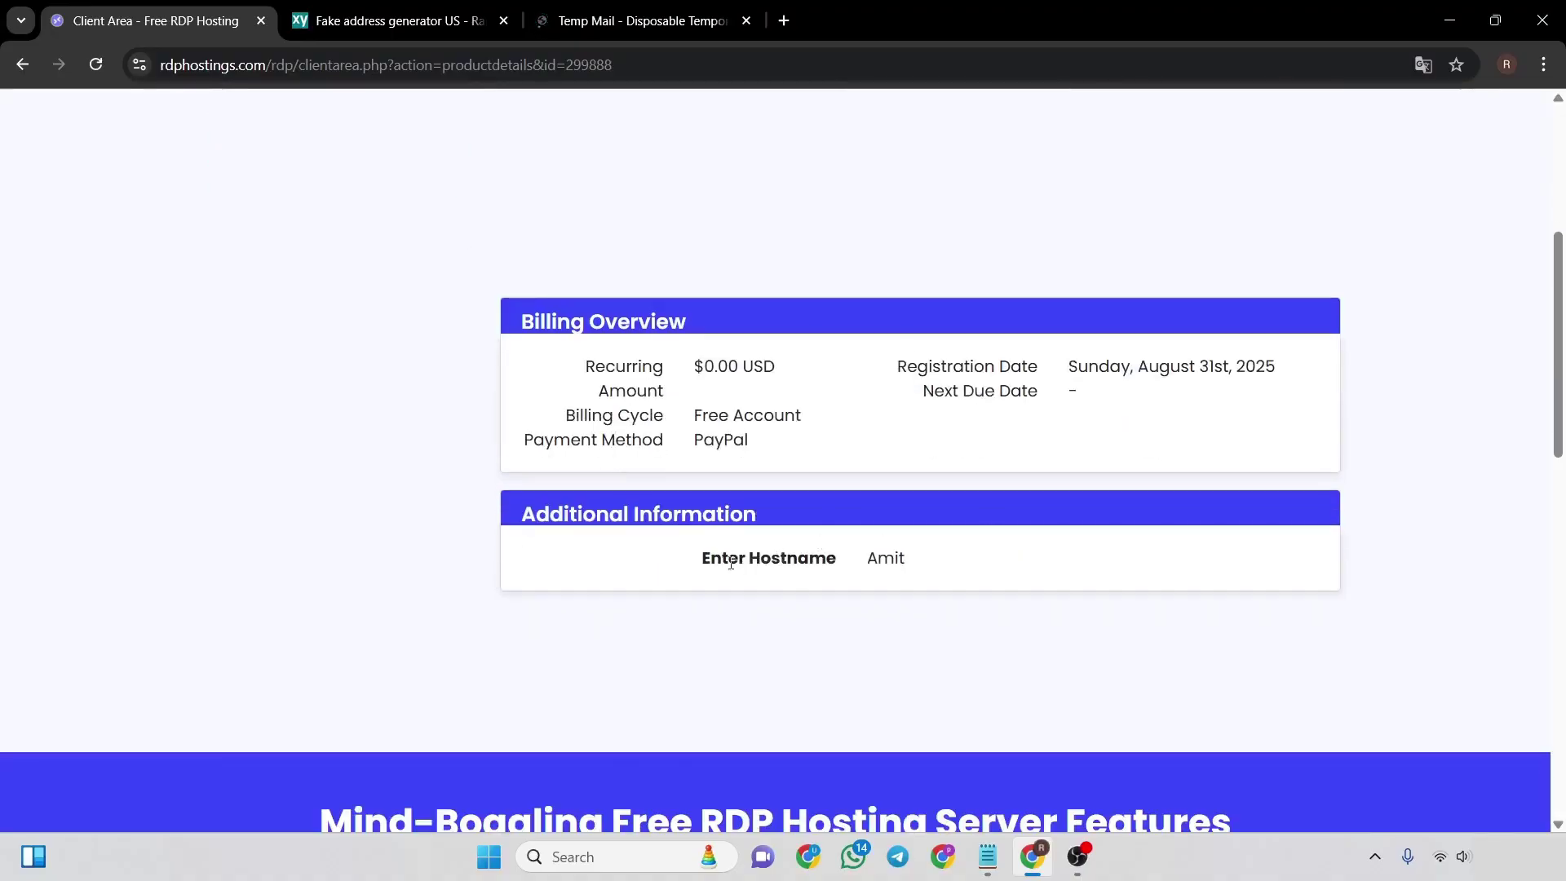
{"action": "left_click_drag", "start_coordinate": [864, 565], "coordinate": [922, 565]}
{"action": "left_click", "coordinate": [905, 435]}
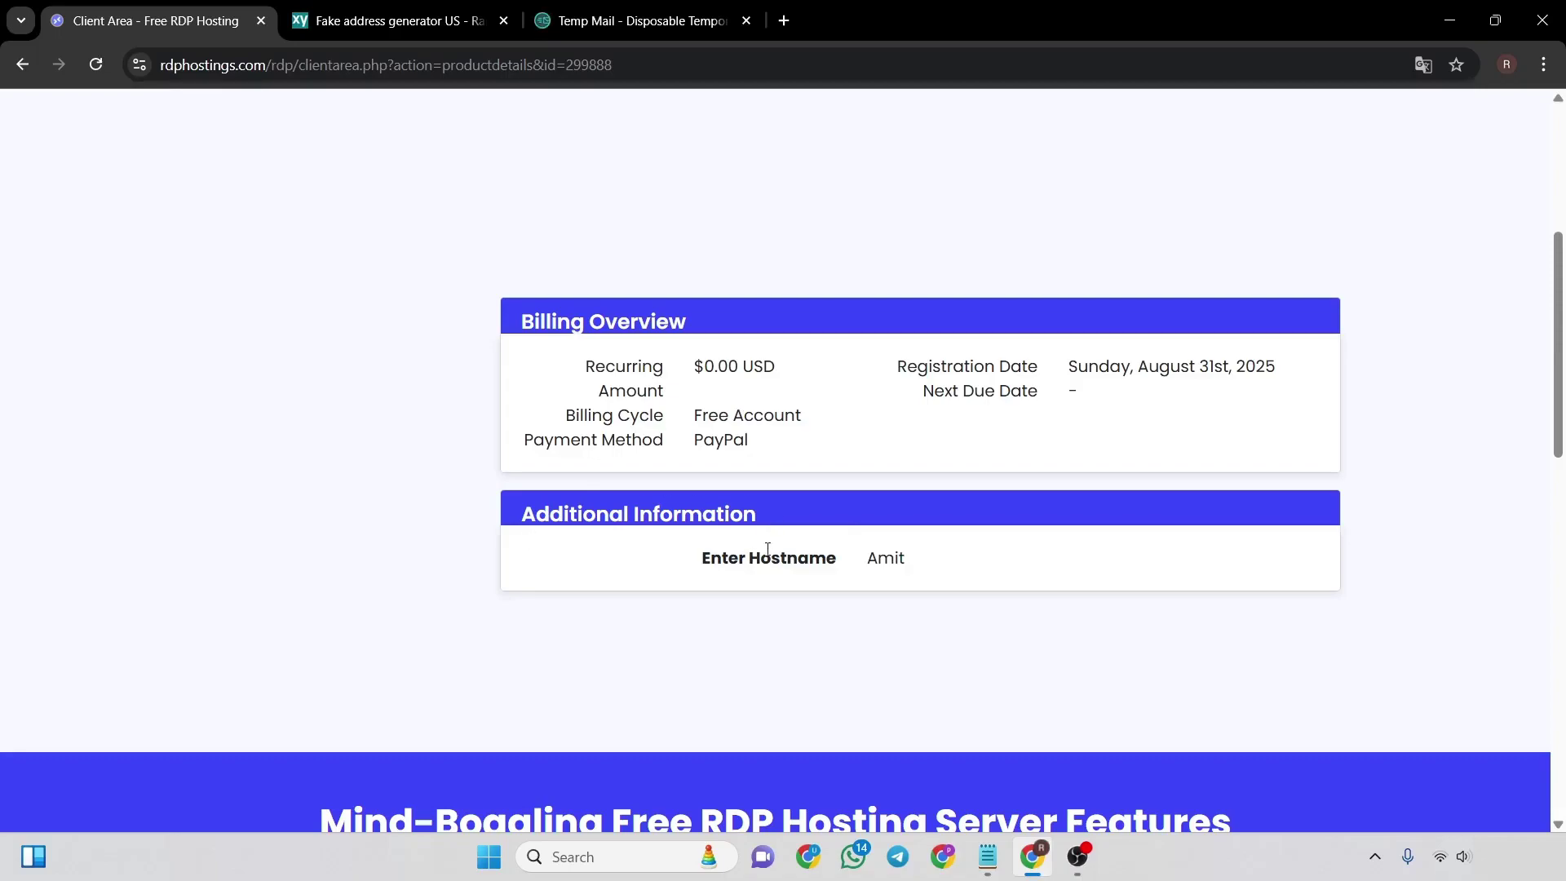
Switch to the server-ready email and highlight its 1-month free trial note
{"action": "key", "text": "ctrl+Tab"}
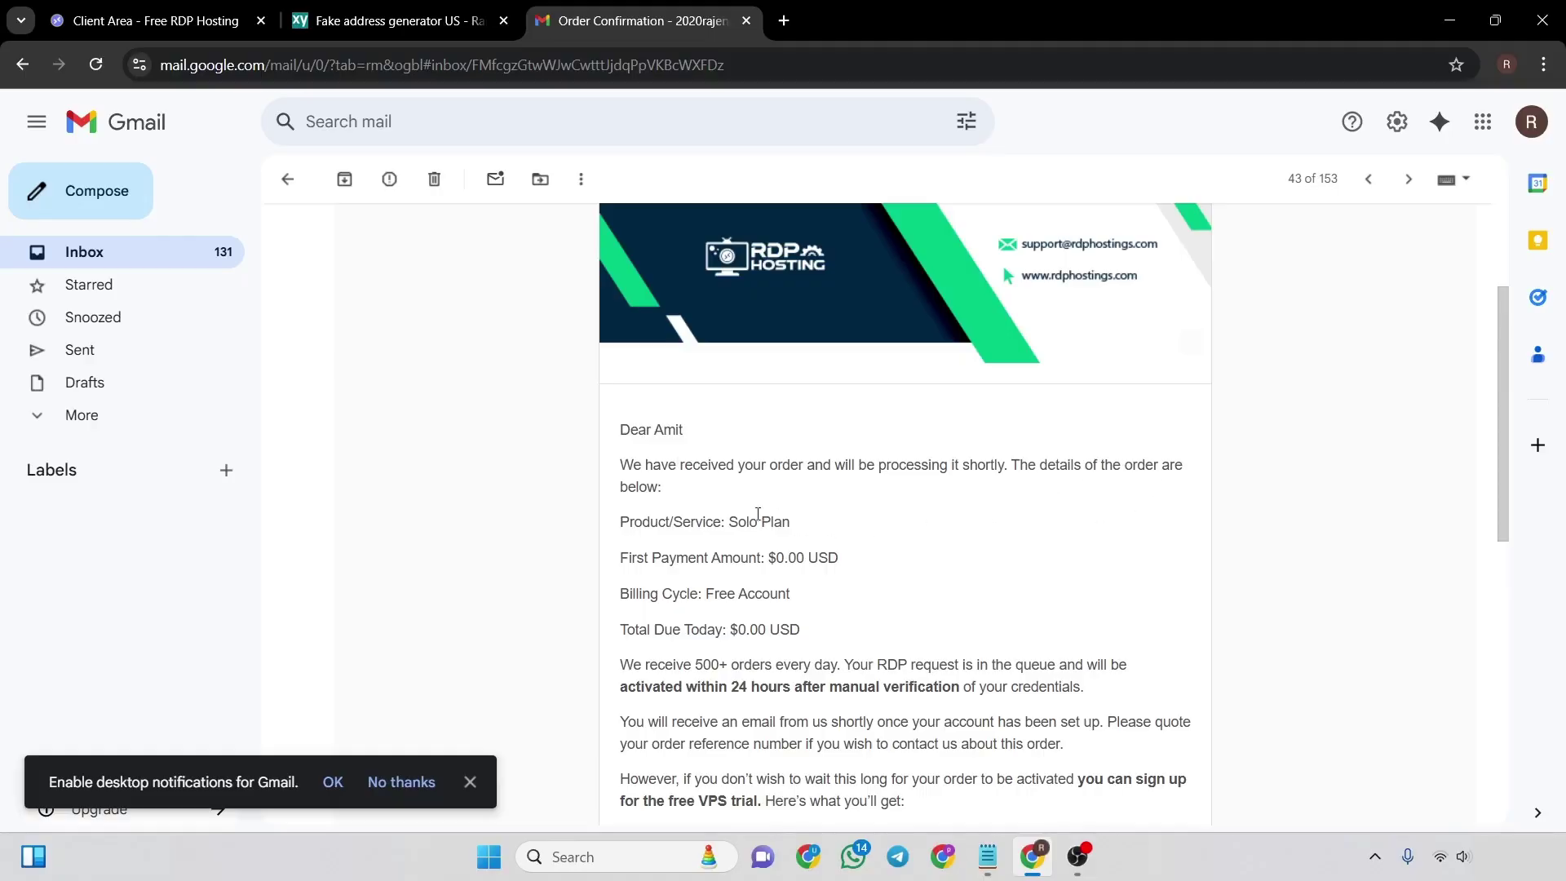
{"action": "left_click", "coordinate": [476, 785]}
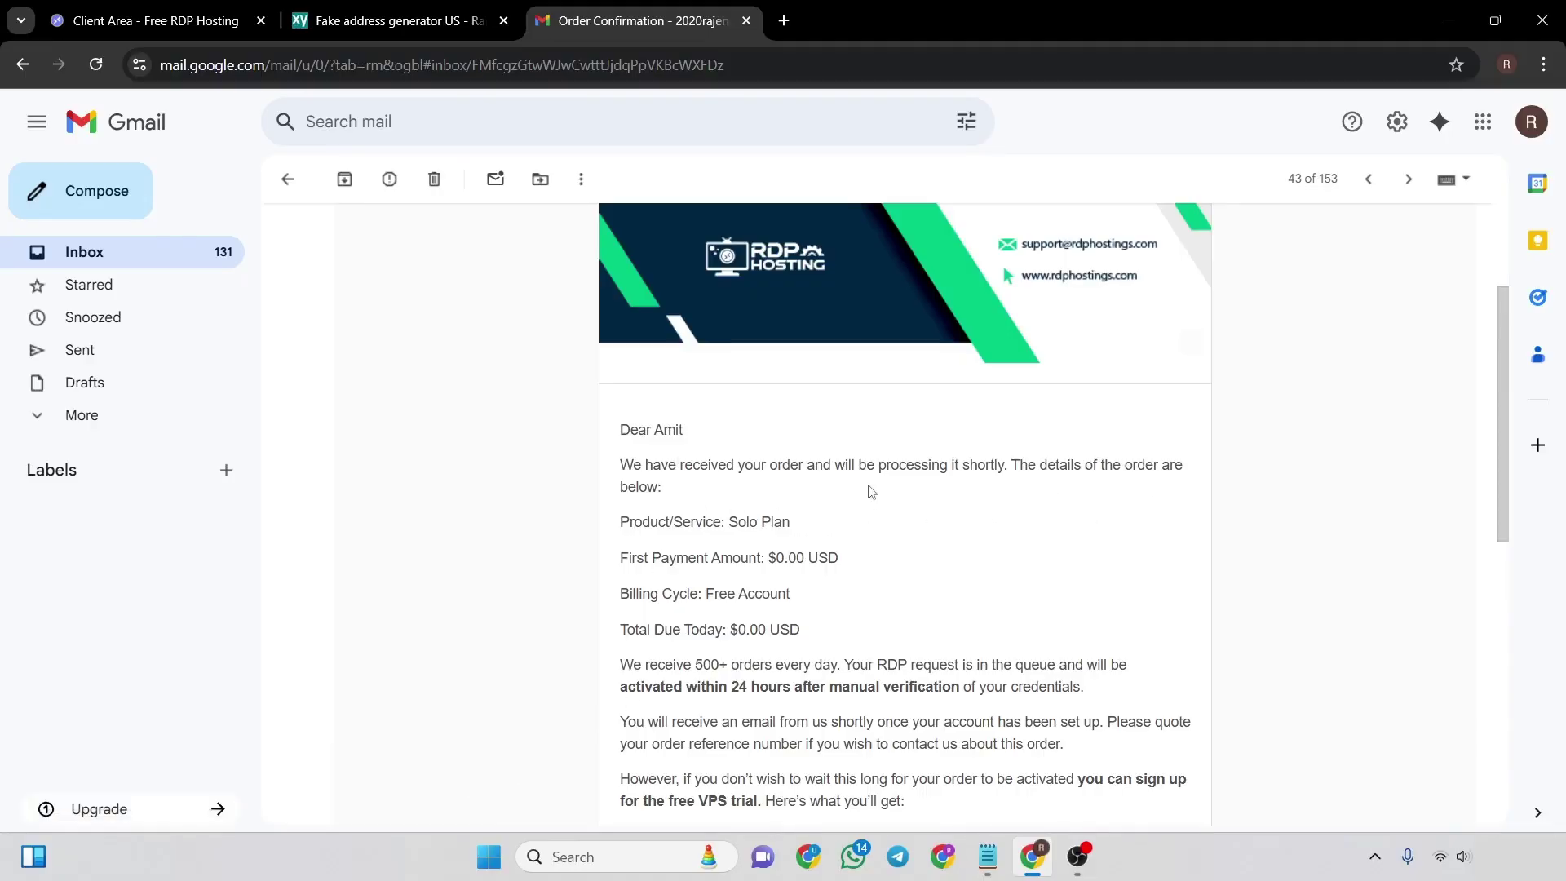
{"action": "scroll", "coordinate": [869, 489], "scroll_direction": "down", "scroll_amount": 1}
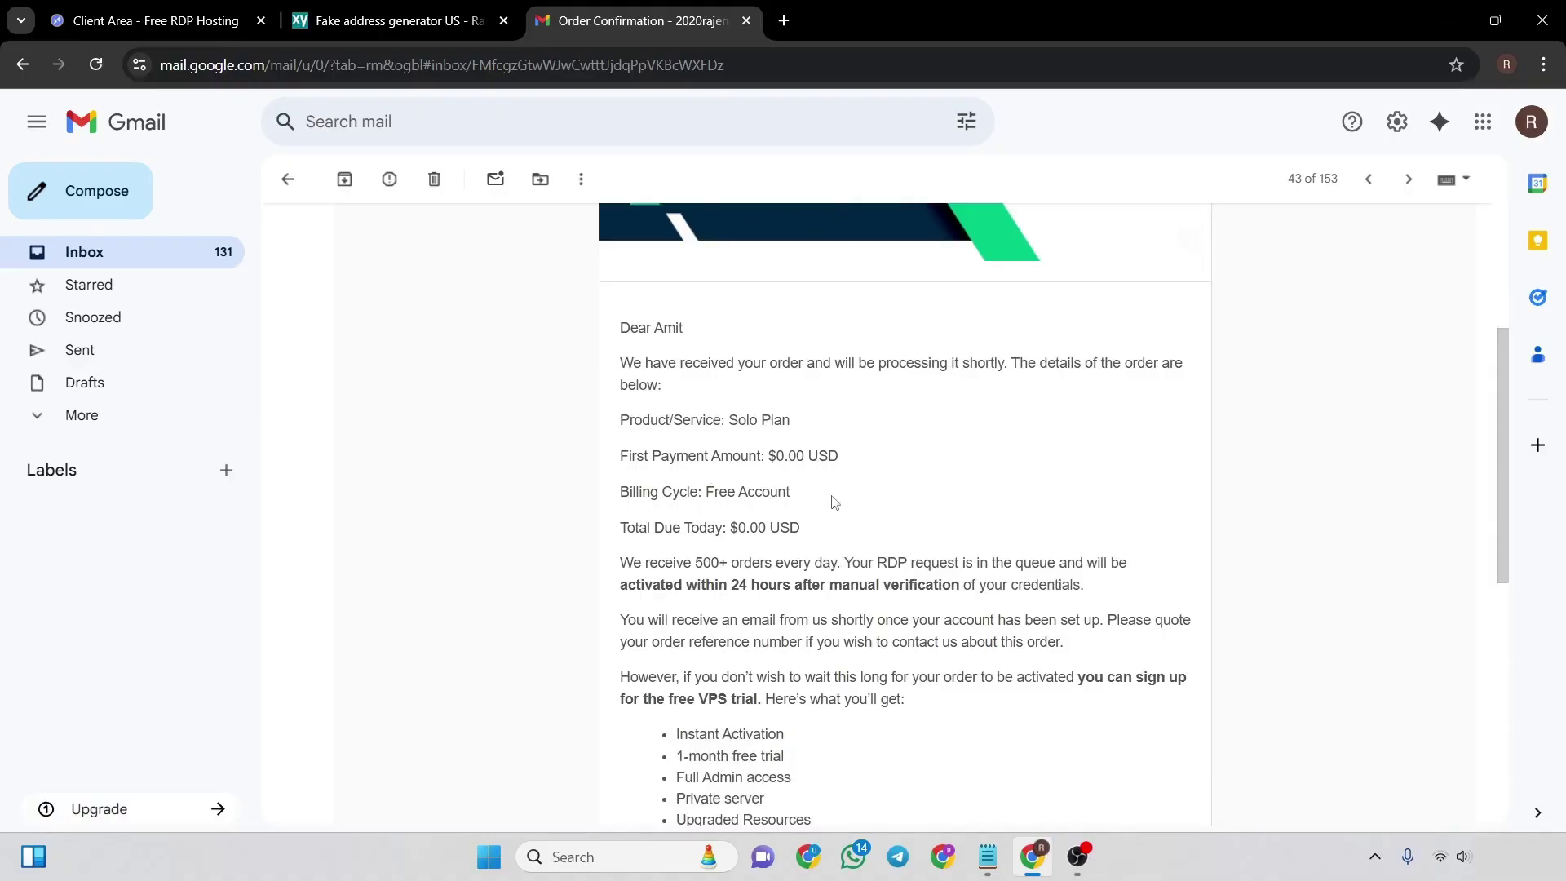
{"action": "scroll", "coordinate": [832, 495], "scroll_direction": "down", "scroll_amount": 1}
{"action": "scroll", "coordinate": [757, 476], "scroll_direction": "down", "scroll_amount": 1}
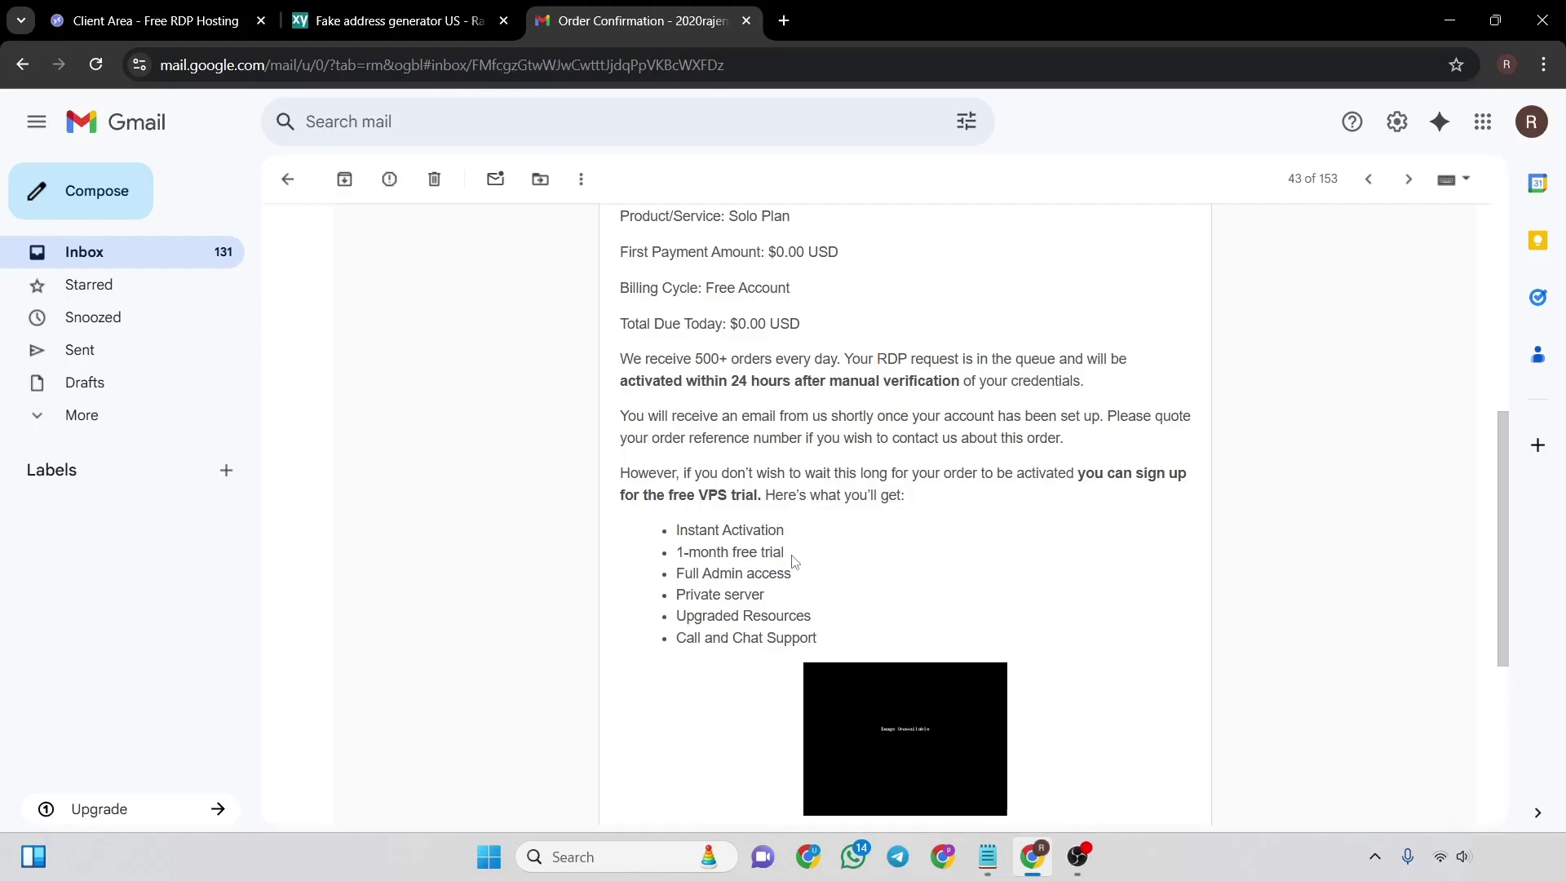
{"action": "left_click_drag", "start_coordinate": [679, 553], "coordinate": [820, 555]}
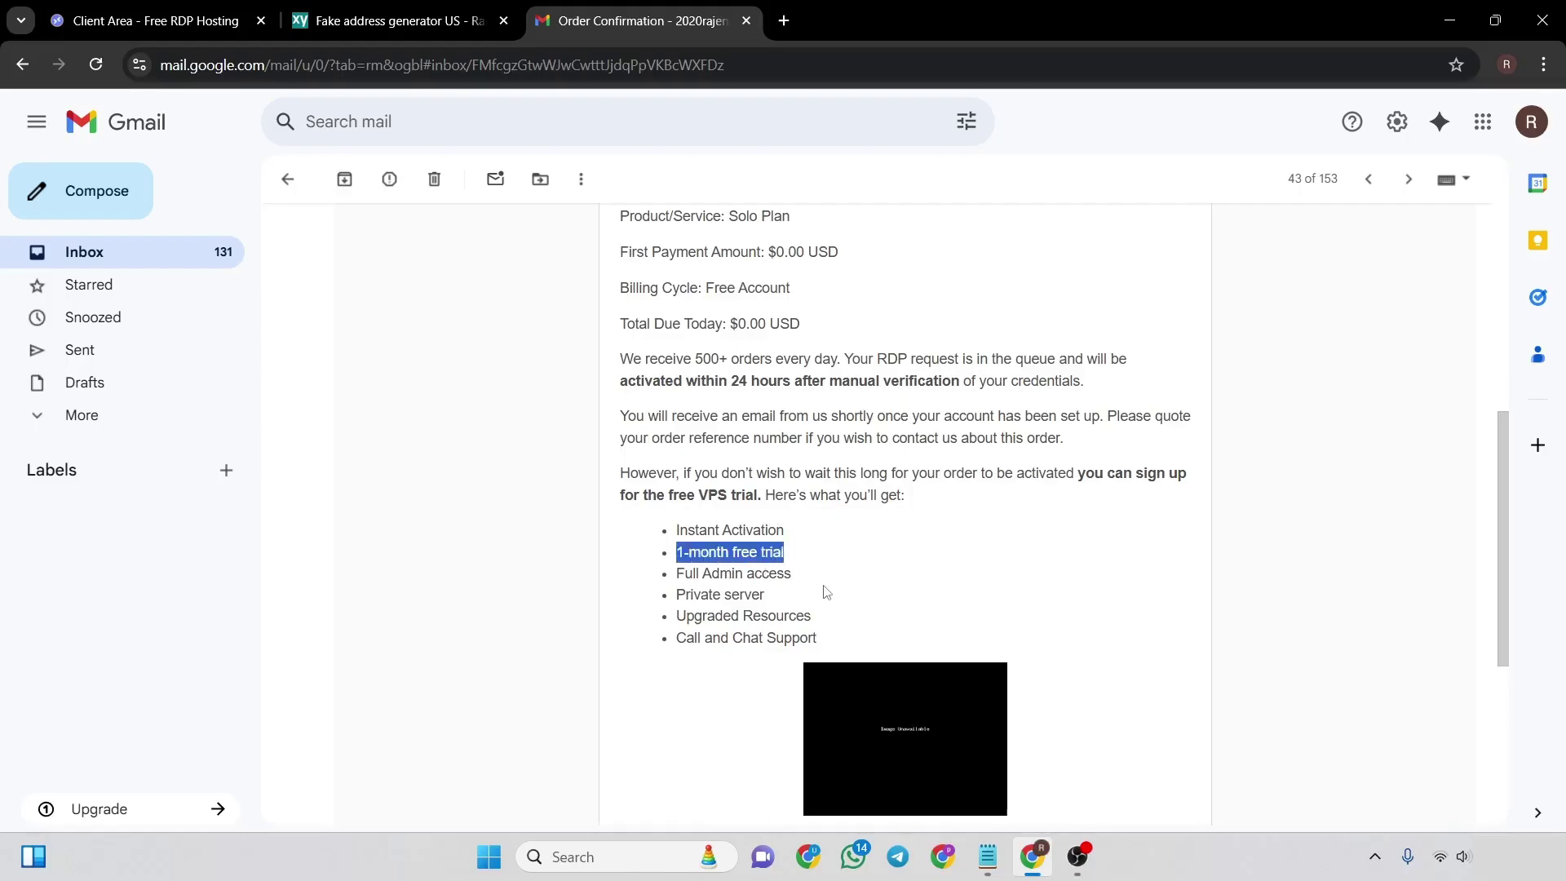
{"action": "left_click", "coordinate": [861, 600]}
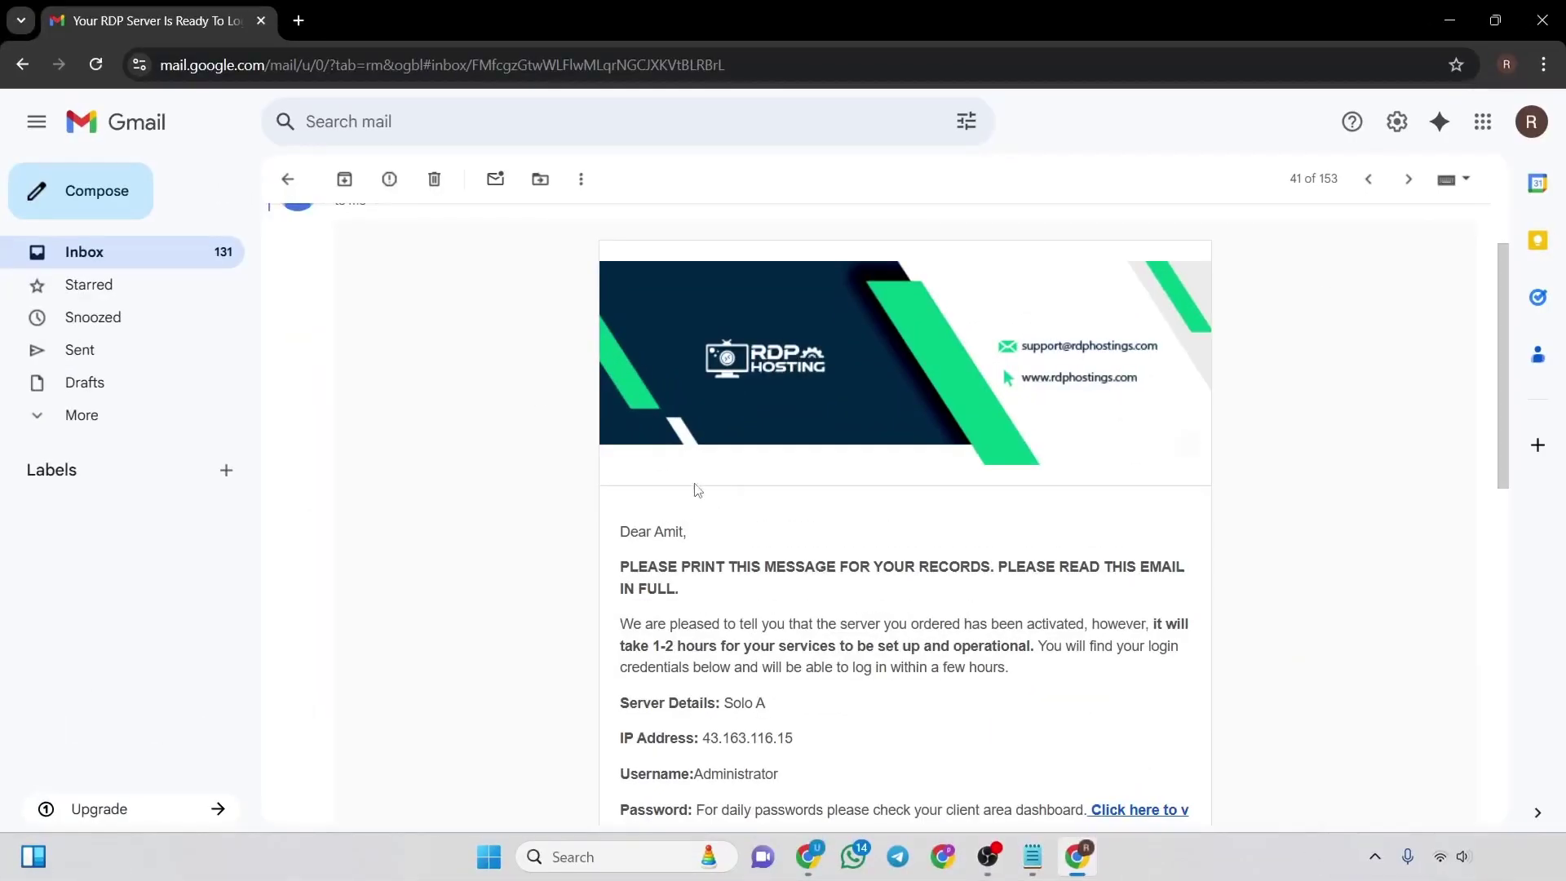
{"action": "scroll", "coordinate": [697, 490], "scroll_direction": "down", "scroll_amount": 1}
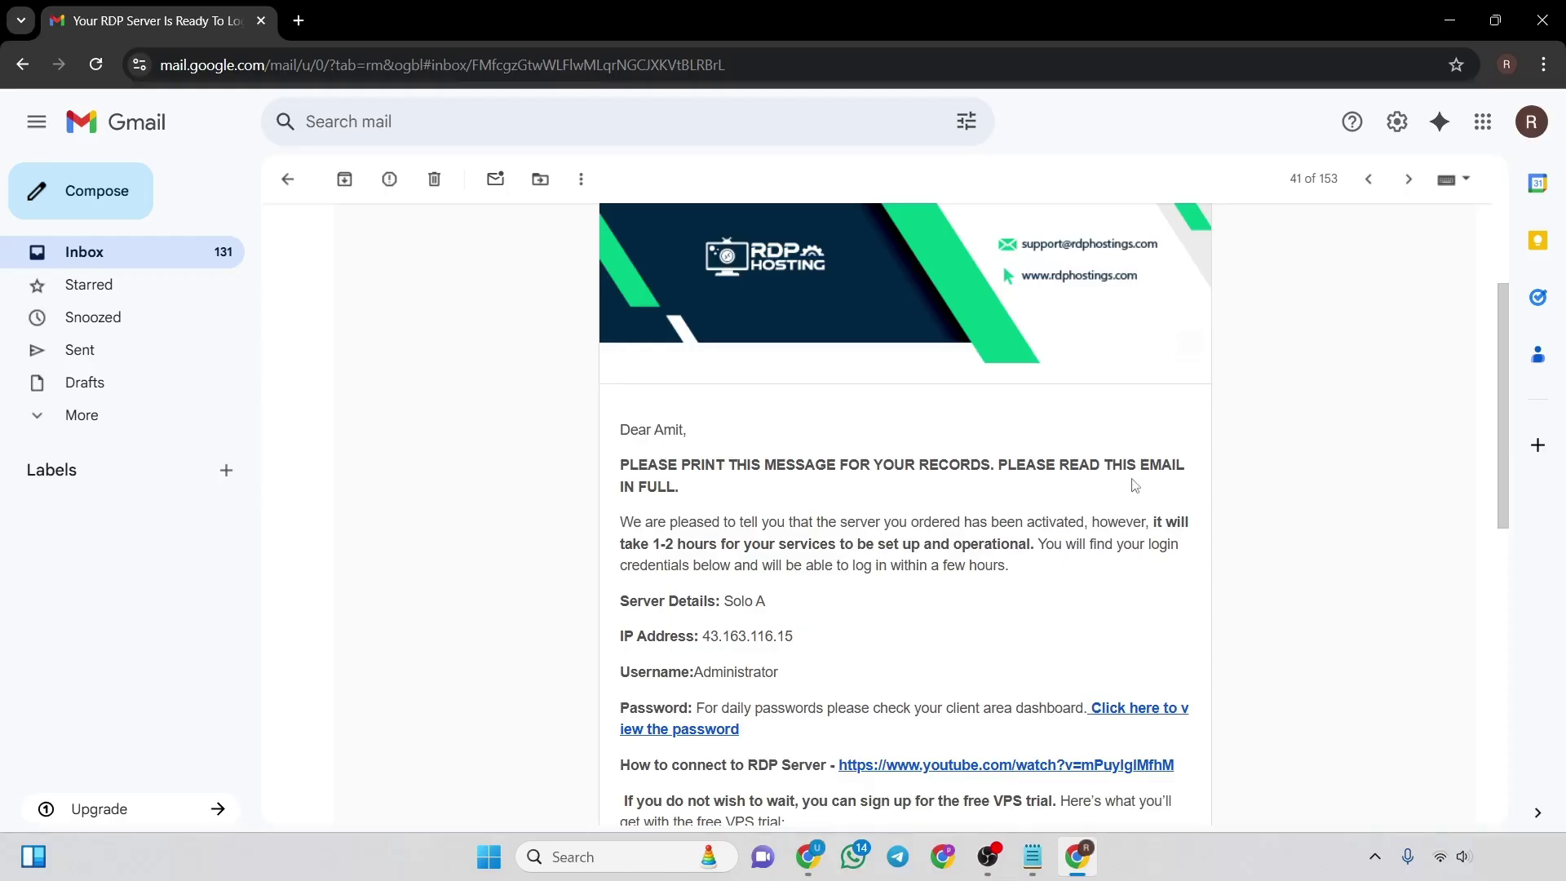
{"action": "scroll", "coordinate": [646, 631], "scroll_direction": "down", "scroll_amount": 1}
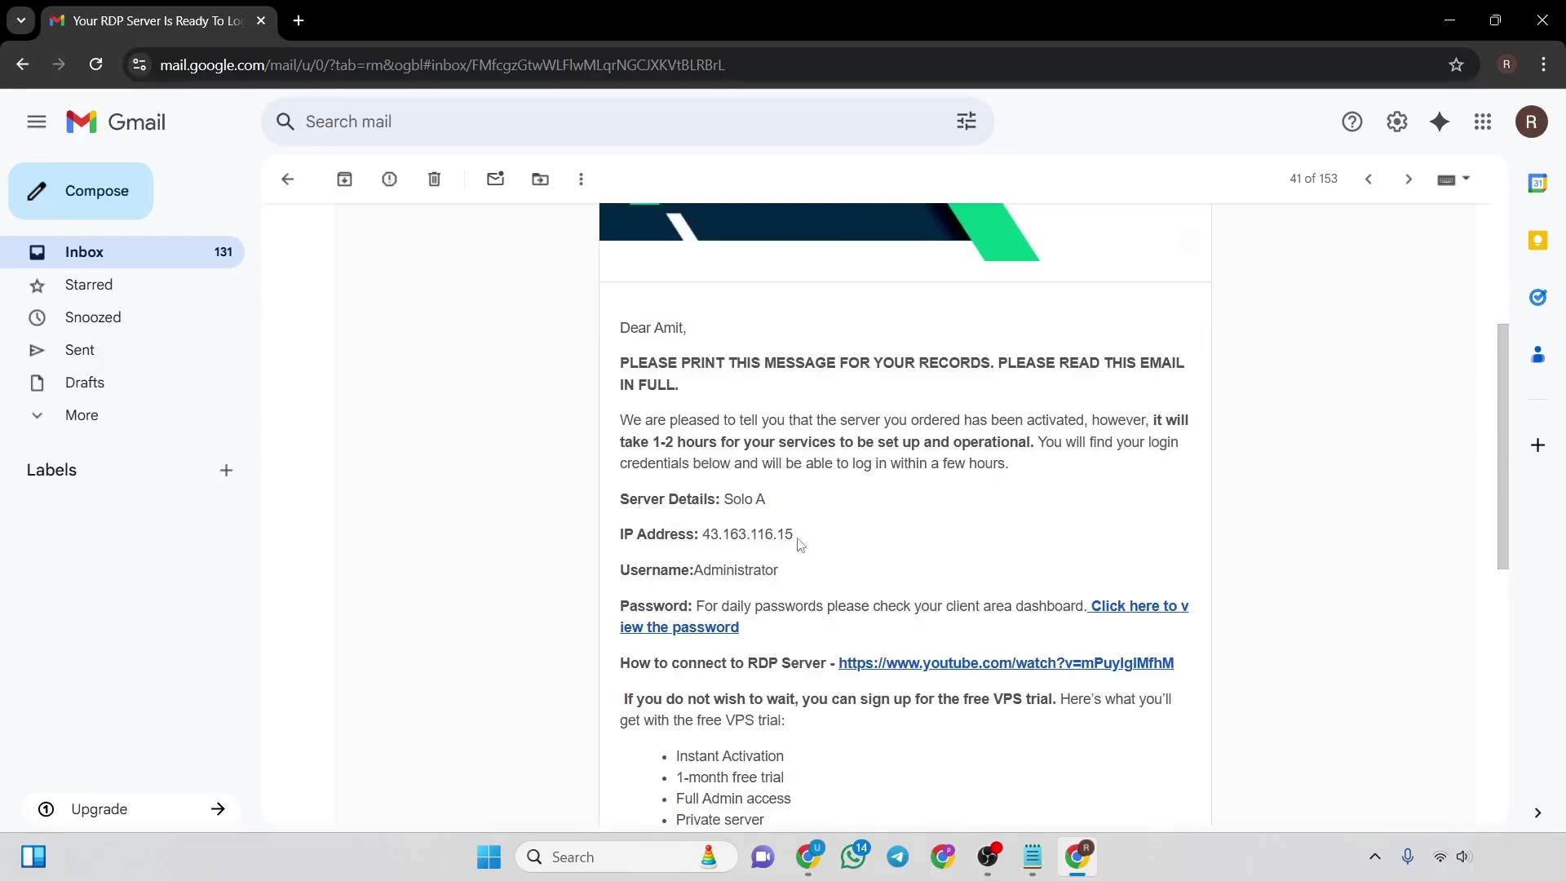
Highlight the Administrator username, then select the IP address 43.163.116.15 in the email
{"action": "left_click_drag", "start_coordinate": [798, 539], "coordinate": [705, 539]}
{"action": "left_click_drag", "start_coordinate": [620, 570], "coordinate": [779, 573]}
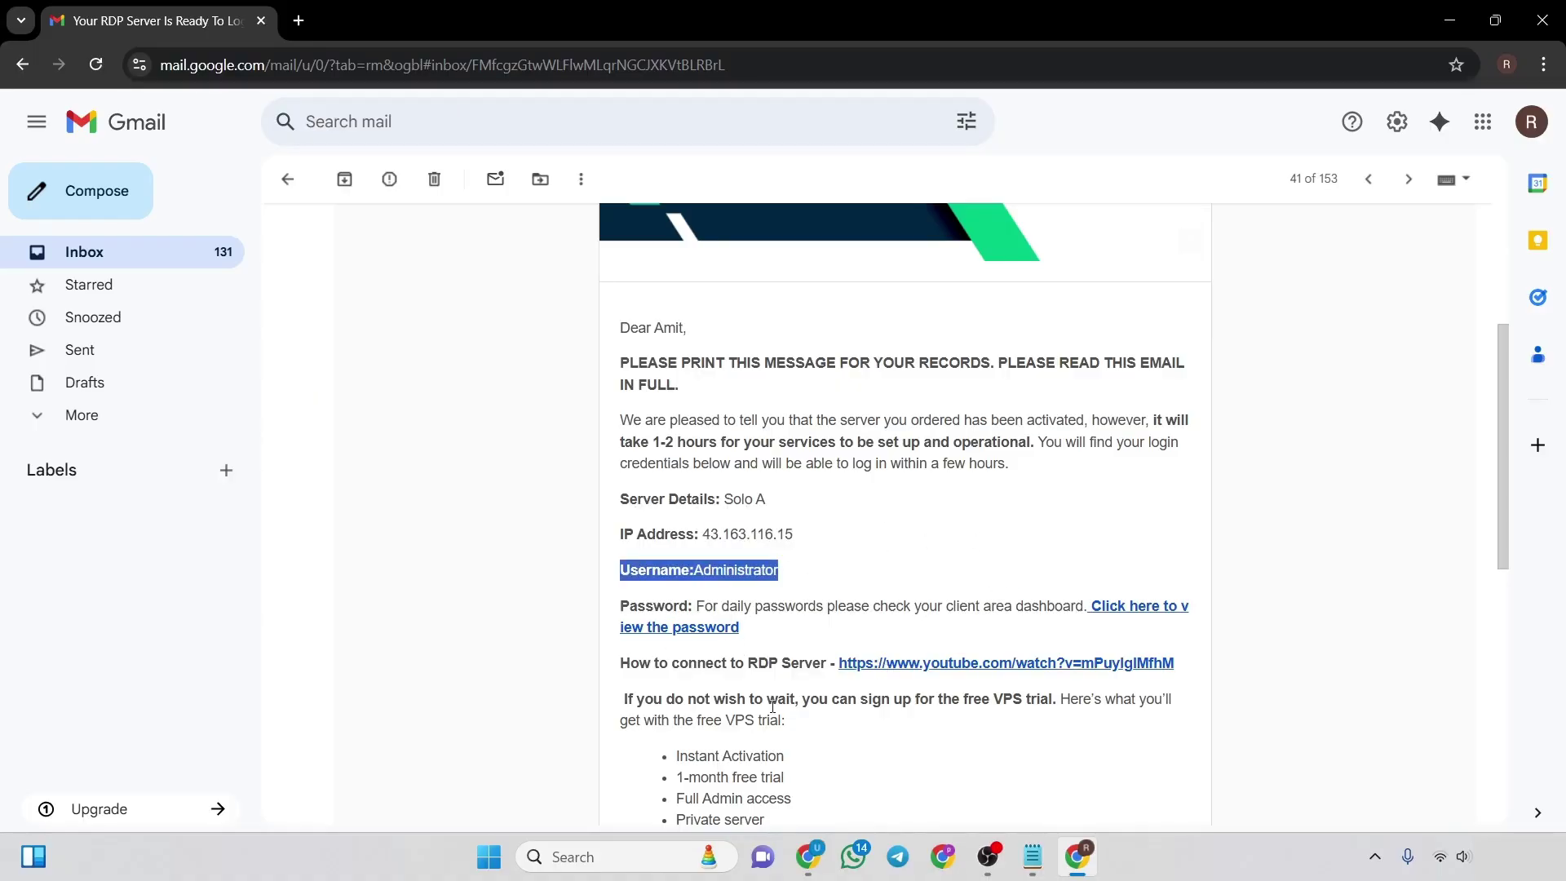
{"action": "left_click", "coordinate": [863, 520]}
{"action": "left_click_drag", "start_coordinate": [704, 535], "coordinate": [799, 538]}
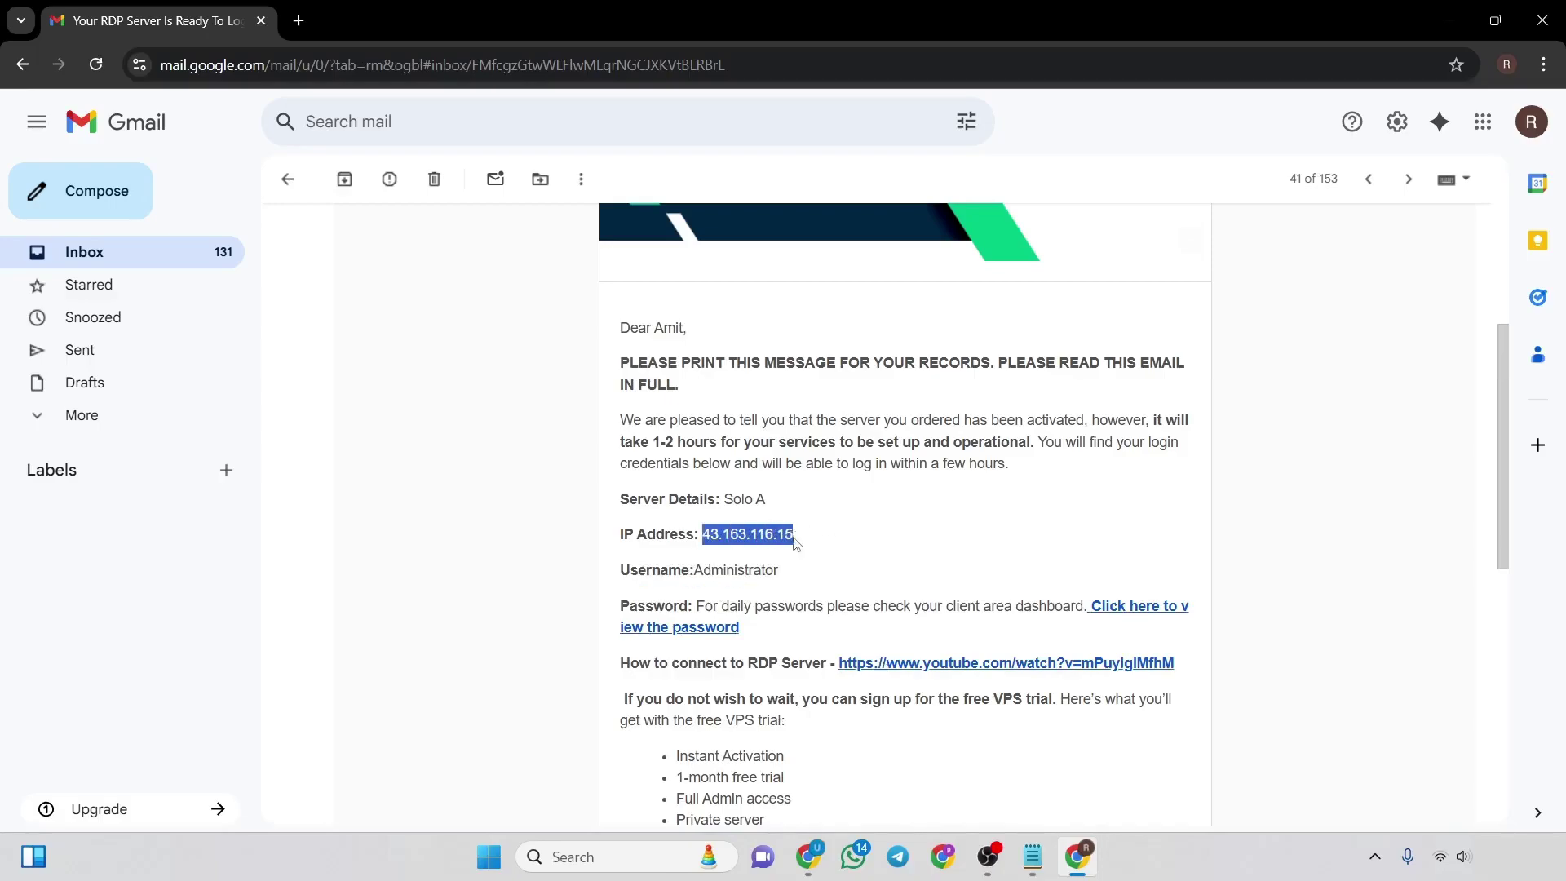
Launch Remote Desktop Connection from search and connect to 43.163.116.15
{"action": "left_click", "coordinate": [588, 857]}
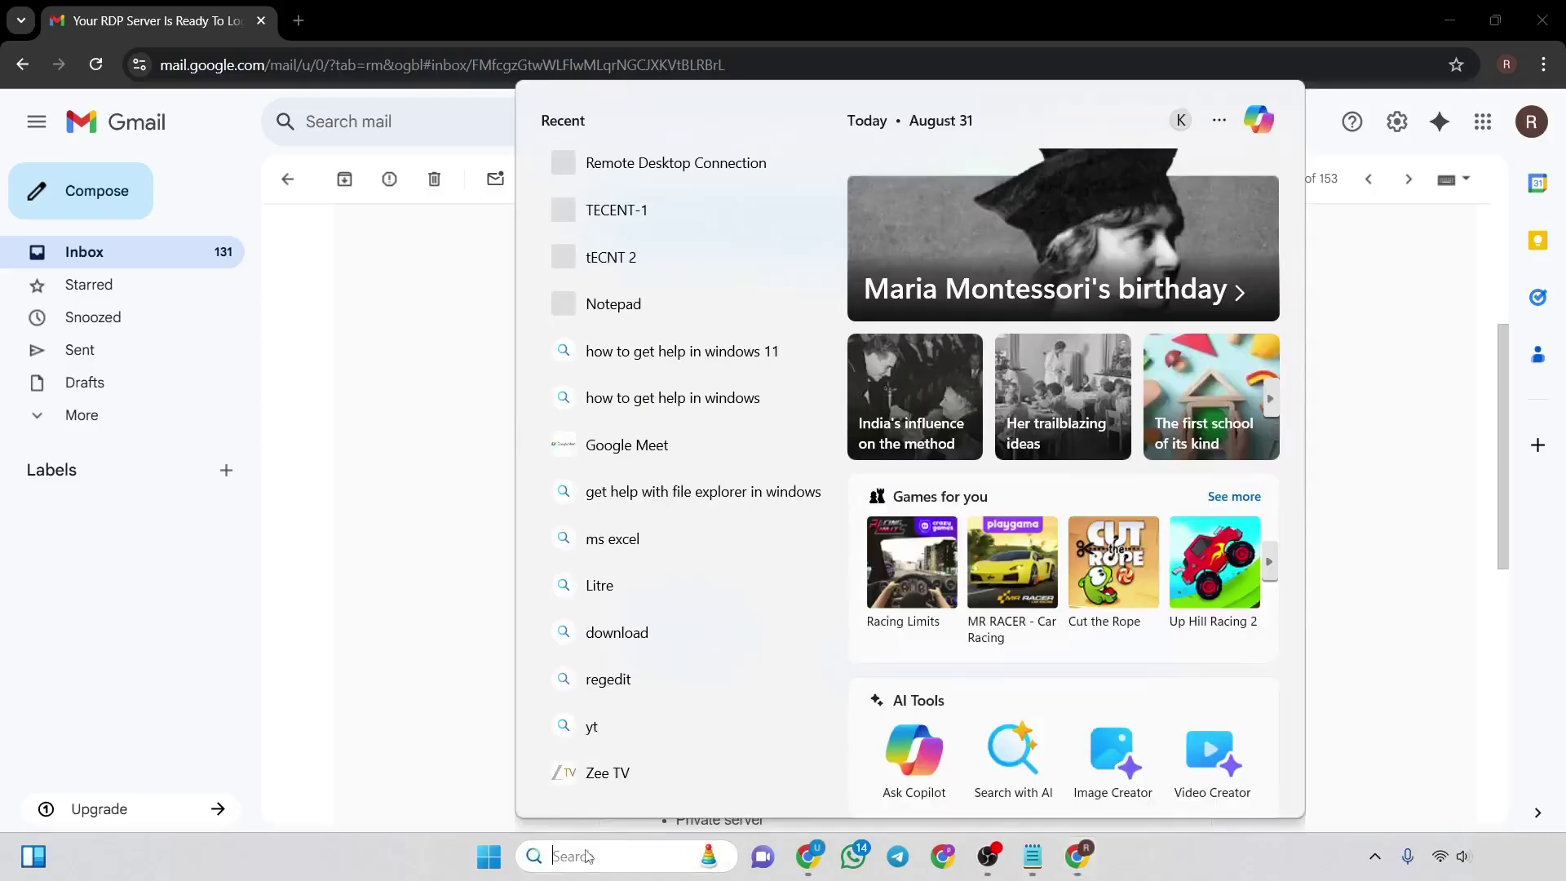
{"action": "type", "text": "rd"}
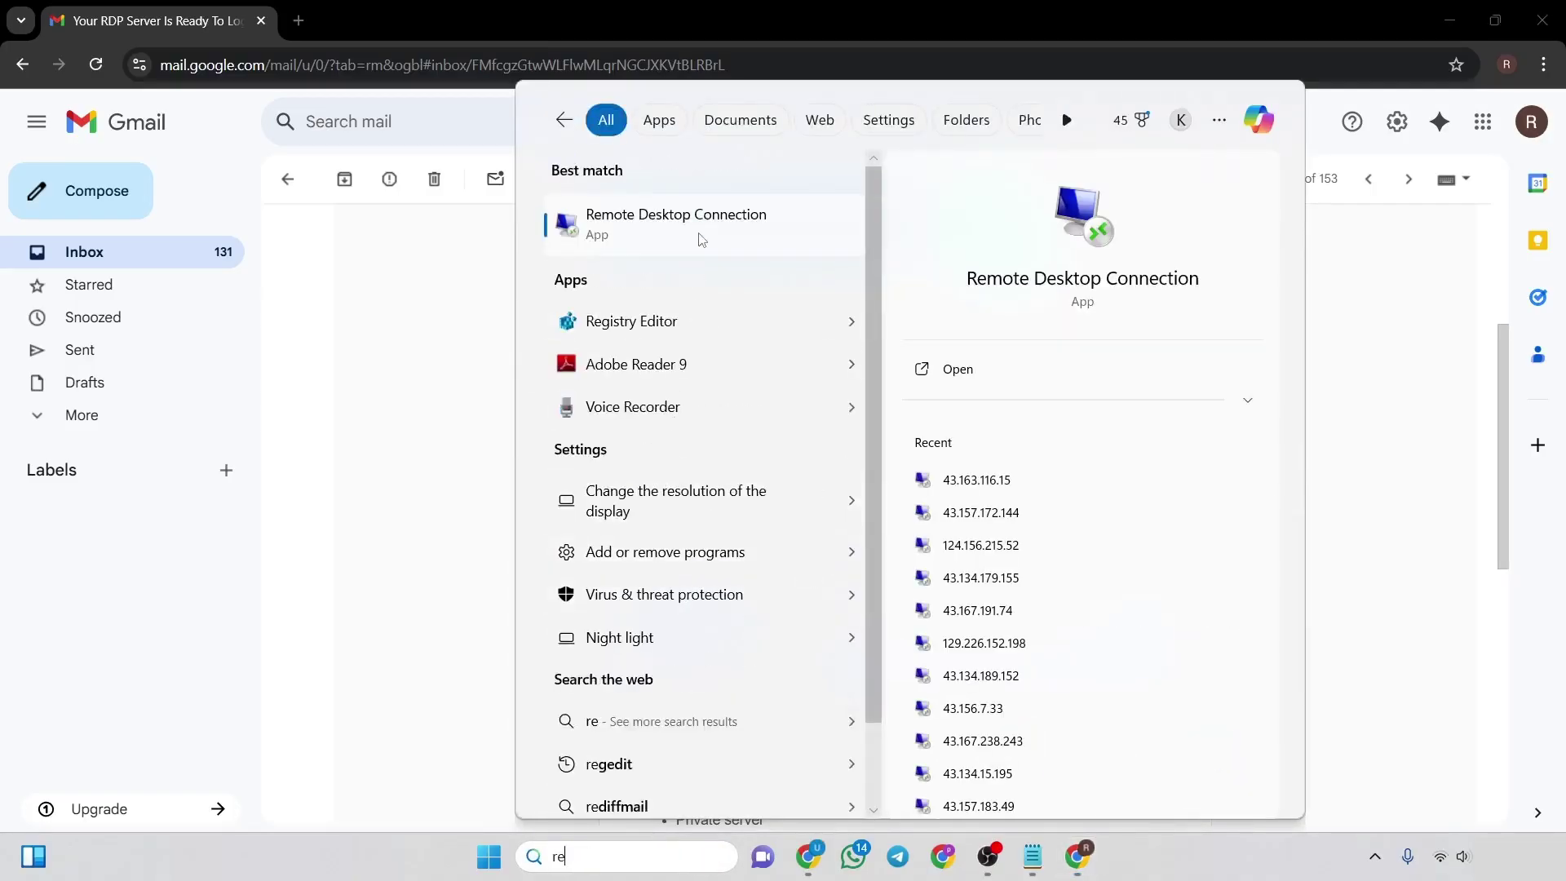
{"action": "key", "text": "Return"}
{"action": "left_click", "coordinate": [715, 271]}
{"action": "double_click", "coordinate": [656, 272]}
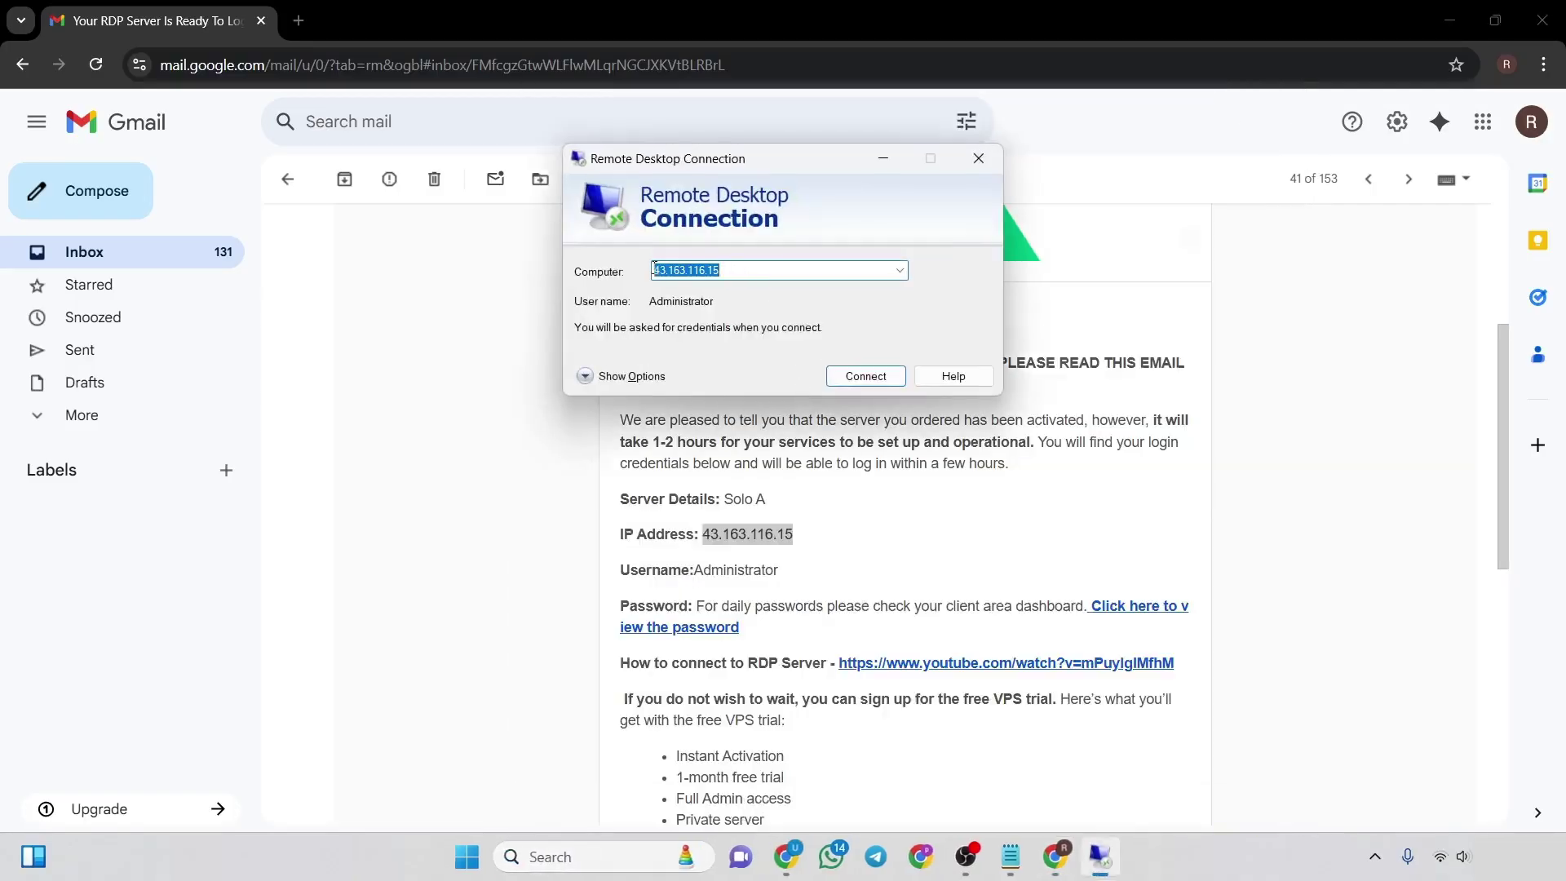
{"action": "left_click", "coordinate": [757, 268]}
{"action": "left_click", "coordinate": [866, 376]}
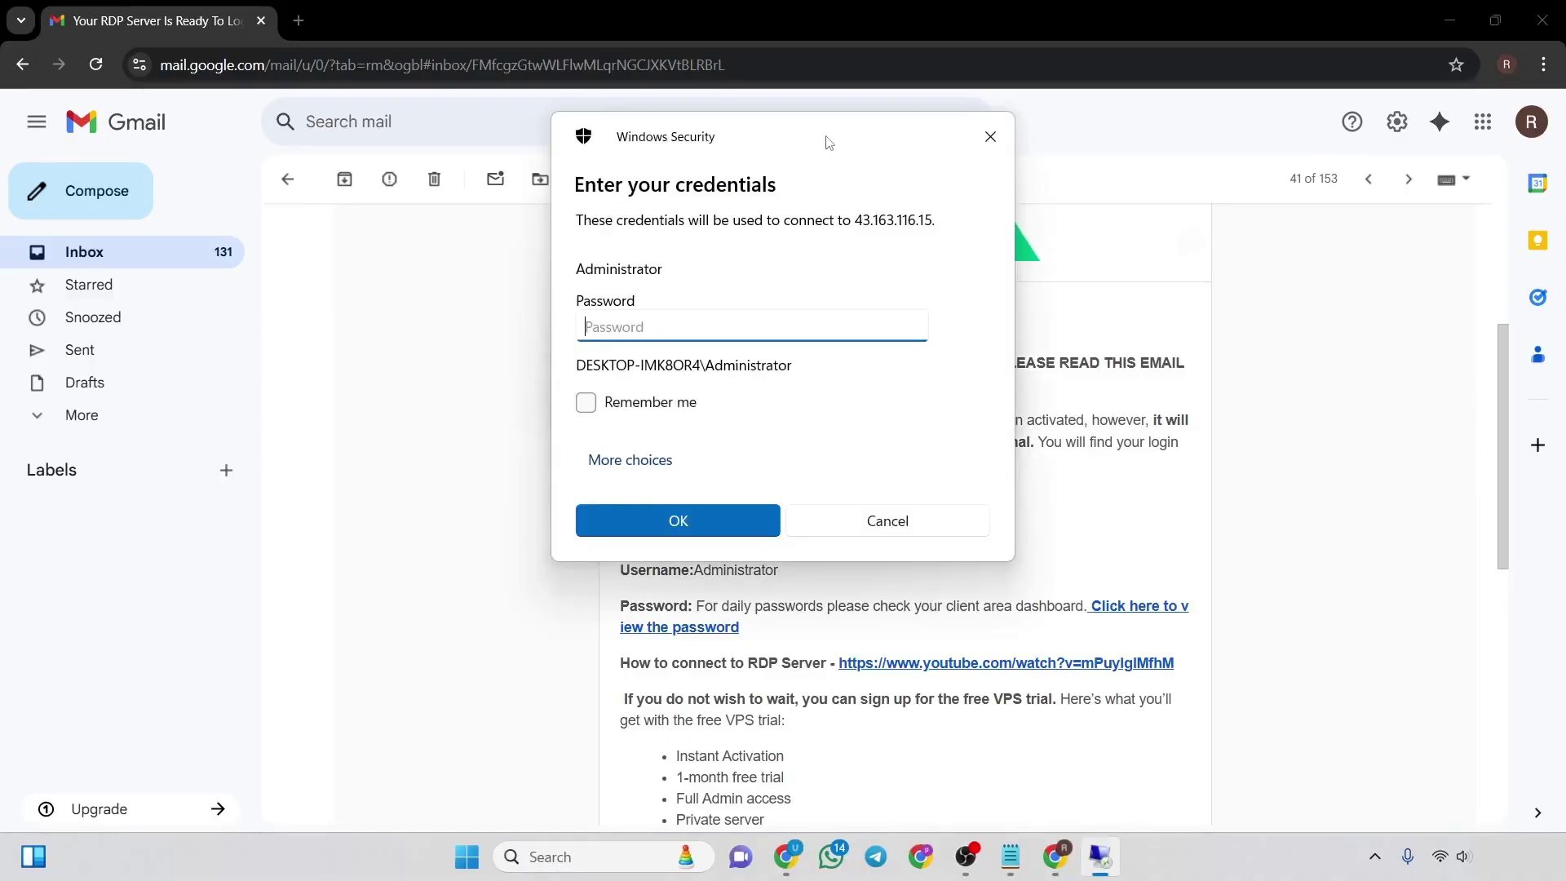
Paste the Administrator password, tick Remember me, and confirm the credentials
{"action": "mouse_move", "coordinate": [830, 143]}
{"action": "left_mouse_down"}
{"action": "mouse_move", "coordinate": [1173, 212]}
{"action": "mouse_move", "coordinate": [761, 176]}
{"action": "left_mouse_up"}
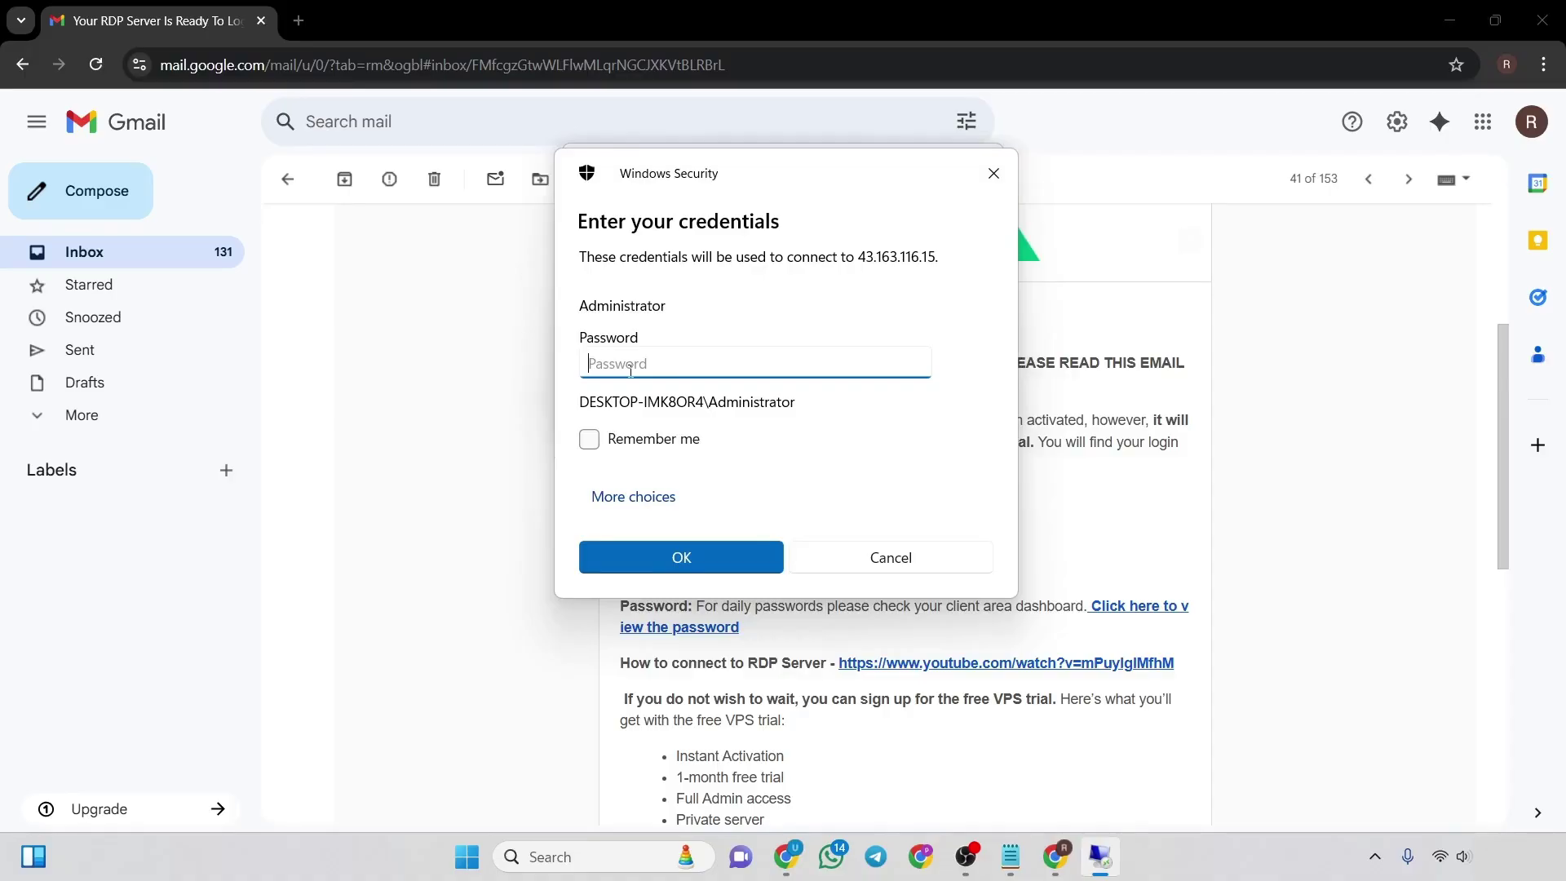
{"action": "key", "text": "ctrl+v"}
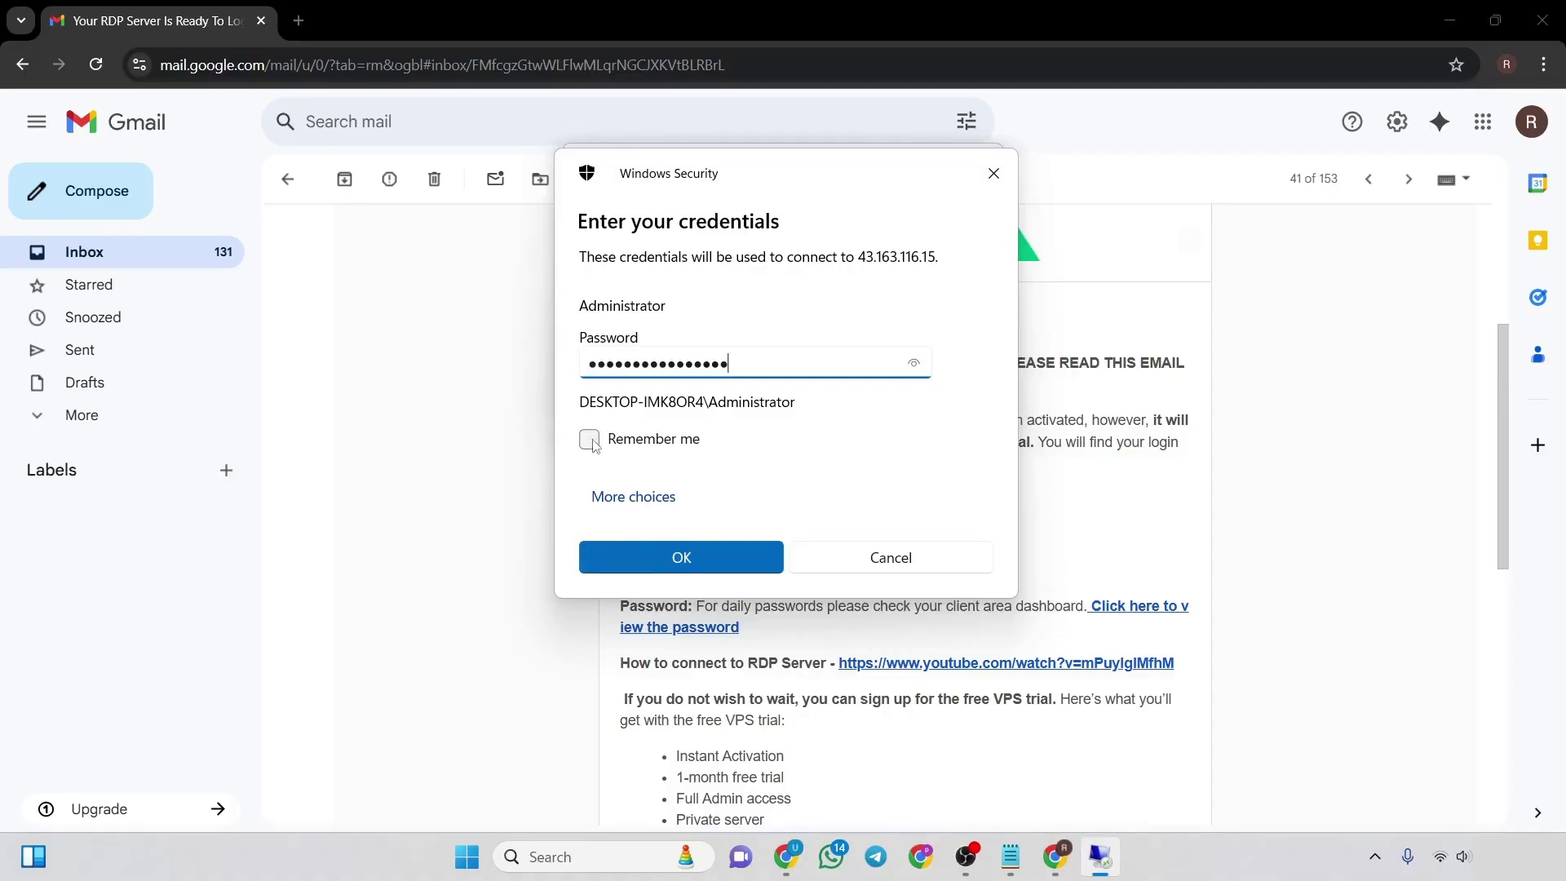
{"action": "left_click", "coordinate": [589, 439]}
{"action": "left_click", "coordinate": [736, 554]}
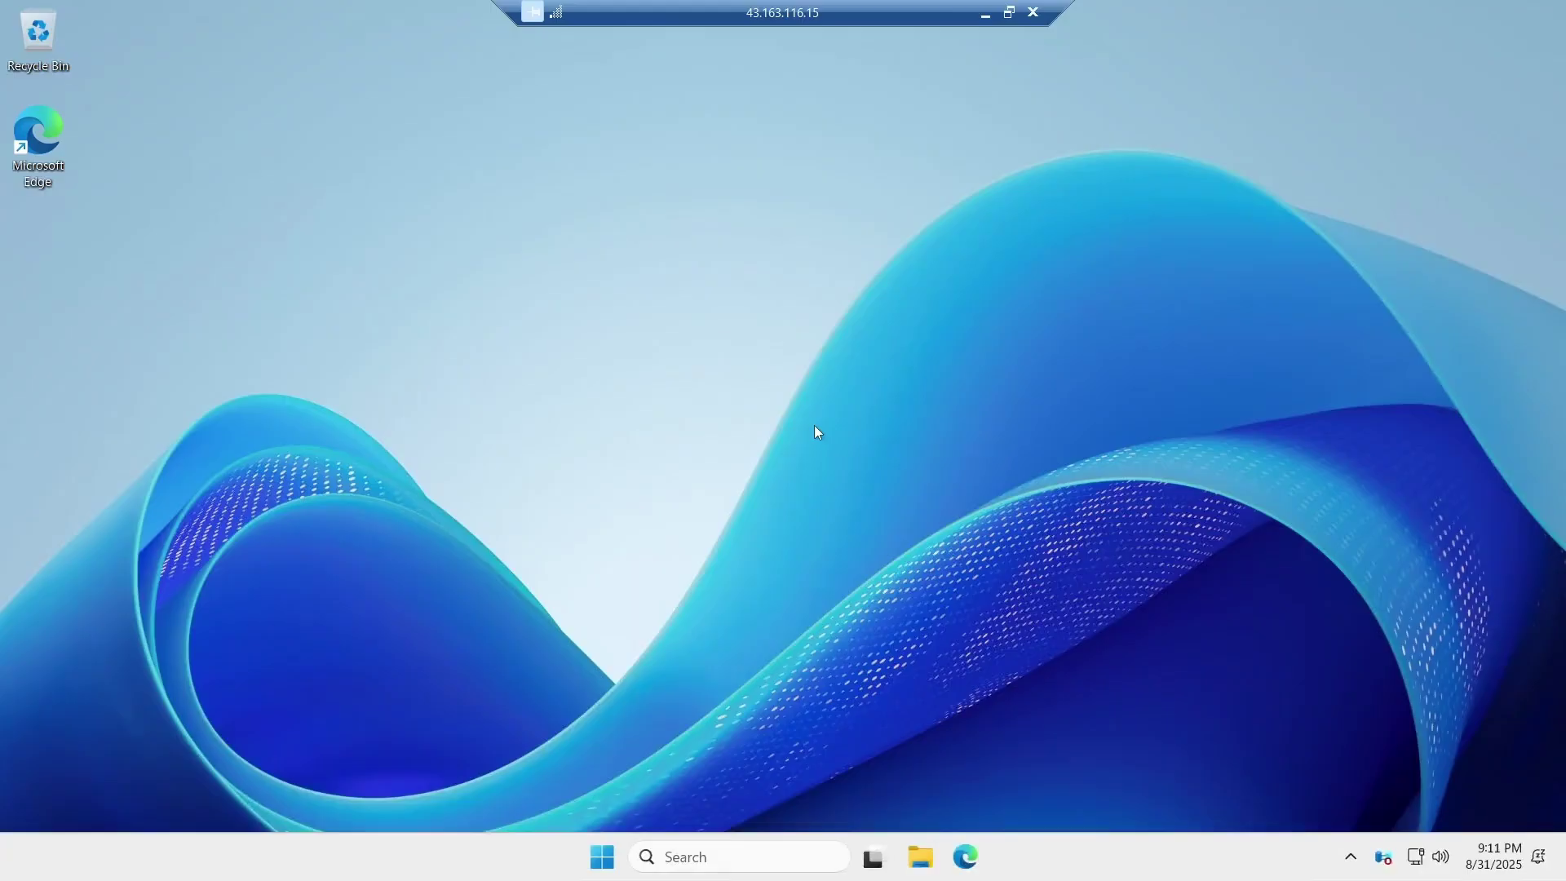
Check the About page in Settings: AMD EPYC 128-core, 32 GB RAM, Windows Server 2025 Datacenter
{"action": "left_click", "coordinate": [600, 857]}
{"action": "left_click", "coordinate": [722, 256]}
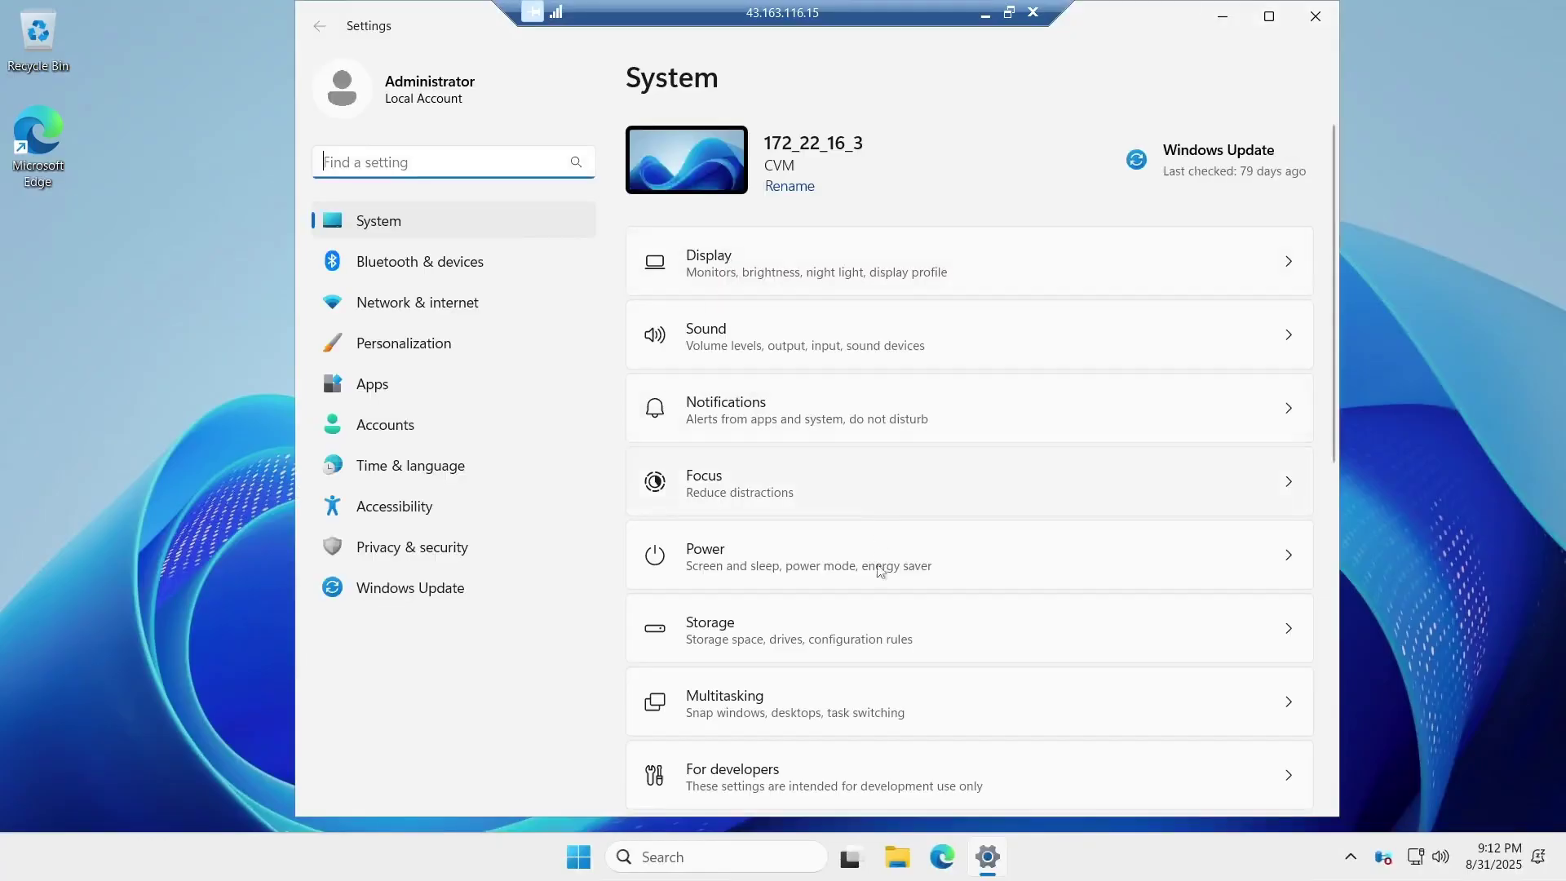
{"action": "scroll", "coordinate": [808, 441], "scroll_direction": "down", "scroll_amount": 3}
{"action": "scroll", "coordinate": [759, 613], "scroll_direction": "down", "scroll_amount": 3}
{"action": "scroll", "coordinate": [750, 735], "scroll_direction": "down", "scroll_amount": 3}
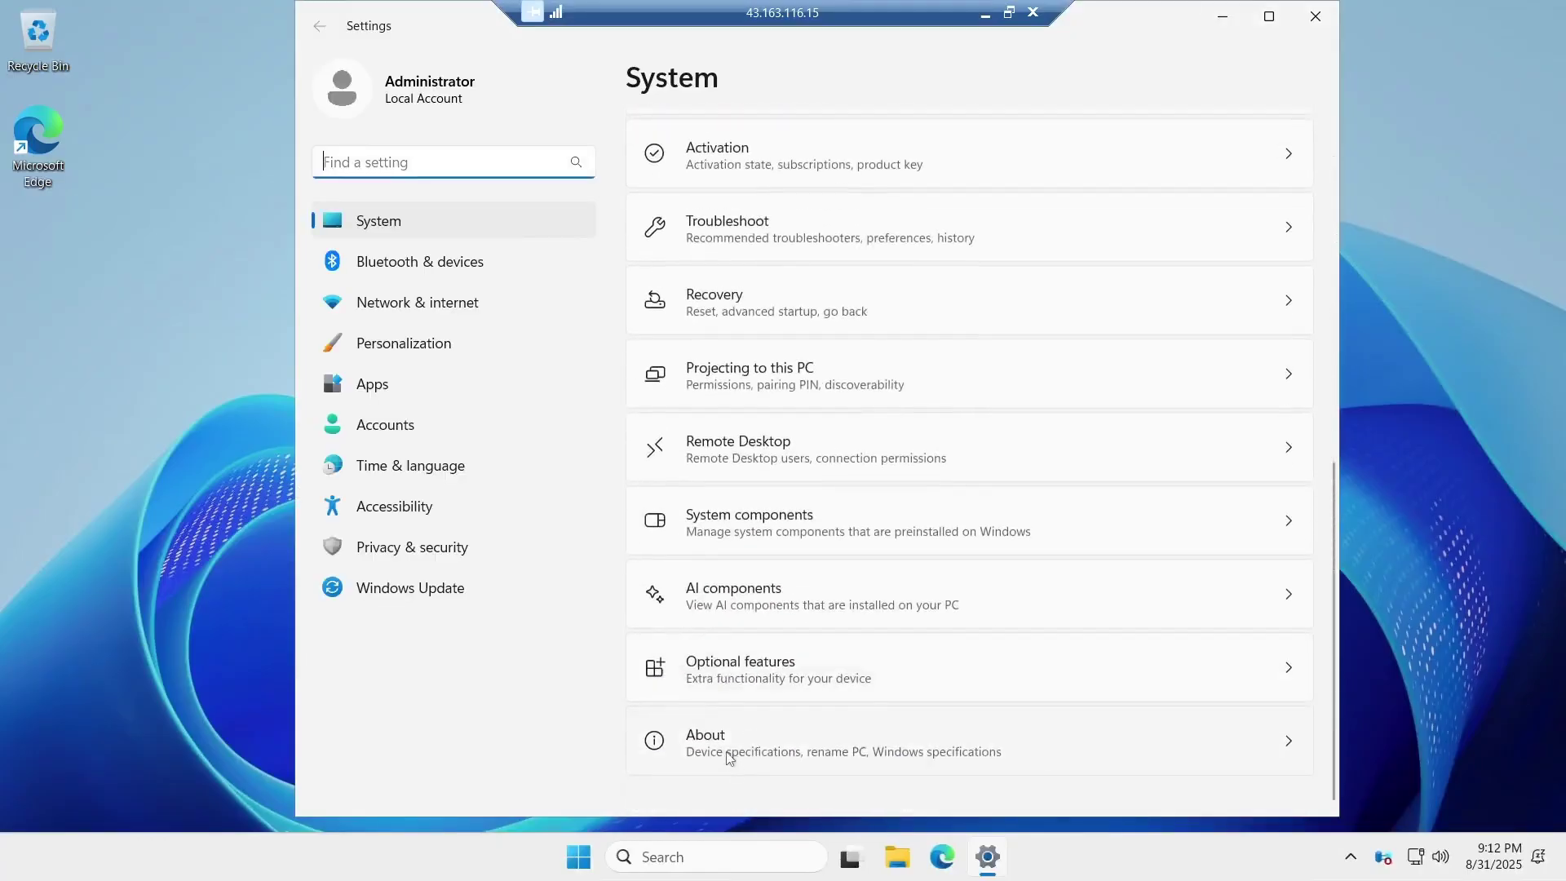
{"action": "left_click", "coordinate": [735, 747]}
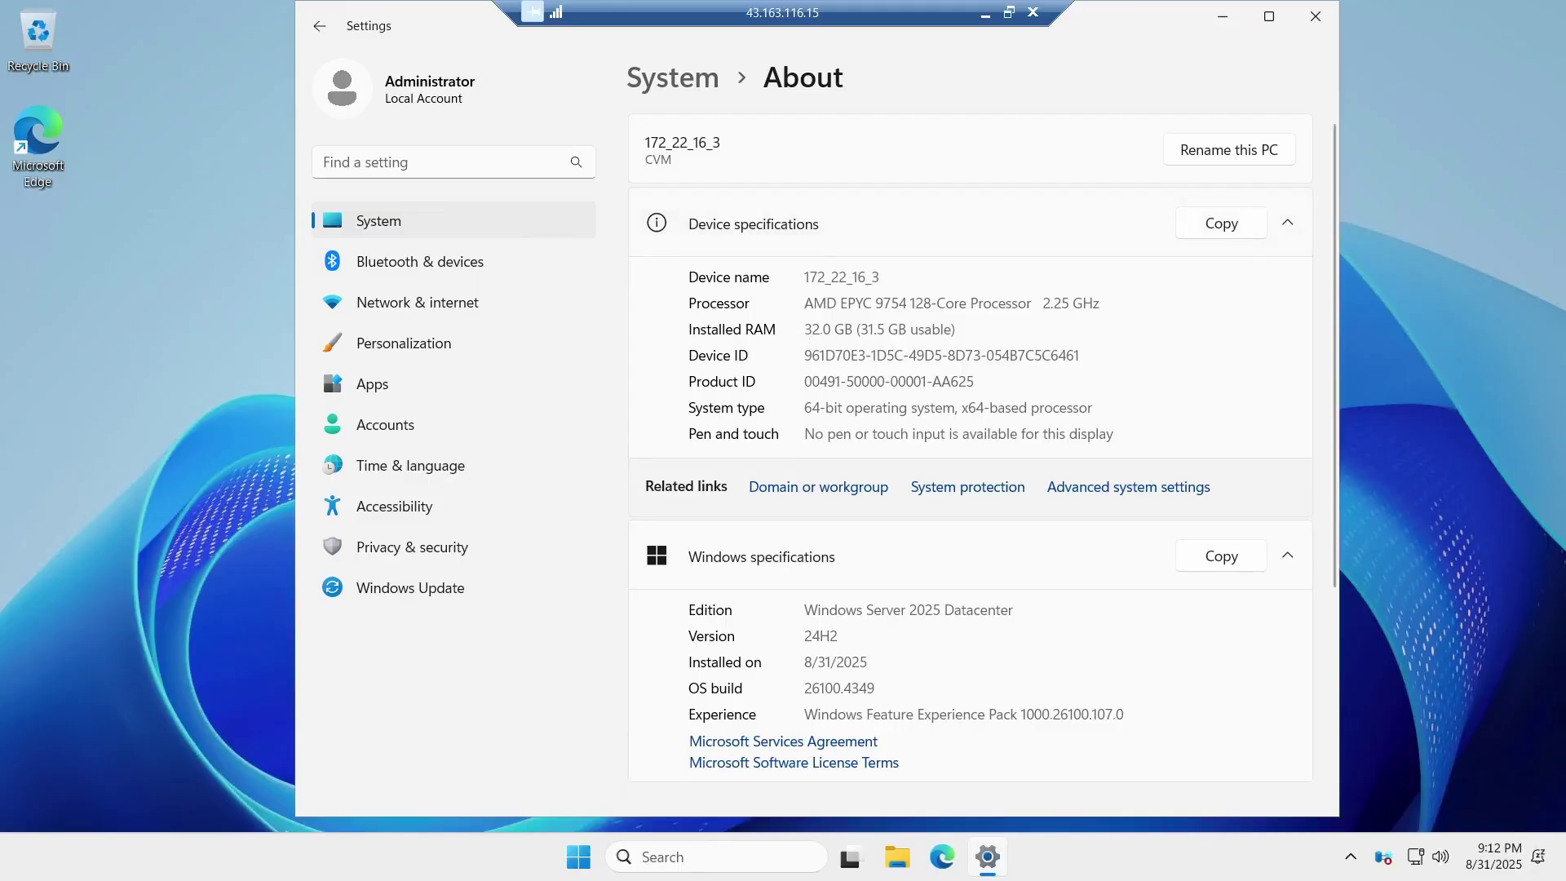
{"action": "left_click", "coordinate": [1315, 17]}
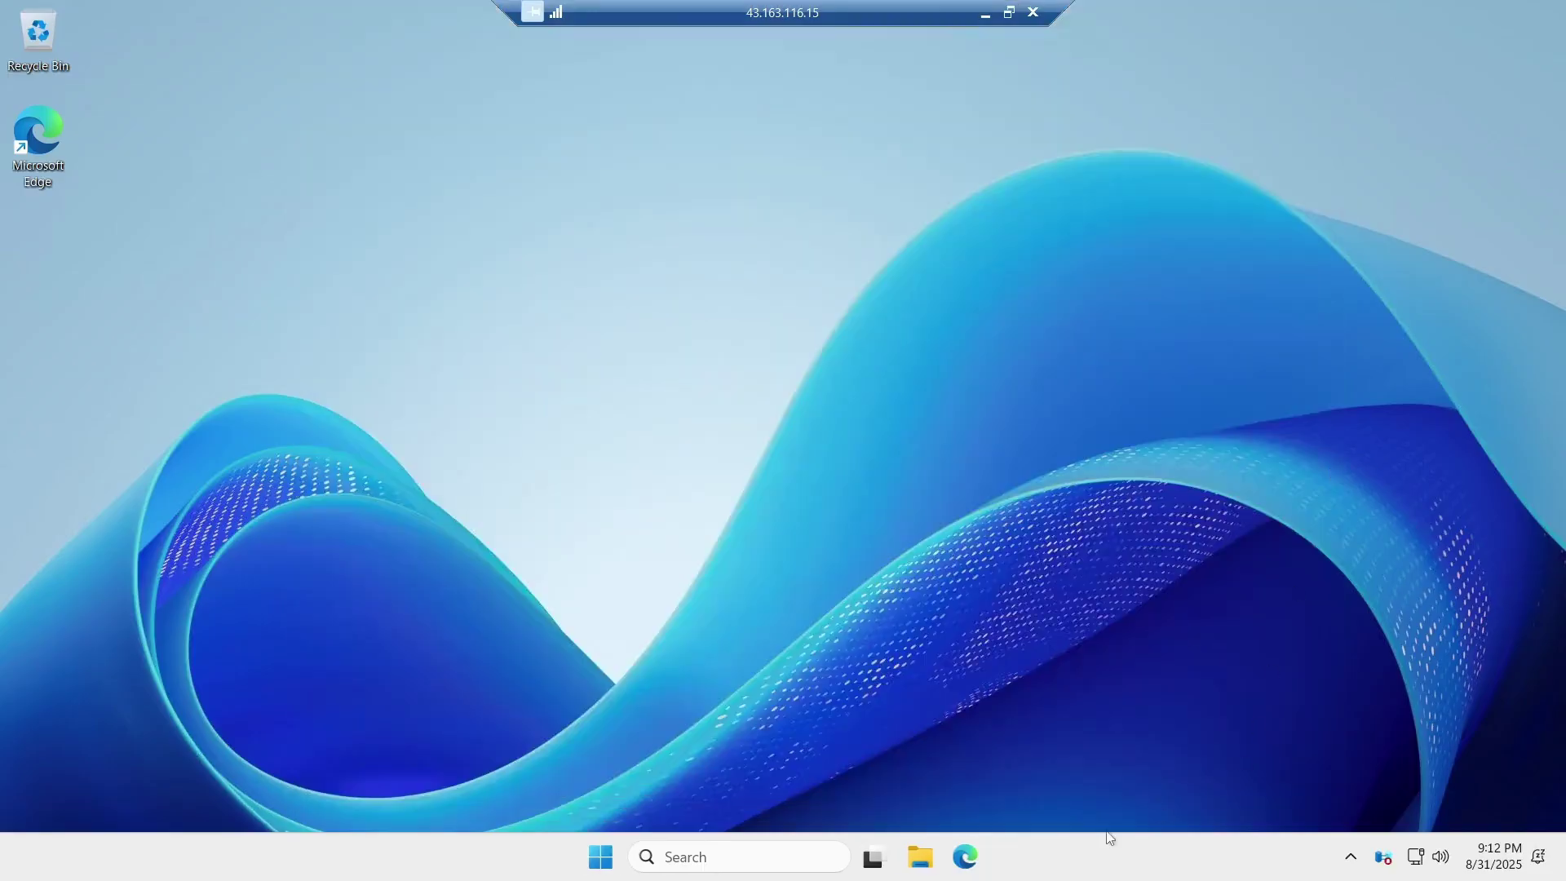
Search 'internet speed test' in Edge and open the Speedtest by Ookla site
{"action": "left_click", "coordinate": [966, 857]}
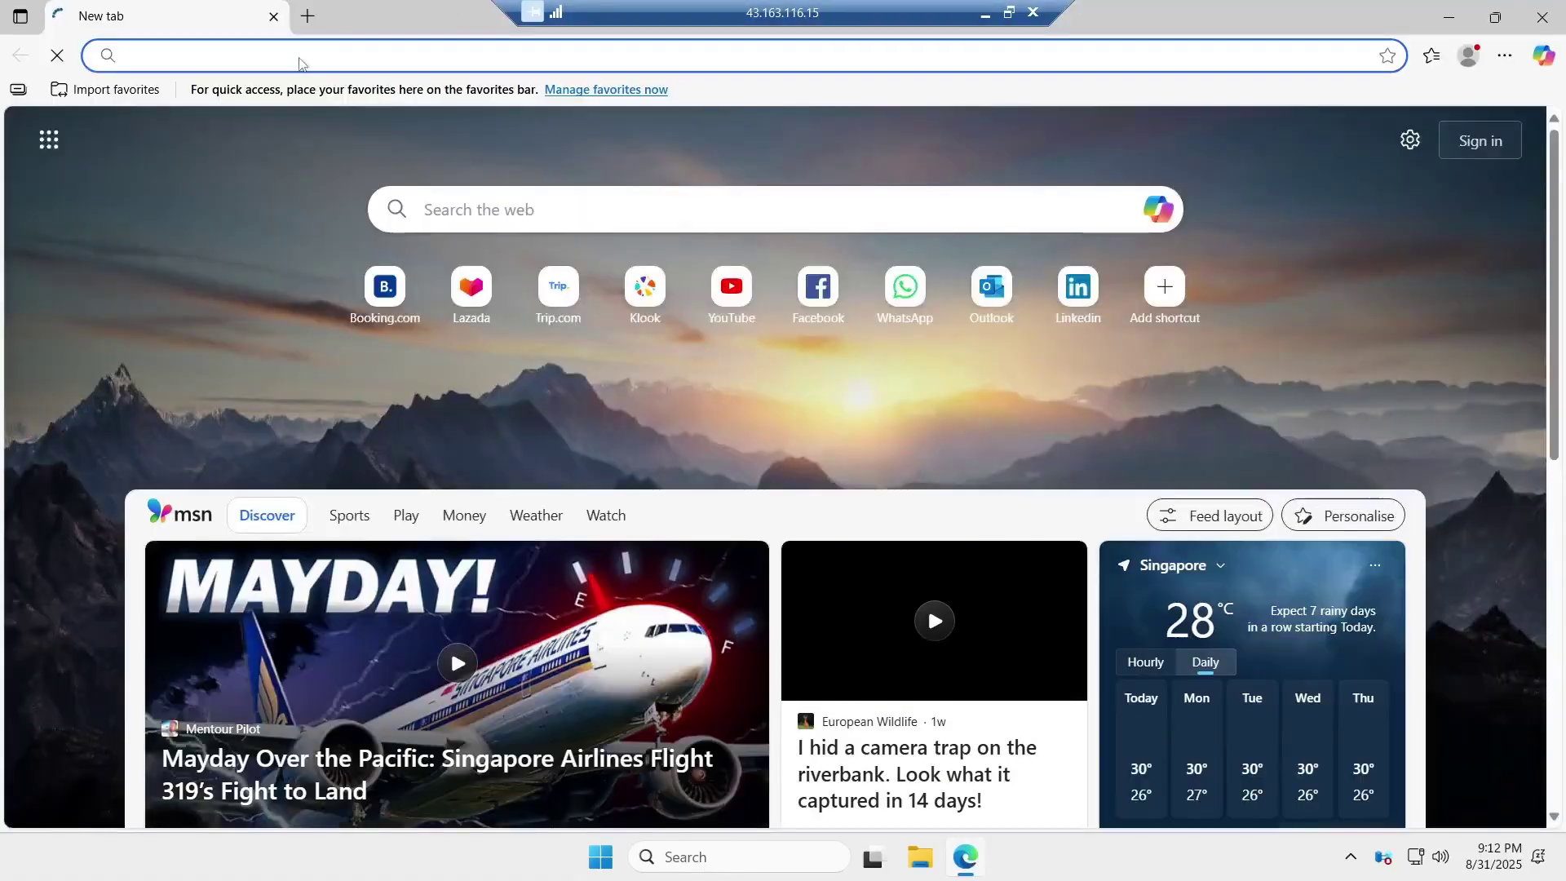
{"action": "left_click", "coordinate": [734, 54]}
{"action": "type", "text": "internet speed test"}
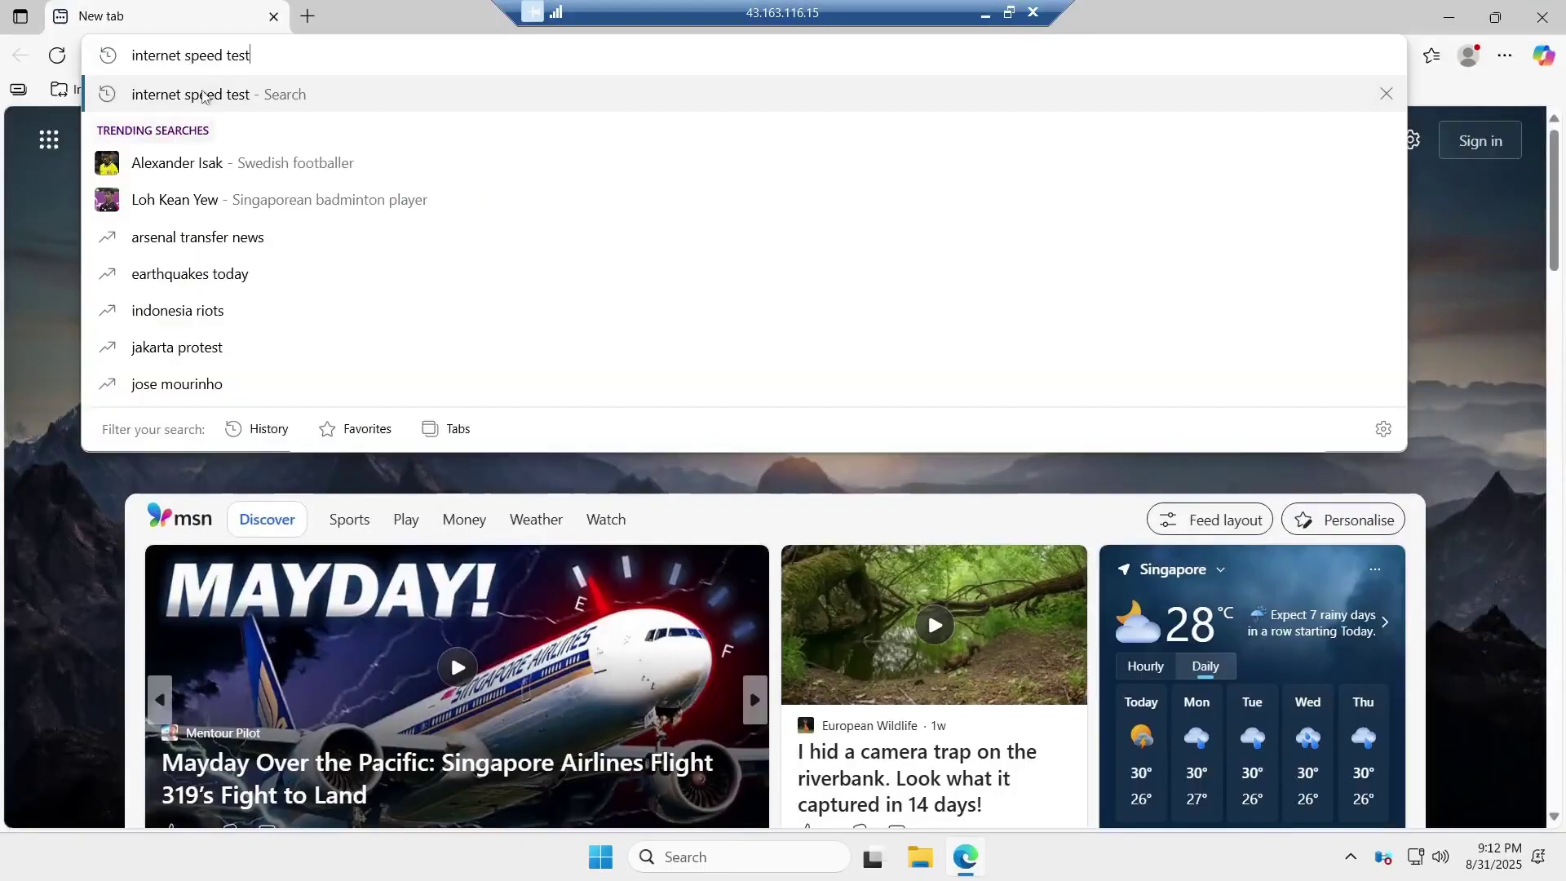
{"action": "left_click", "coordinate": [197, 94]}
{"action": "scroll", "coordinate": [490, 428], "scroll_direction": "down", "scroll_amount": 3}
{"action": "scroll", "coordinate": [491, 428], "scroll_direction": "down", "scroll_amount": 2}
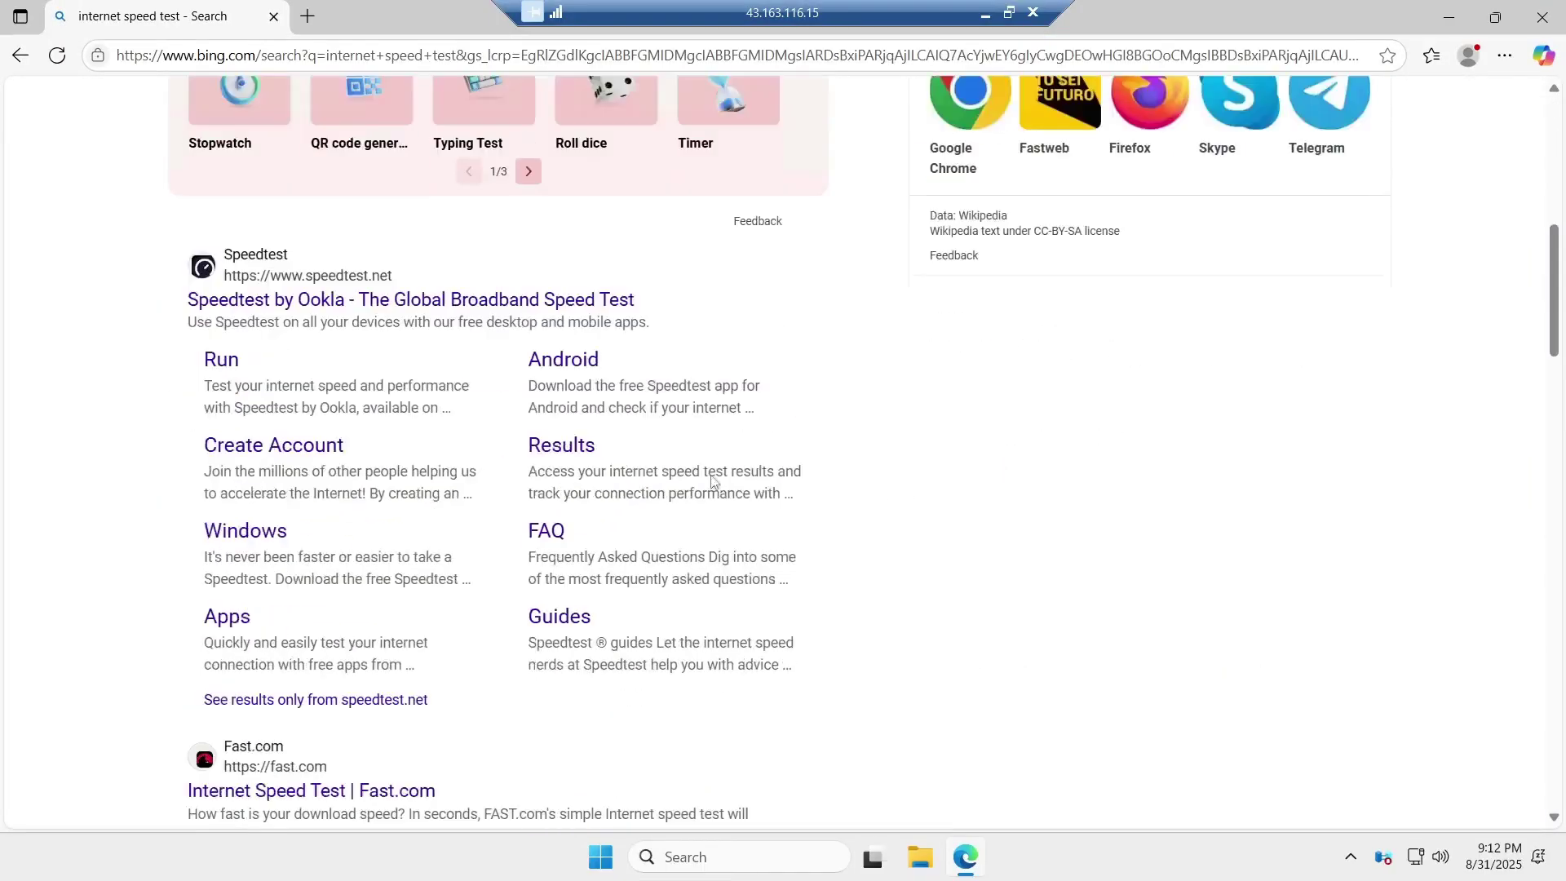
{"action": "left_click", "coordinate": [301, 299]}
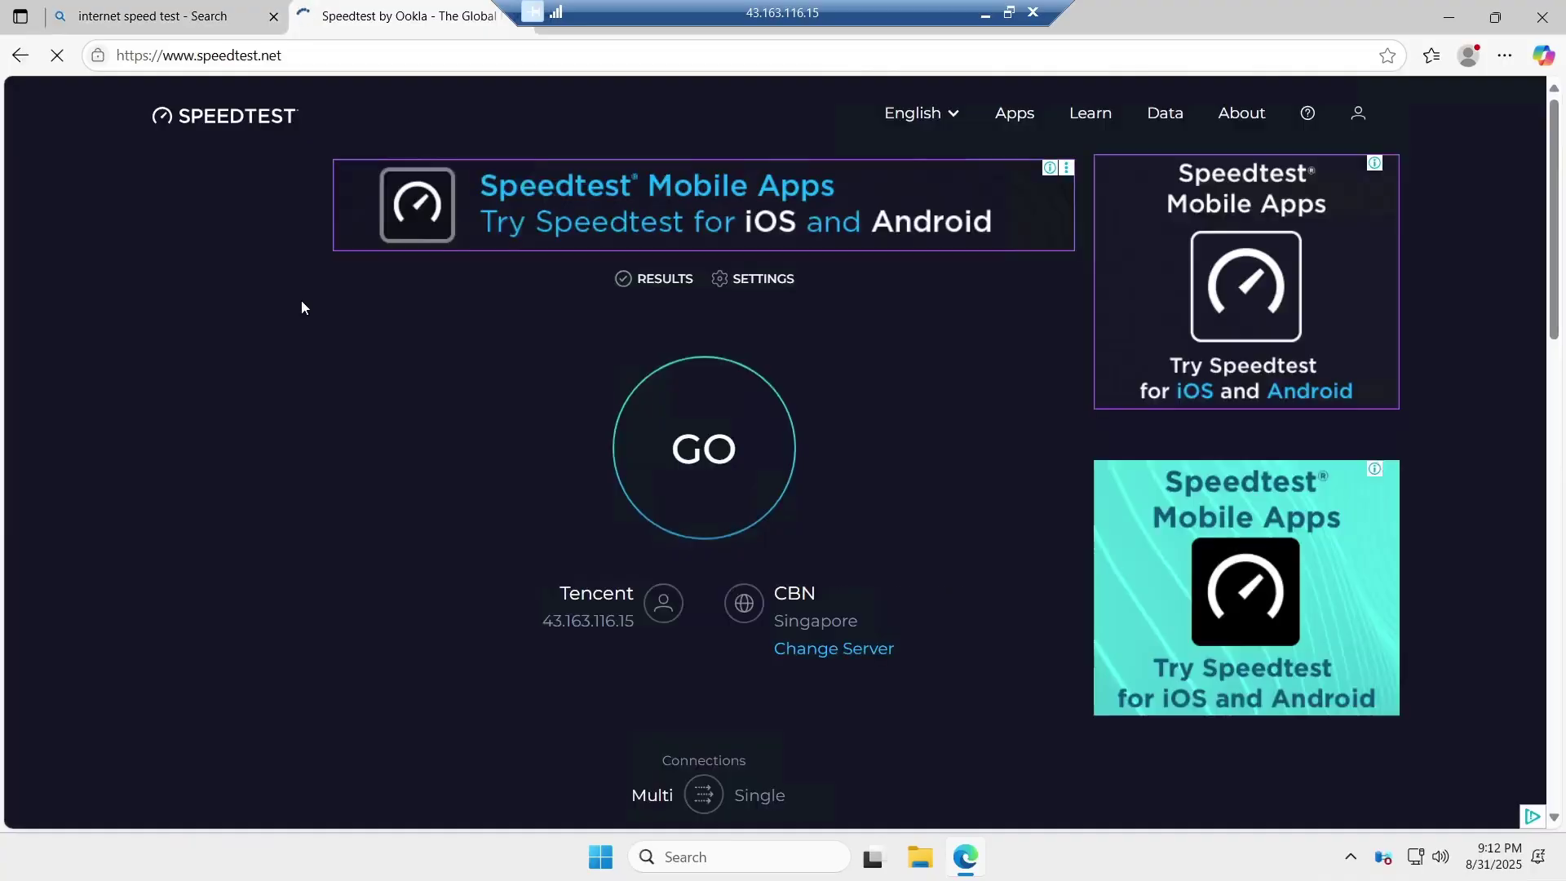
Run the Ookla speed test, dismiss the location prompt, then close the tabs and Edge
{"action": "left_click", "coordinate": [744, 453]}
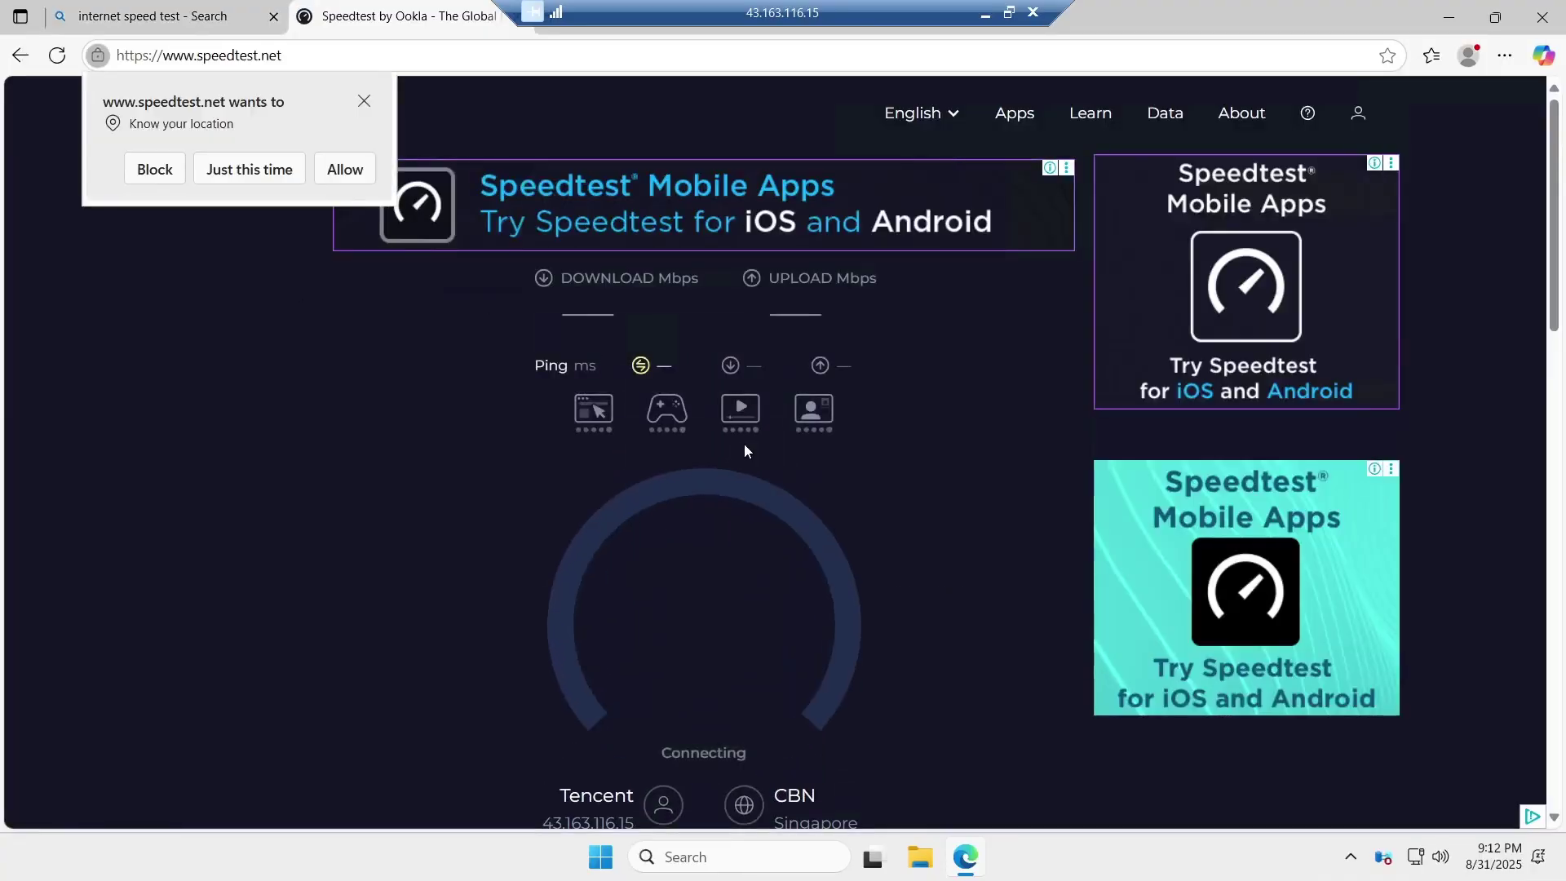
{"action": "left_click", "coordinate": [364, 101]}
{"action": "scroll", "coordinate": [860, 631], "scroll_direction": "down", "scroll_amount": 1}
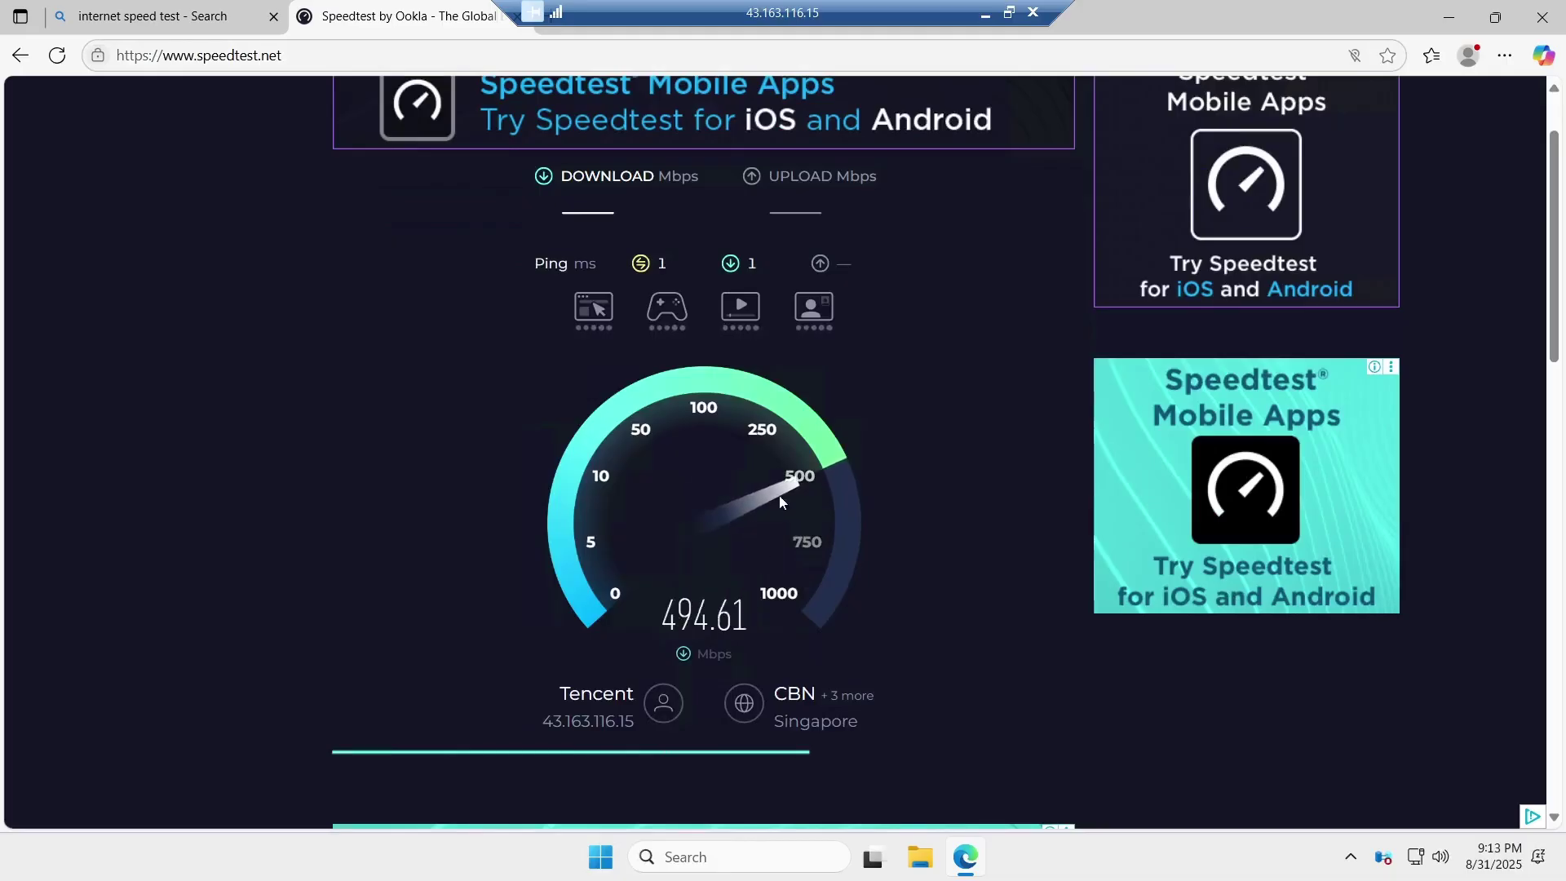
{"action": "left_click", "coordinate": [275, 17]}
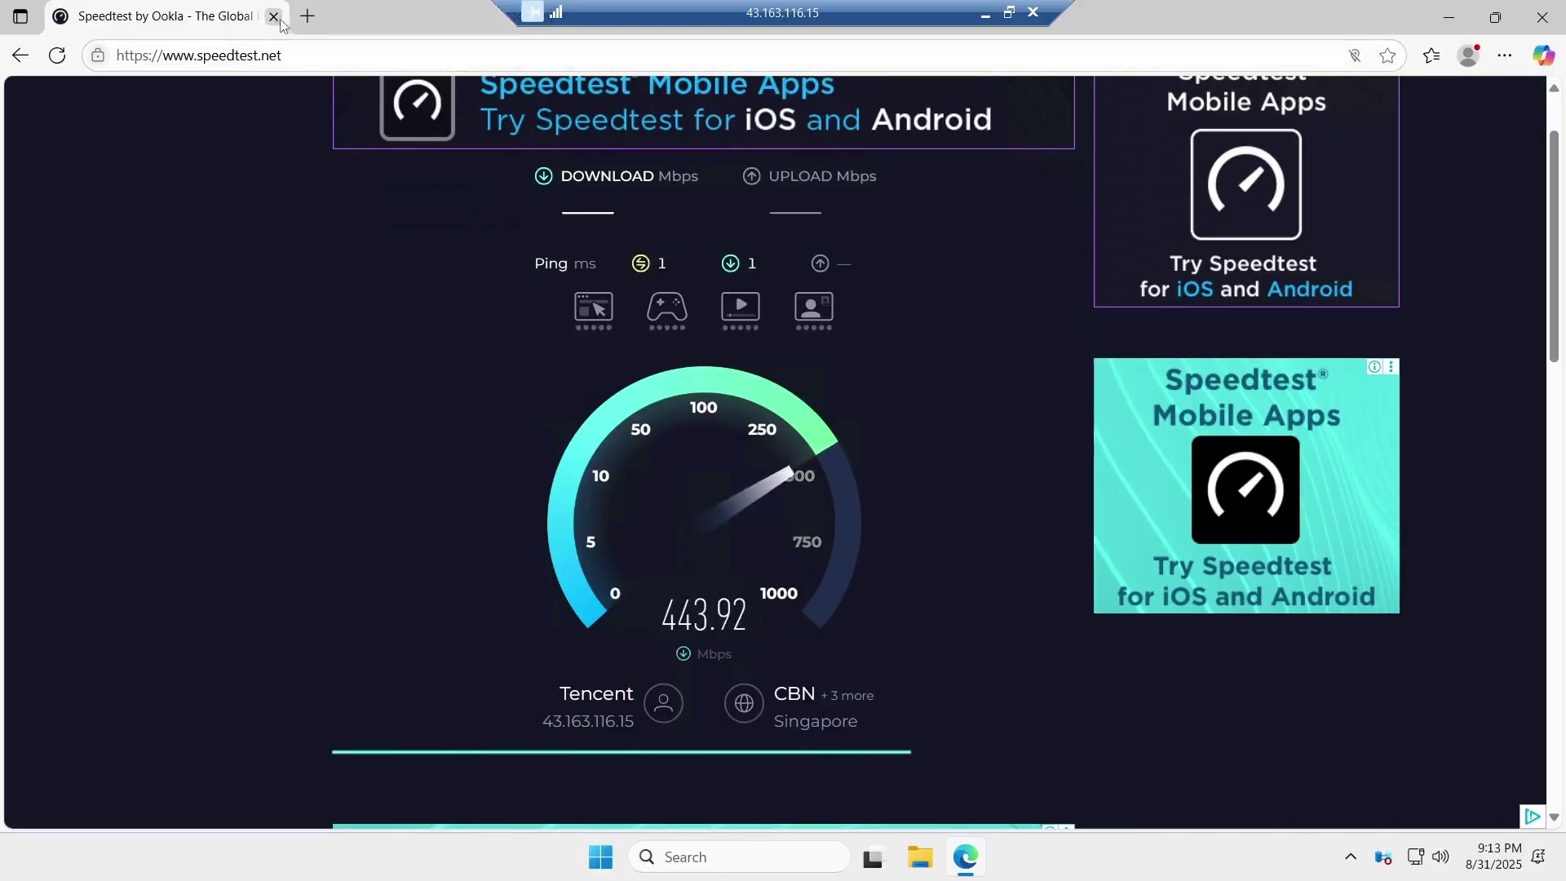
{"action": "left_click", "coordinate": [274, 16]}
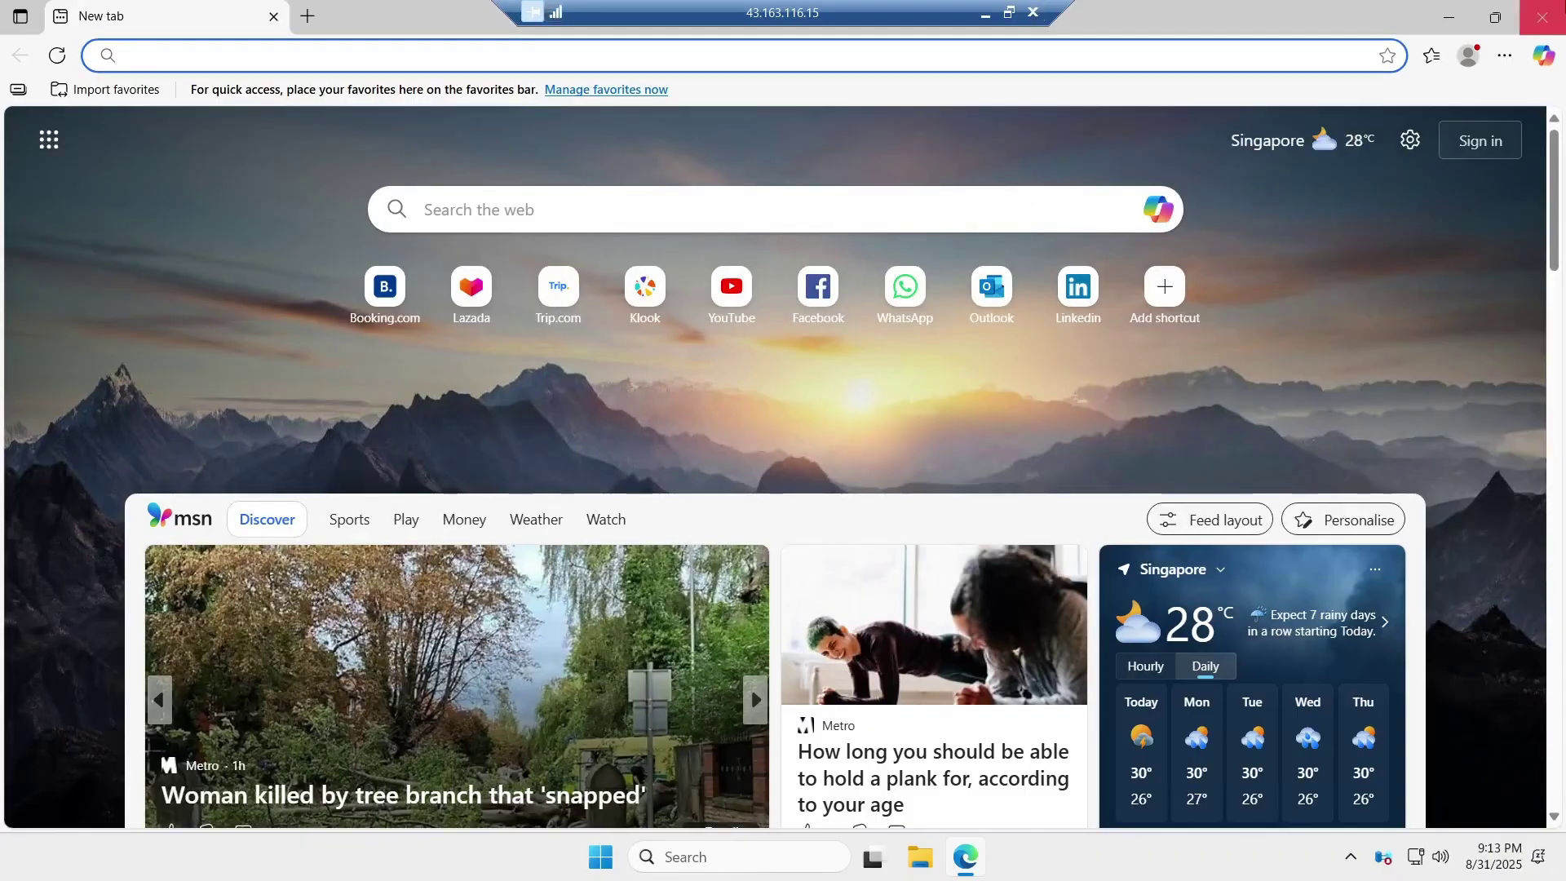
{"action": "left_click", "coordinate": [1542, 16]}
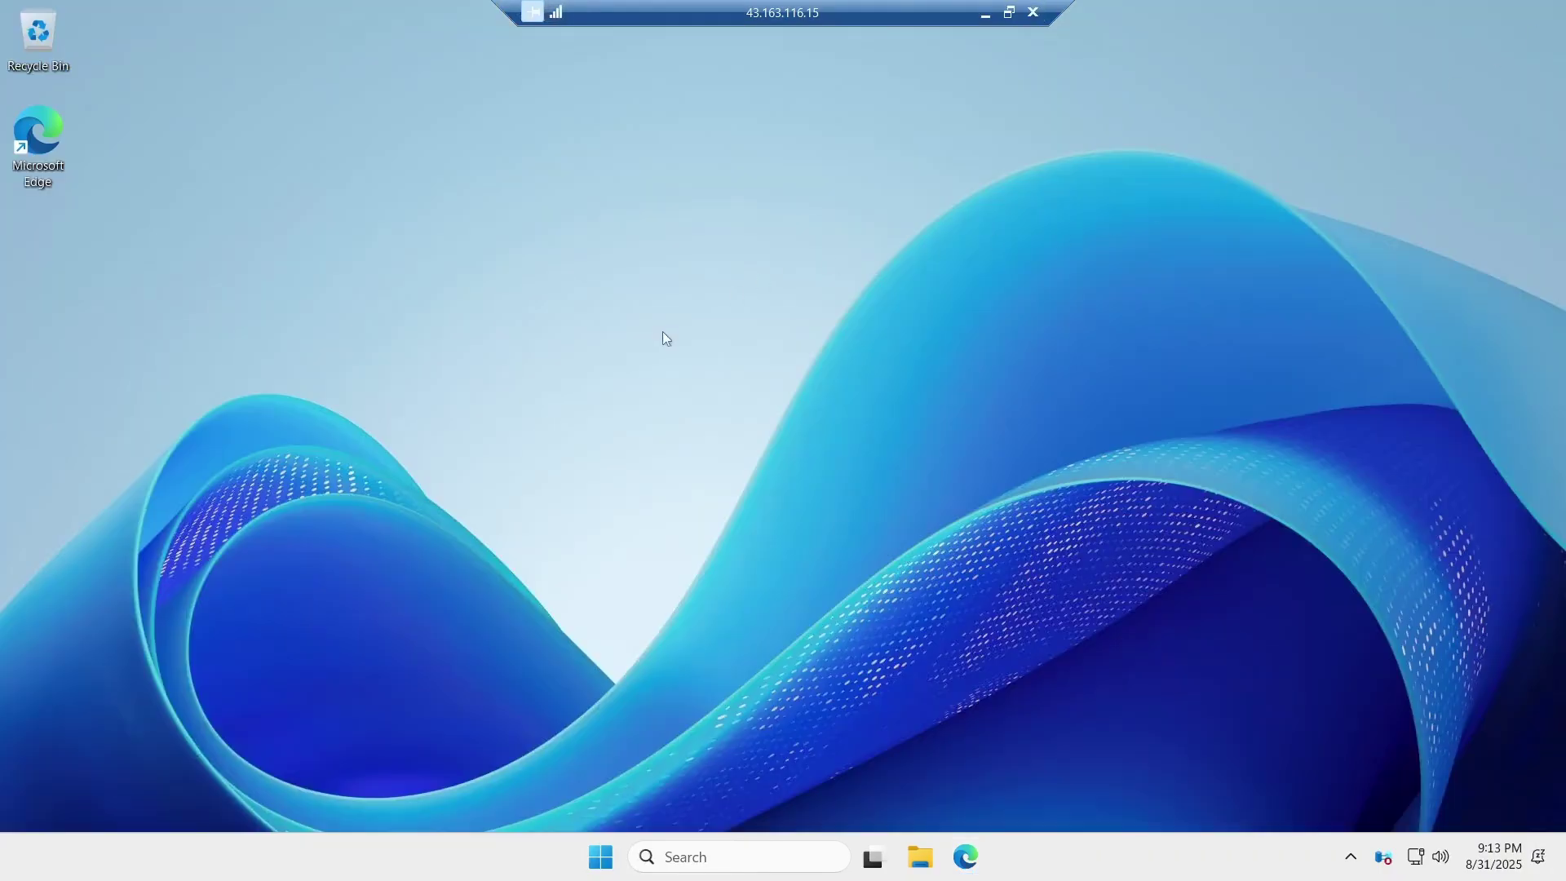